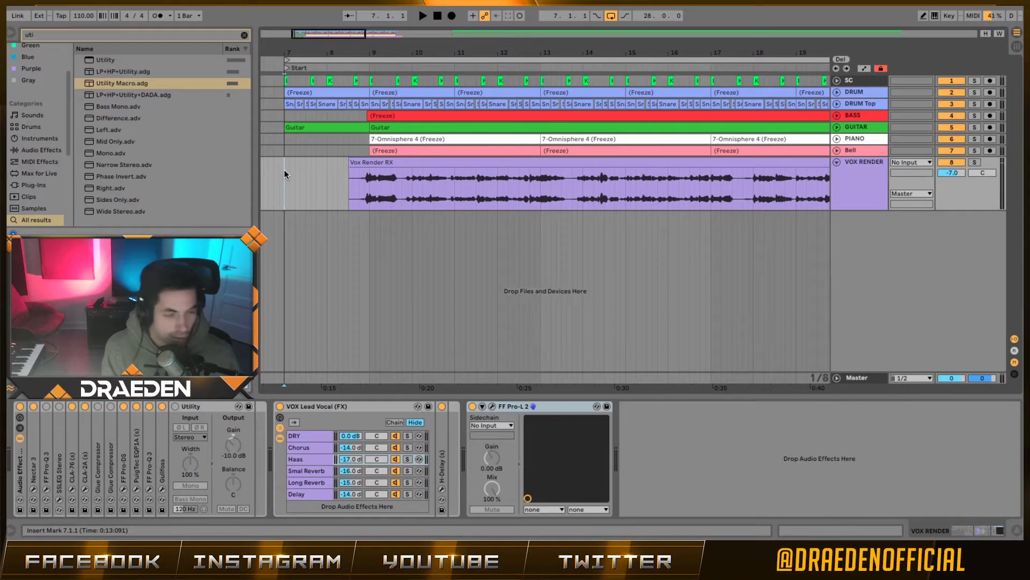
- Play the full arrangement from bar 7 to hear the vocal in the mix, and stop playback
{"action": "key", "text": "space"}
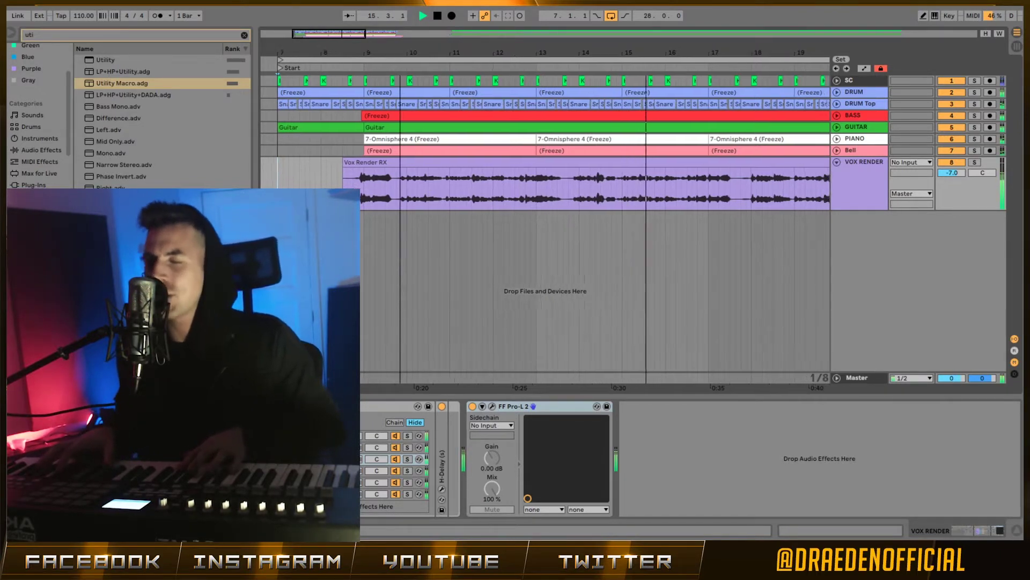
{"action": "scroll", "coordinate": [534, 309], "scroll_direction": "down", "scroll_amount": 2}
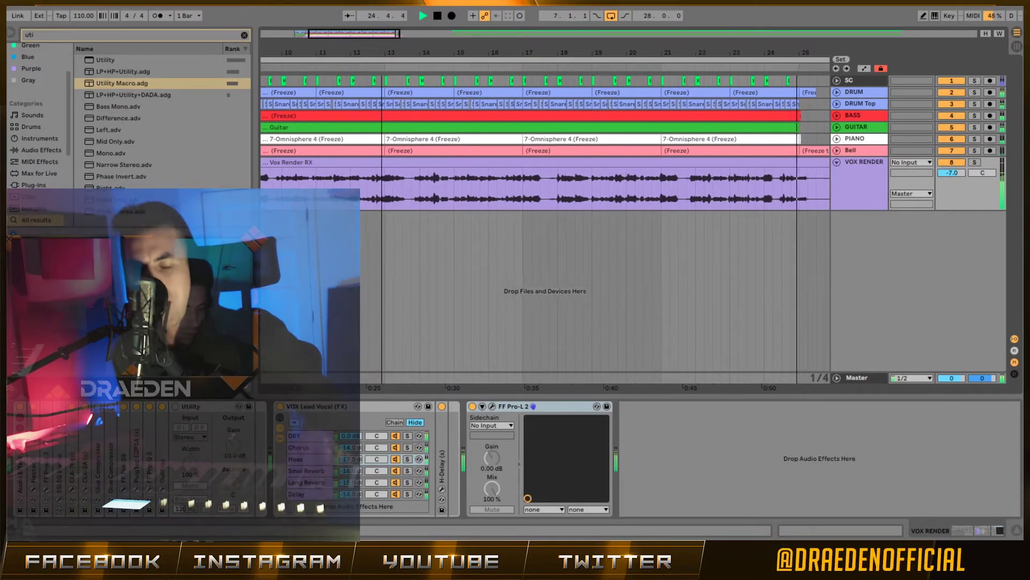
{"action": "left_click_drag", "start_coordinate": [341, 33], "coordinate": [319, 34]}
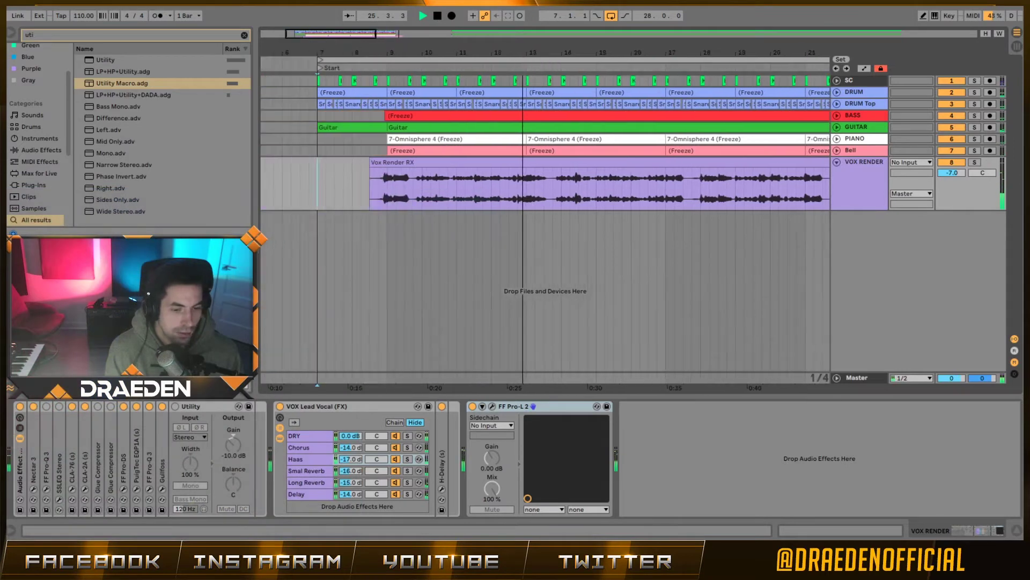
{"action": "key", "text": "space"}
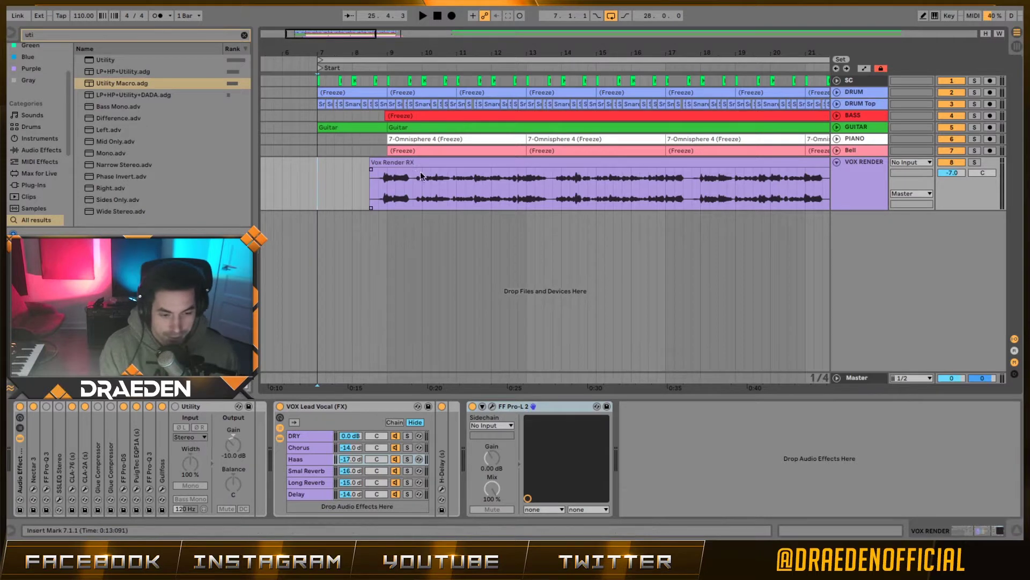
- Solo the VOX RENDER track and play its vocal clip from its start at bar 8.3.1
{"action": "left_click", "coordinate": [368, 182]}
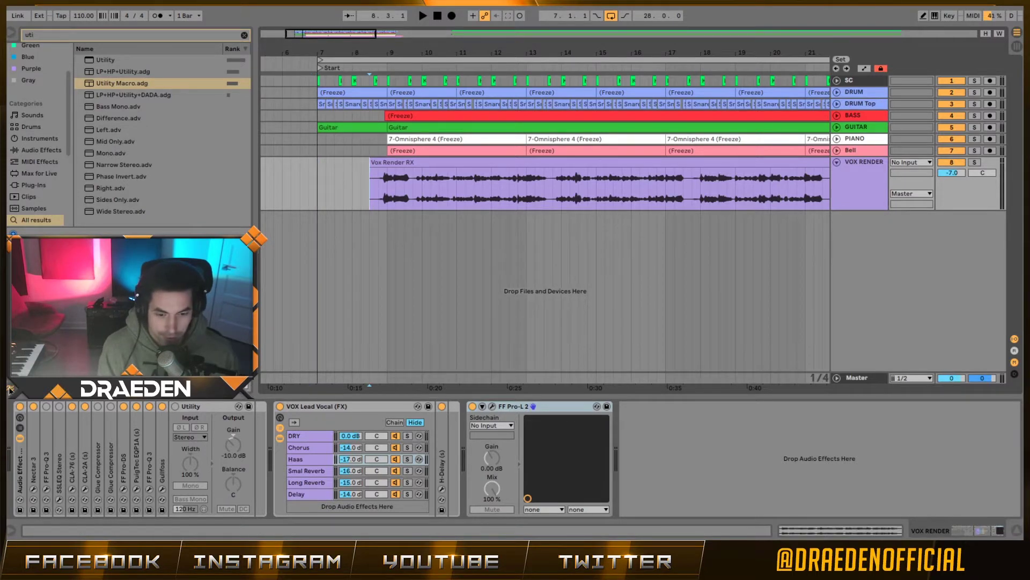
{"action": "left_click", "coordinate": [975, 162]}
{"action": "key", "text": "space"}
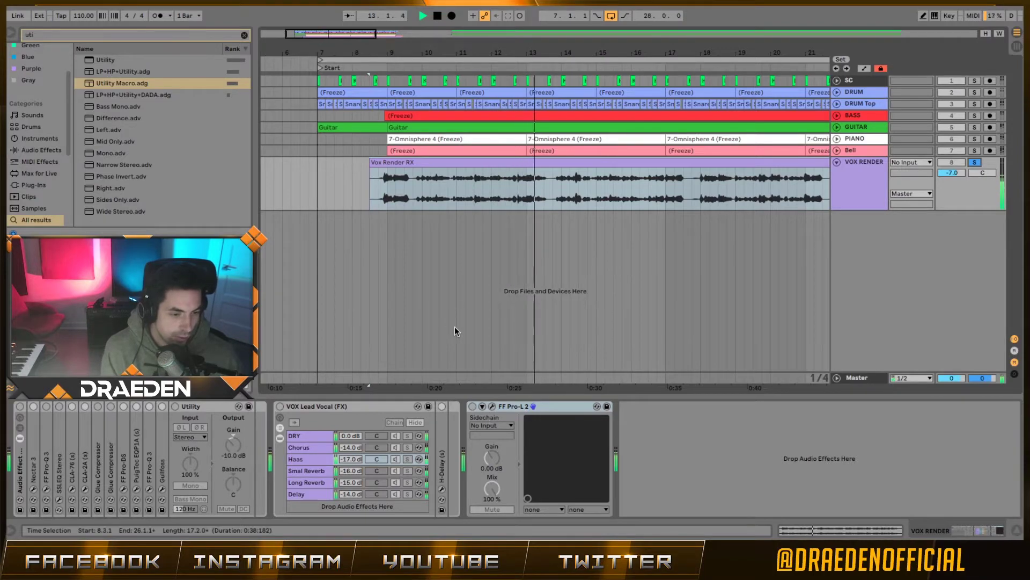
{"action": "left_click", "coordinate": [401, 186]}
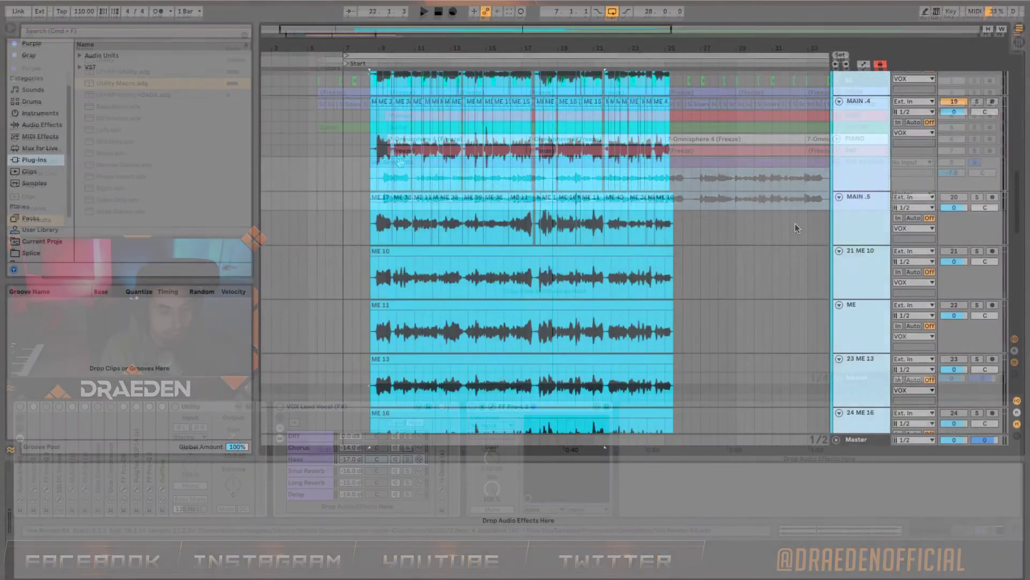
- Review the comped main vocal takes in the recording project and their pitch correction in Melodyne
{"action": "scroll", "coordinate": [794, 224], "scroll_direction": "up", "scroll_amount": 10}
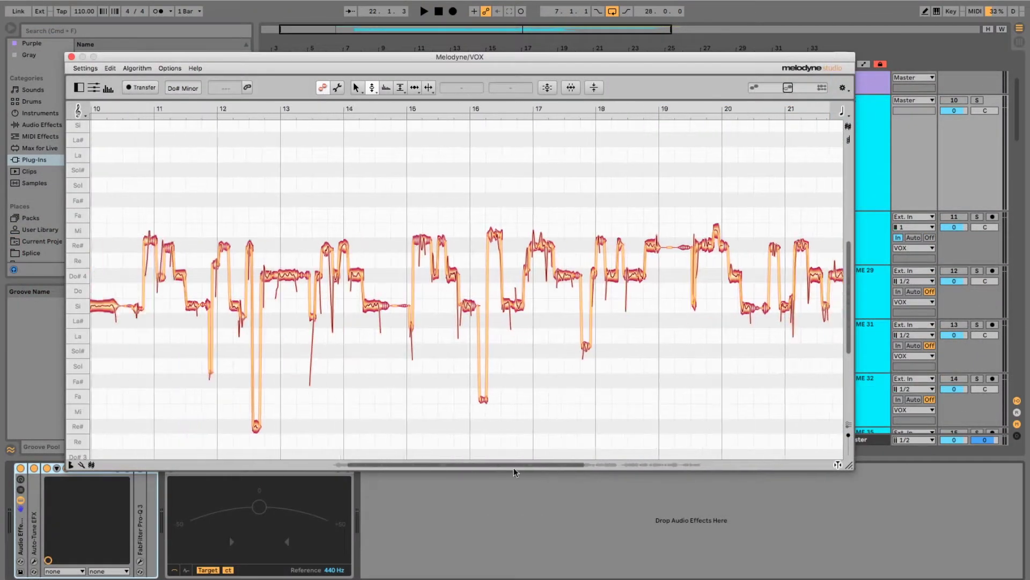
{"action": "left_click_drag", "start_coordinate": [478, 473], "coordinate": [593, 468]}
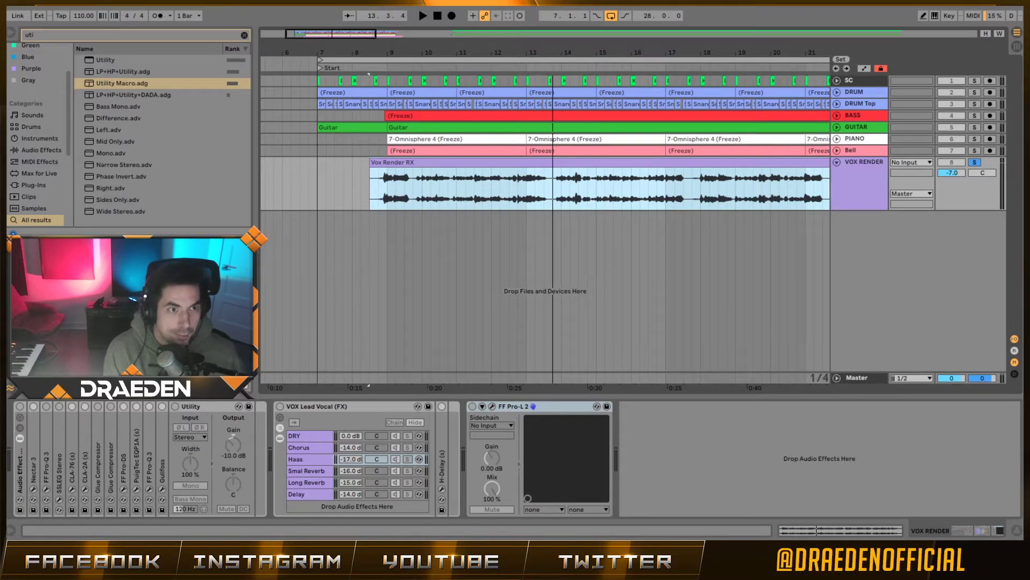
- Bring up the VOX Guideline document, review its five mixing stages from Subtractive EQ to Limiter, and return to the Ableton Live project
{"action": "left_click_drag", "start_coordinate": [483, 0], "coordinate": [619, 52]}
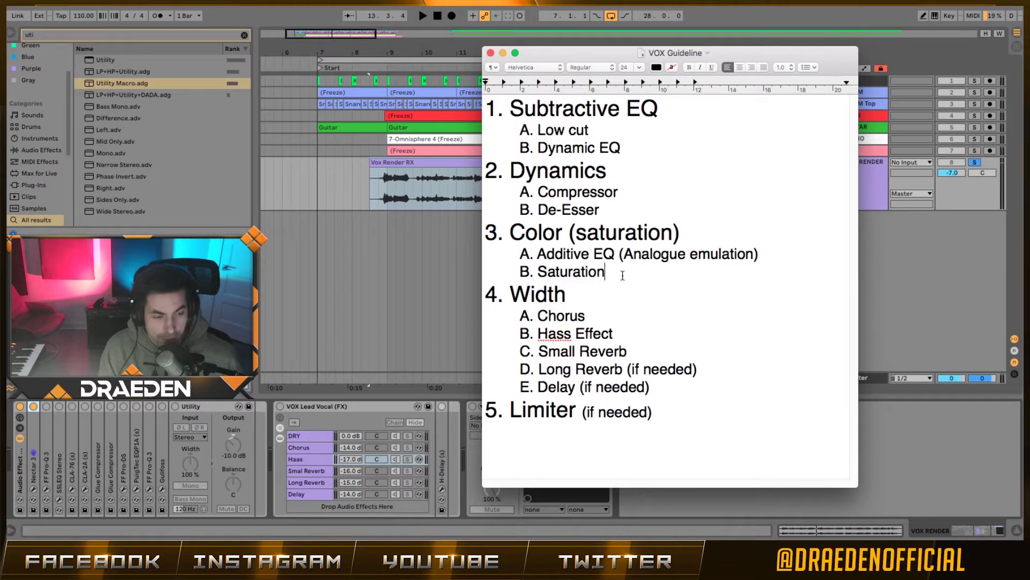
{"action": "left_click_drag", "start_coordinate": [621, 272], "coordinate": [471, 104]}
{"action": "left_click", "coordinate": [637, 298]}
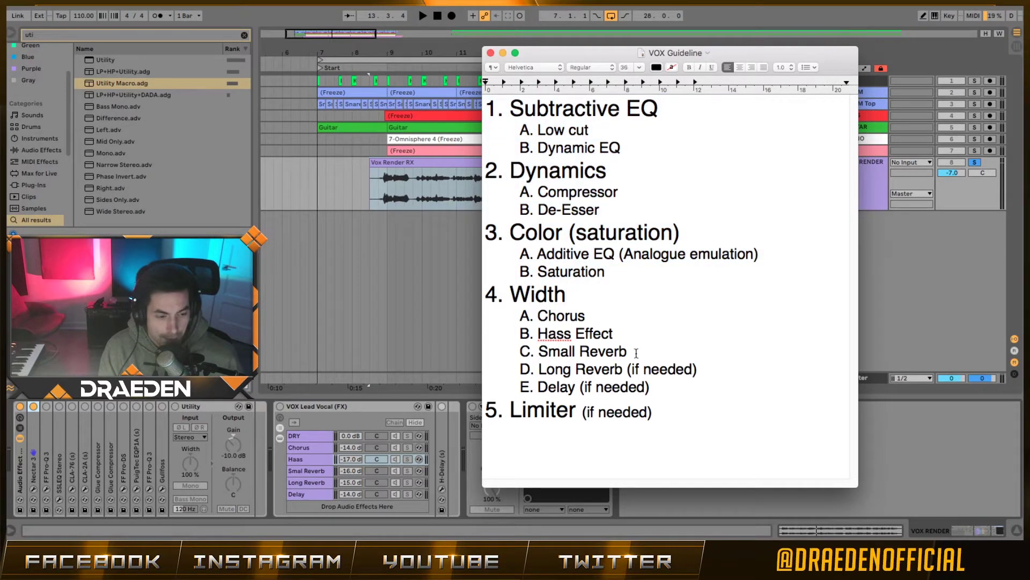
{"action": "left_click_drag", "start_coordinate": [637, 353], "coordinate": [476, 305]}
{"action": "left_click", "coordinate": [650, 321]}
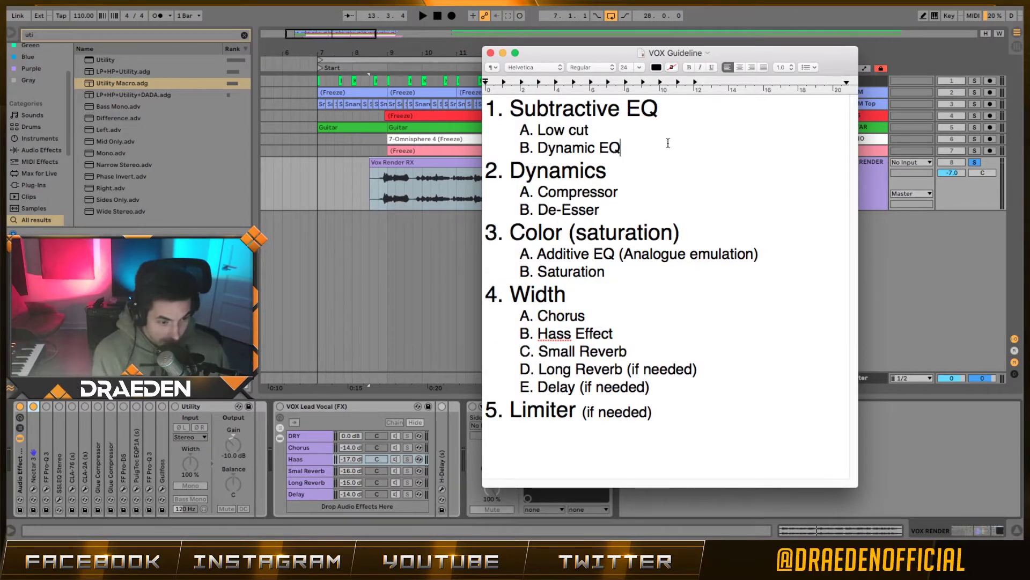
{"action": "key", "text": "super+Tab"}
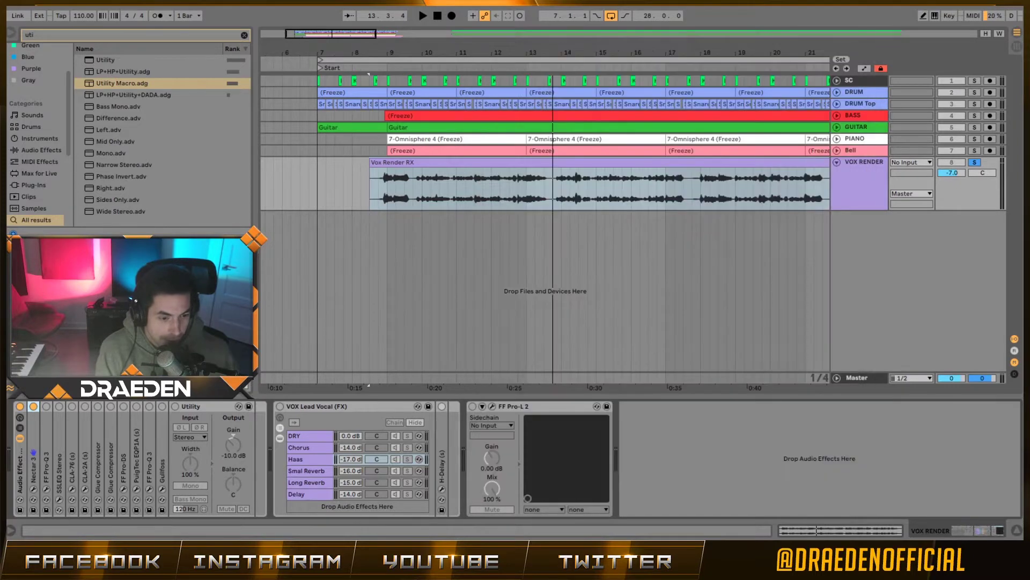
- Open Nectar 3 on the vocal, set EQ band 1's Flat Highpass to 201 Hz, and play the track to check it
{"action": "left_click", "coordinate": [33, 489]}
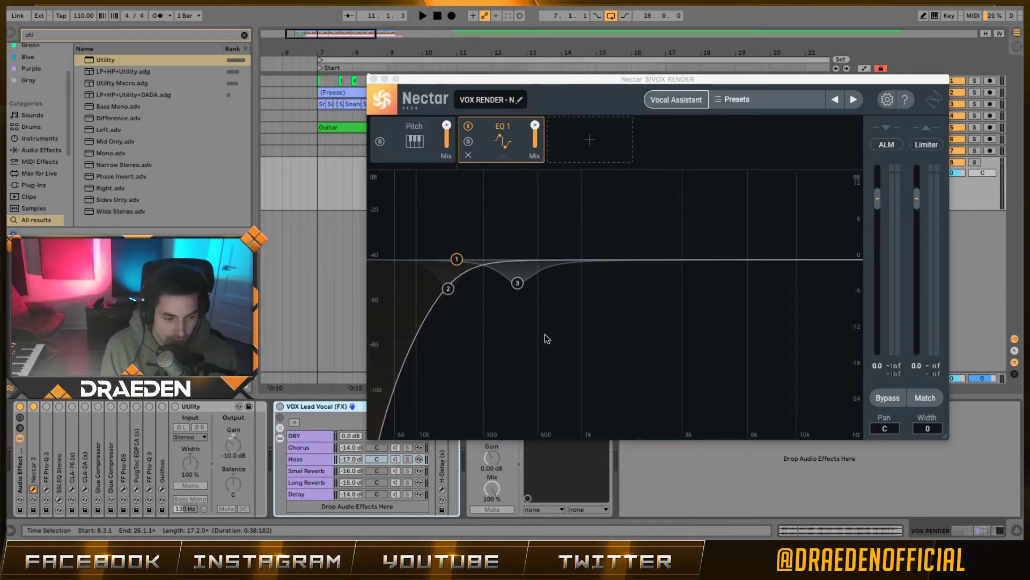
{"action": "mouse_move", "coordinate": [456, 259]}
{"action": "left_mouse_down"}
{"action": "mouse_move", "coordinate": [434, 261]}
{"action": "mouse_move", "coordinate": [470, 261]}
{"action": "left_mouse_up"}
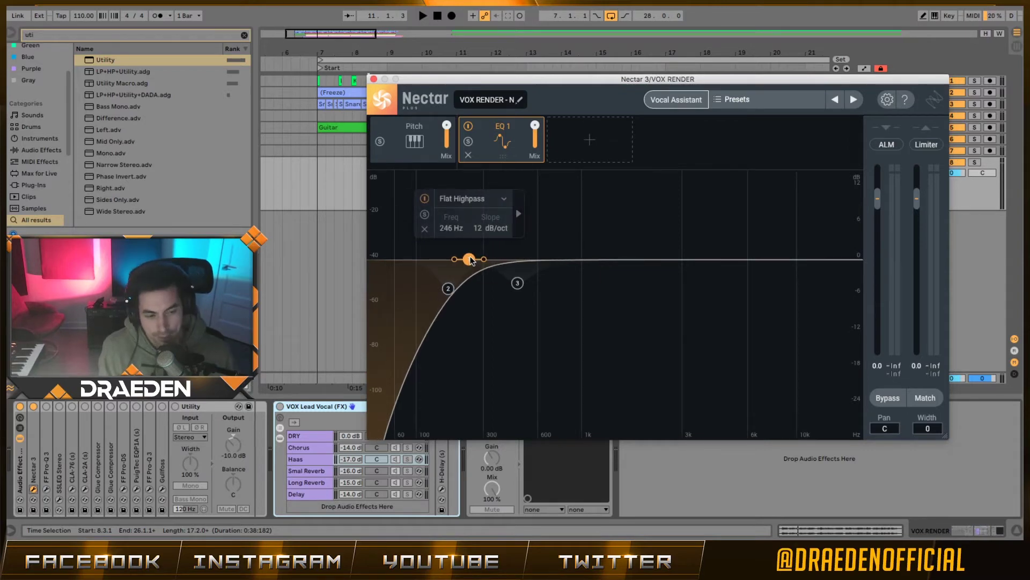
{"action": "mouse_move", "coordinate": [470, 260]}
{"action": "left_mouse_down"}
{"action": "mouse_move", "coordinate": [436, 259]}
{"action": "mouse_move", "coordinate": [481, 257]}
{"action": "mouse_move", "coordinate": [456, 259]}
{"action": "left_mouse_up"}
{"action": "key", "text": "space"}
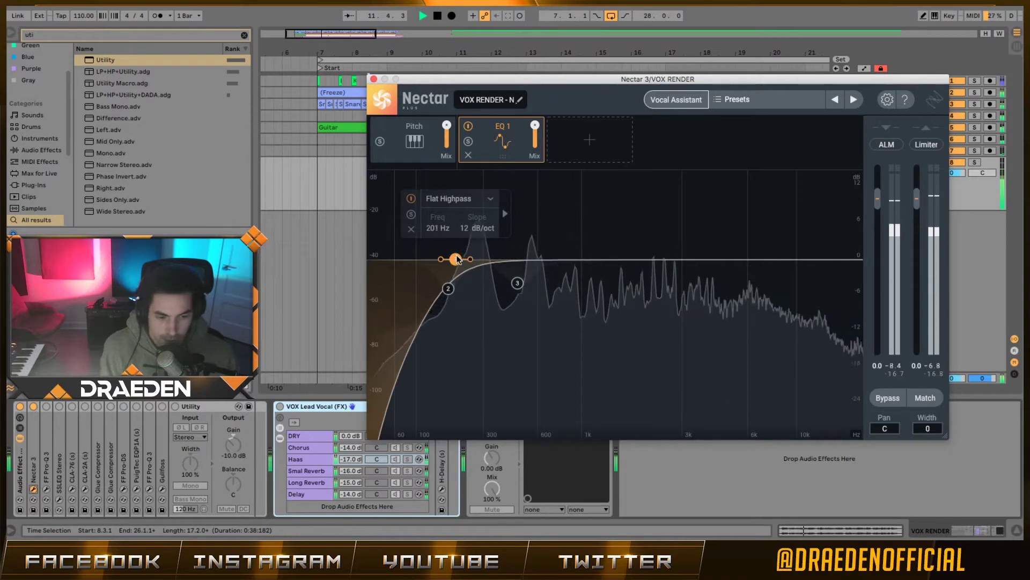
- Enable the dynamic bell cuts on EQ bands 2 (180 Hz) and 3 (470 Hz) in Nectar 3
{"action": "left_click", "coordinate": [449, 290]}
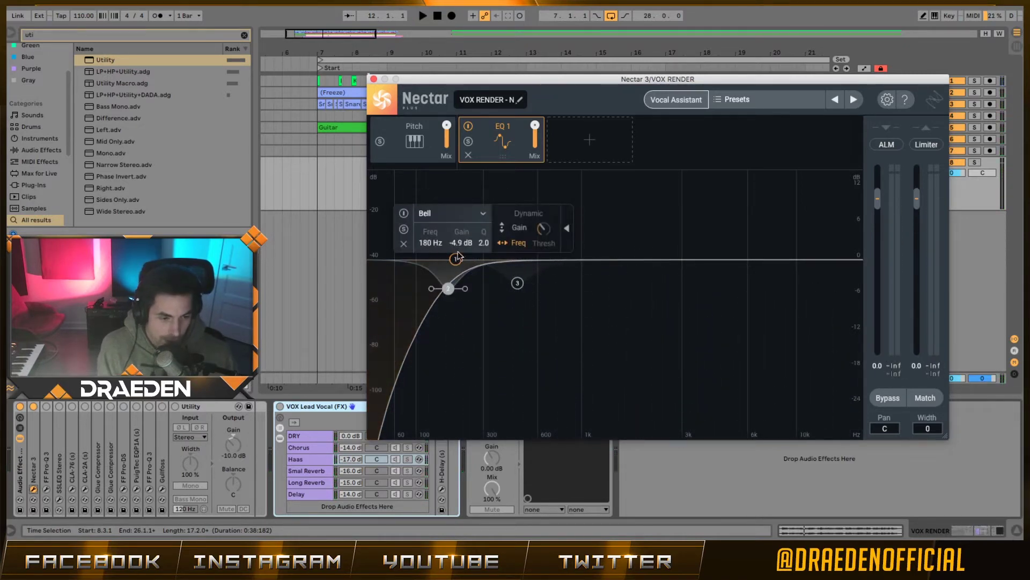
{"action": "left_click", "coordinate": [518, 284]}
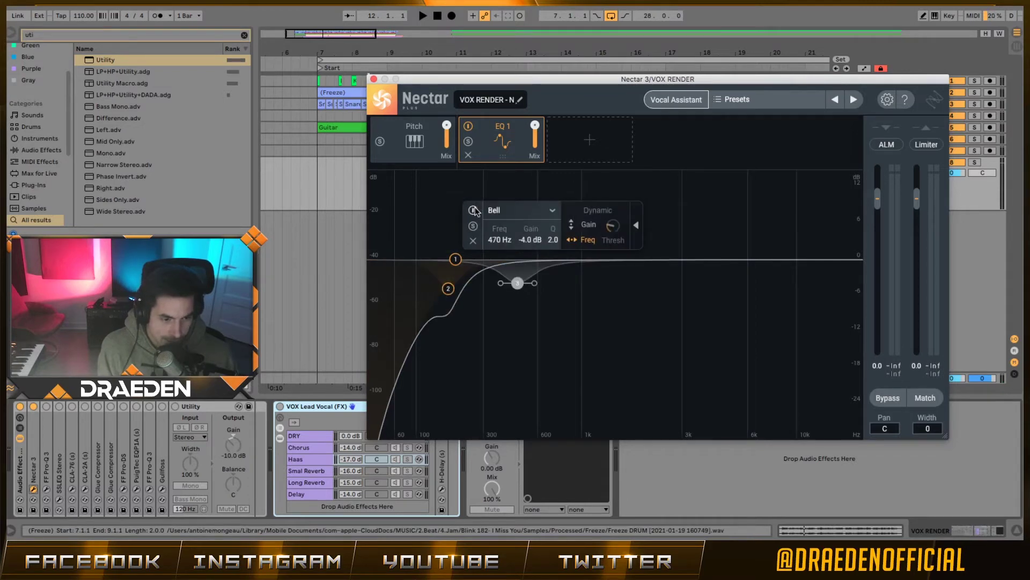
{"action": "left_click", "coordinate": [473, 210]}
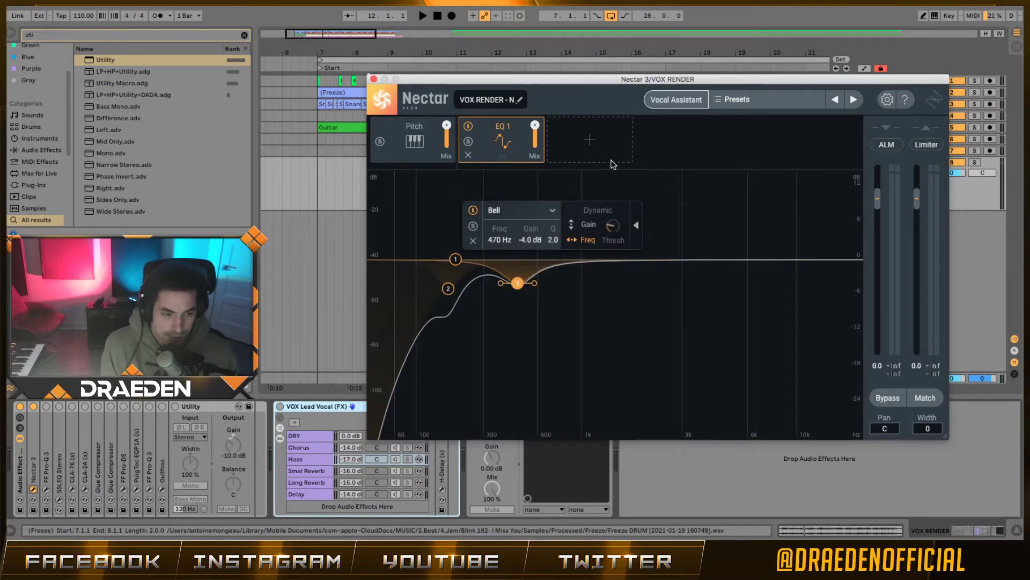
{"action": "left_click_drag", "start_coordinate": [431, 83], "coordinate": [419, 66]}
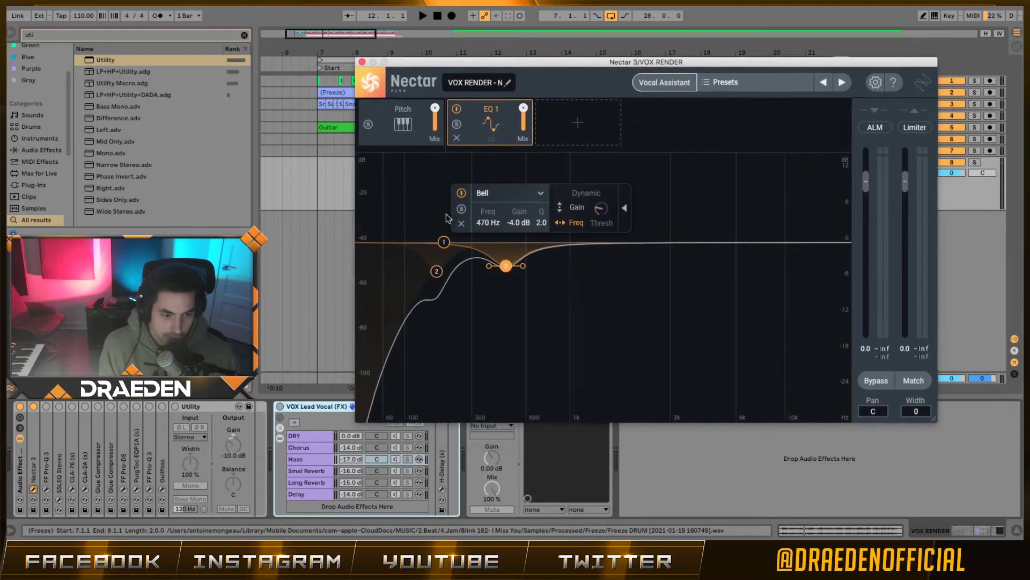
- Audition the 180 Hz dynamic band with band 3 switched off, and play the track again with the 470 Hz band re-enabled
{"action": "left_click", "coordinate": [437, 270]}
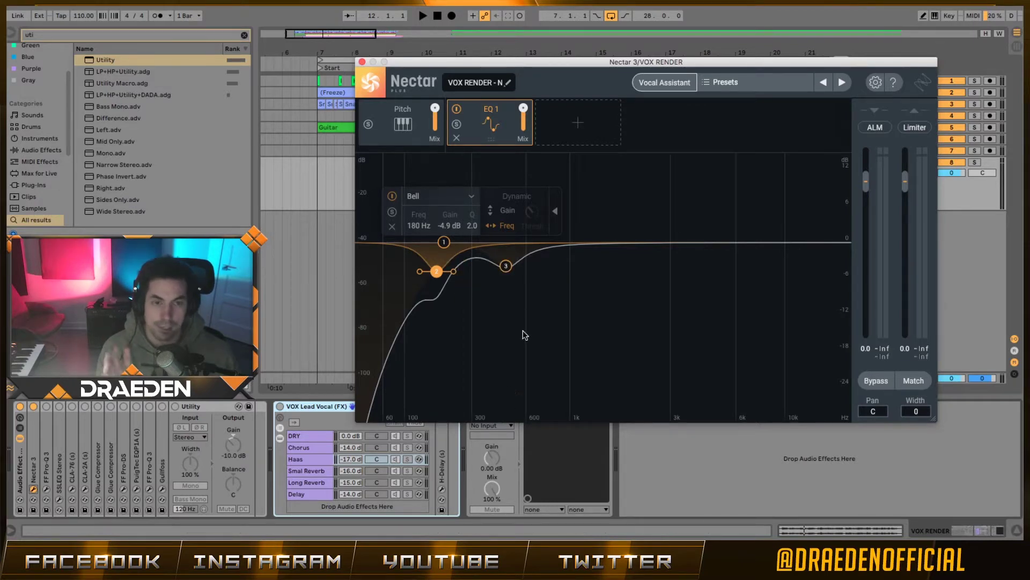
{"action": "left_click", "coordinate": [506, 267]}
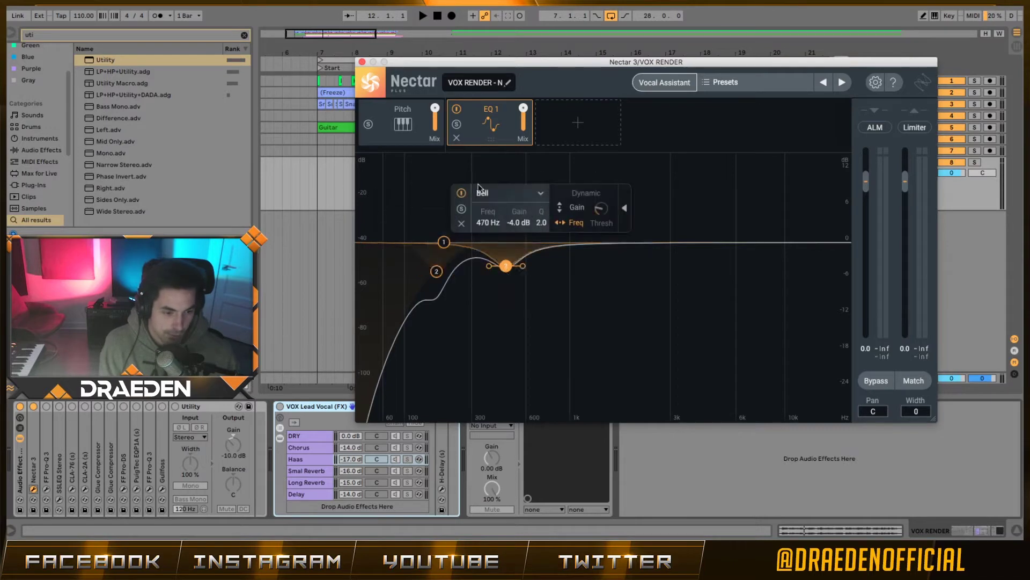
{"action": "left_click", "coordinate": [437, 271]}
{"action": "key", "text": "space"}
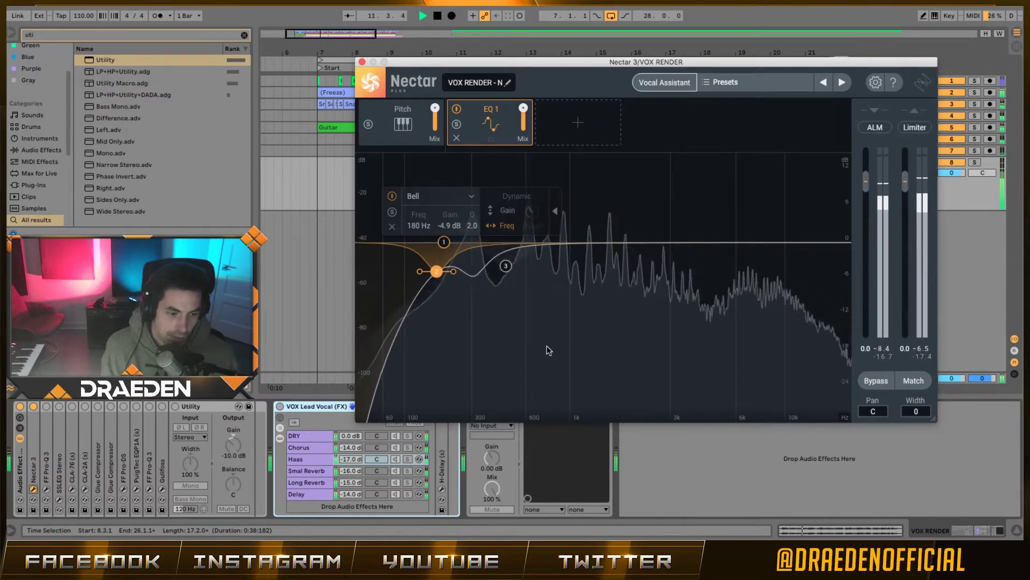
{"action": "key", "text": "space"}
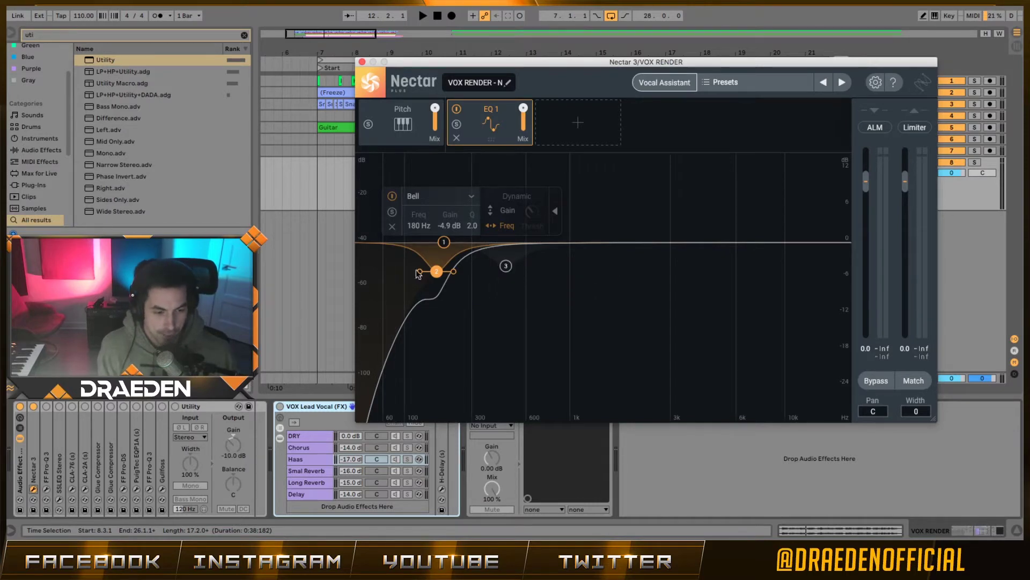
{"action": "left_click", "coordinate": [506, 267]}
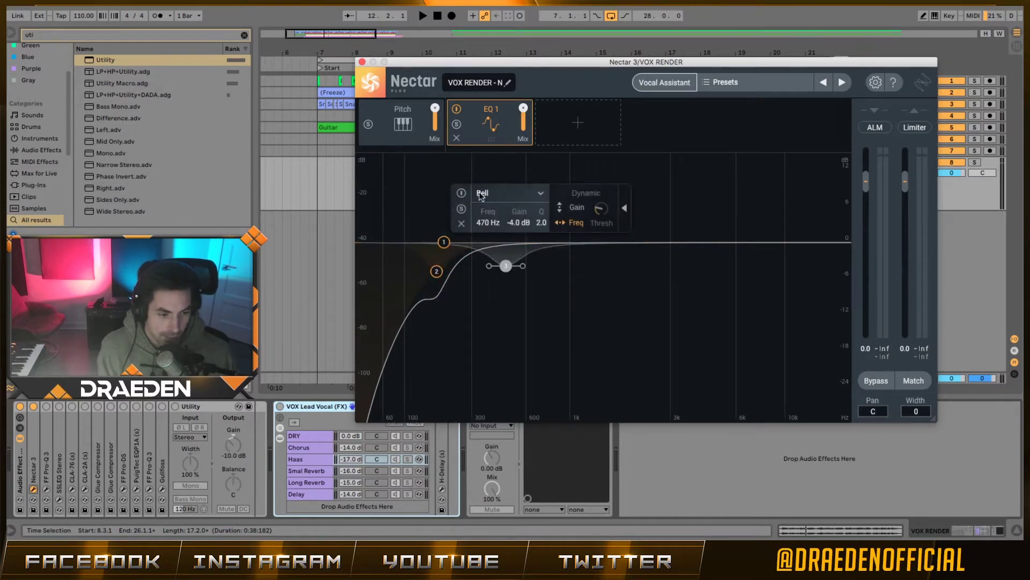
{"action": "key", "text": "space"}
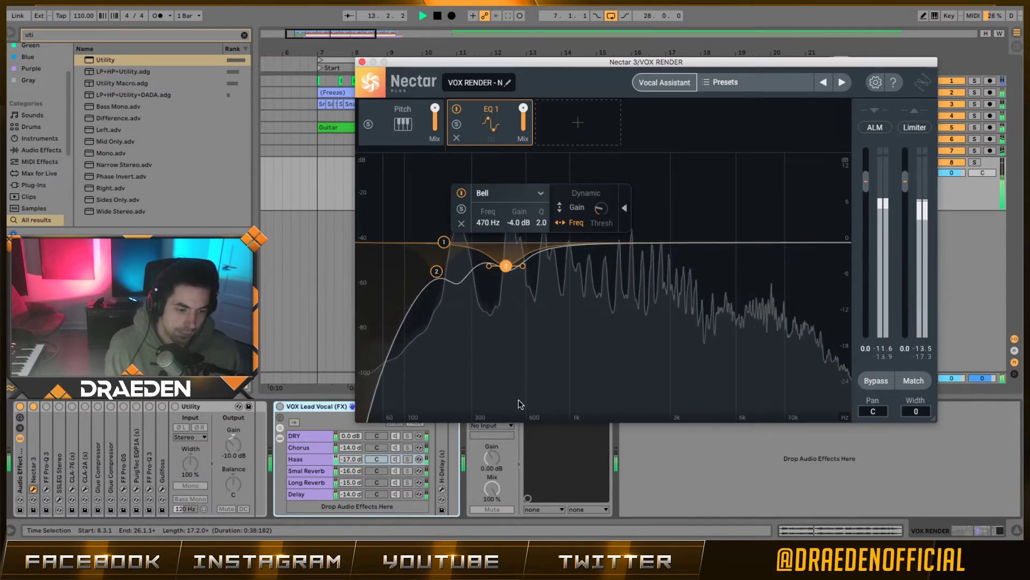
- Open FF Pro-Q 3 on the vocal, lower its low cut, and adjust the dynamic bell cut to about 270 Hz at -1.56 dB
{"action": "left_click", "coordinate": [47, 490]}
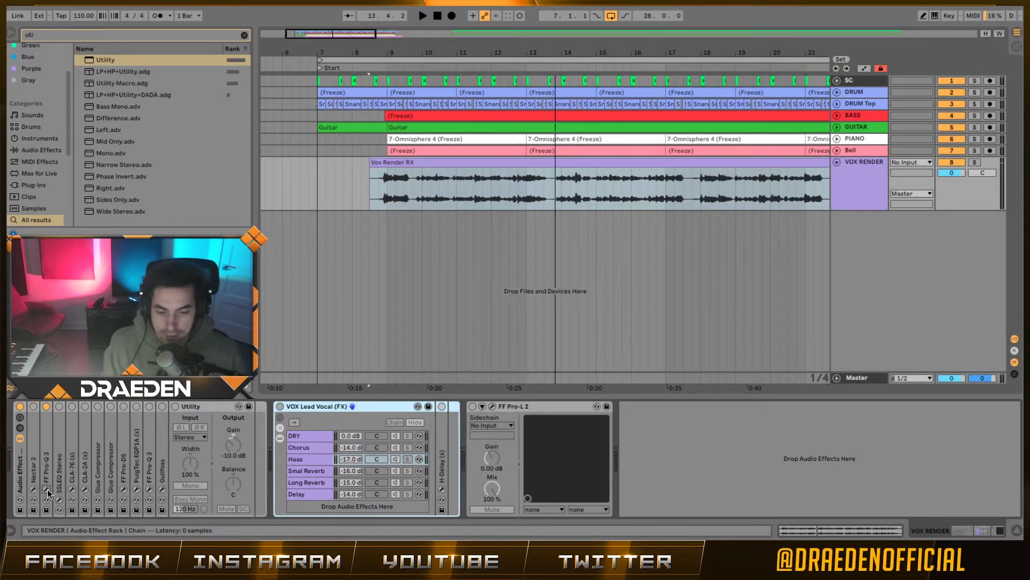
{"action": "left_click", "coordinate": [47, 490]}
{"action": "key", "text": "space"}
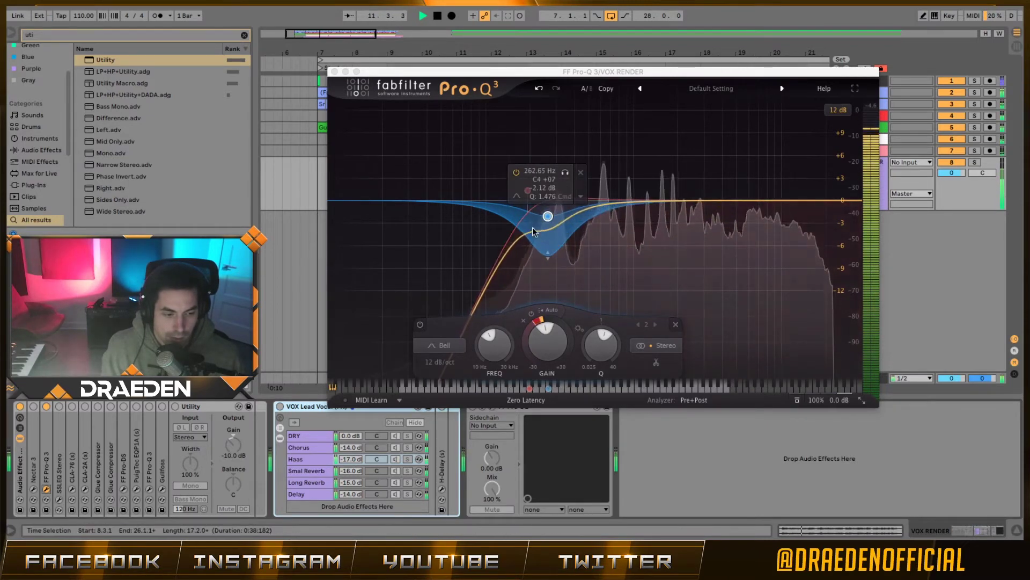
{"action": "left_click", "coordinate": [517, 198]}
{"action": "key", "text": "space"}
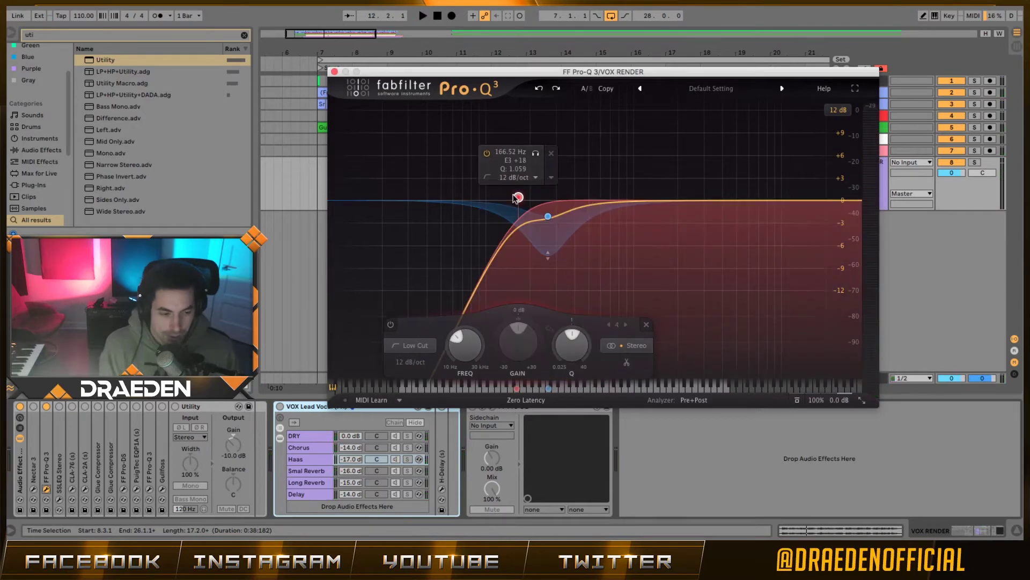
{"action": "left_click_drag", "start_coordinate": [517, 197], "coordinate": [549, 213]}
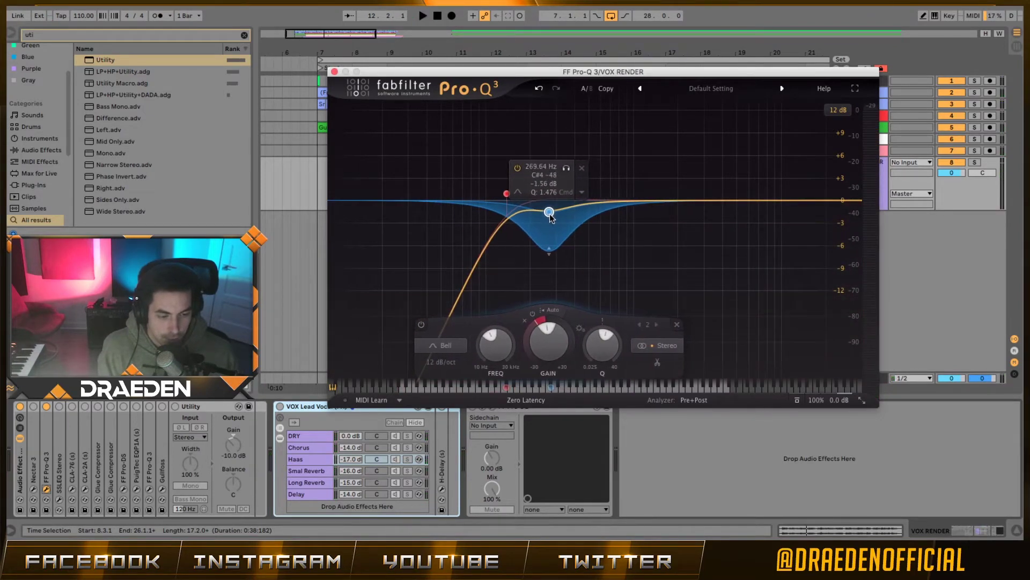
{"action": "mouse_move", "coordinate": [530, 340]}
{"action": "left_mouse_down"}
{"action": "mouse_move", "coordinate": [523, 331]}
{"action": "mouse_move", "coordinate": [524, 343]}
{"action": "left_mouse_up"}
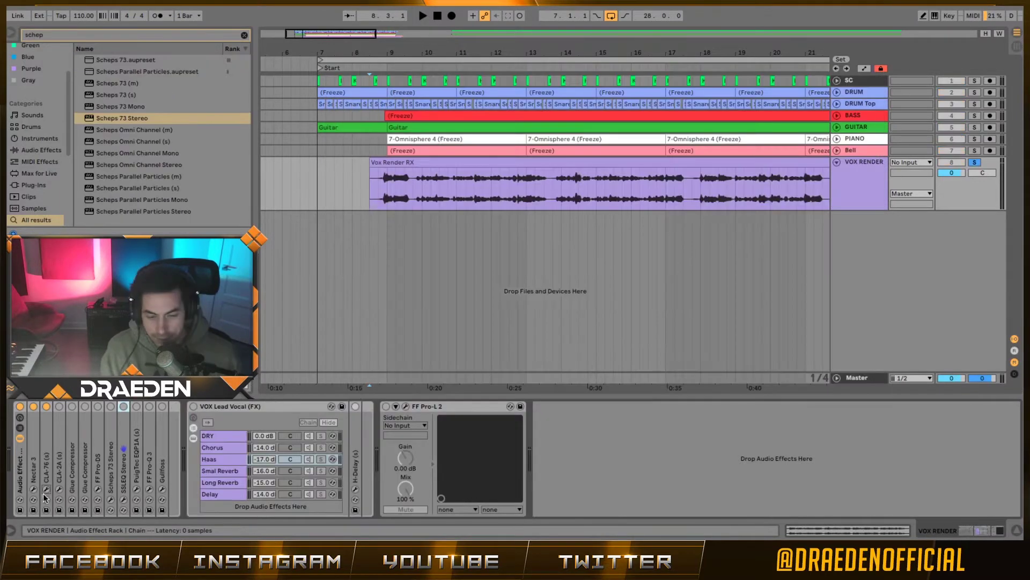
- Open the CLA-76 compressor on the vocal and play the soloed track through it
{"action": "left_click", "coordinate": [47, 489]}
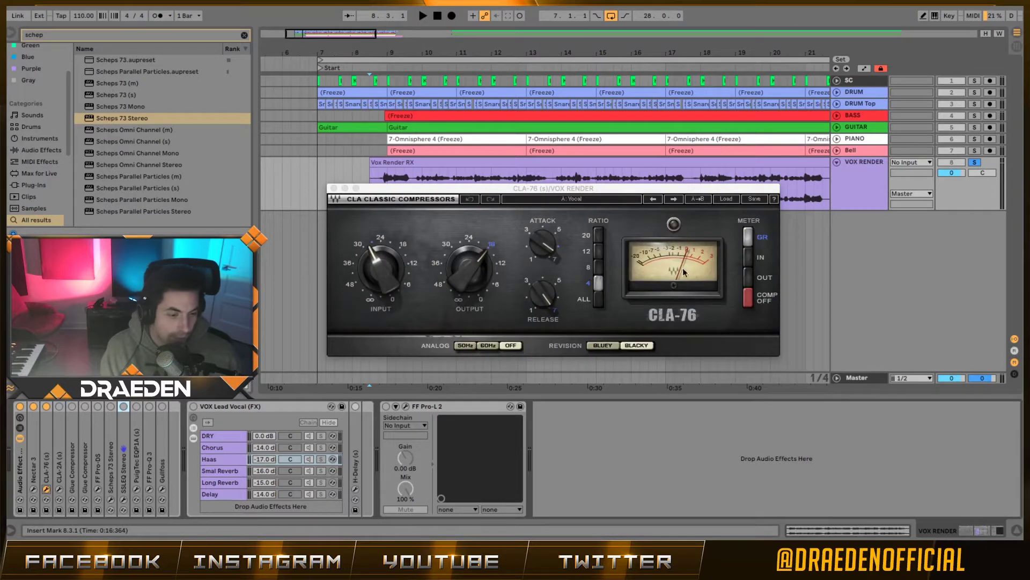
{"action": "left_click_drag", "start_coordinate": [573, 192], "coordinate": [598, 176]}
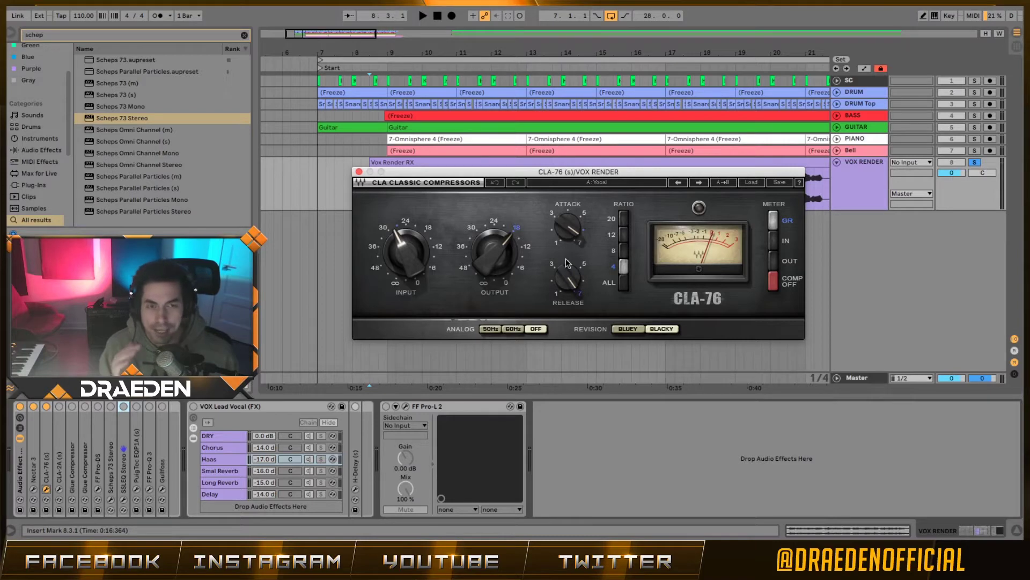
{"action": "key", "text": "space"}
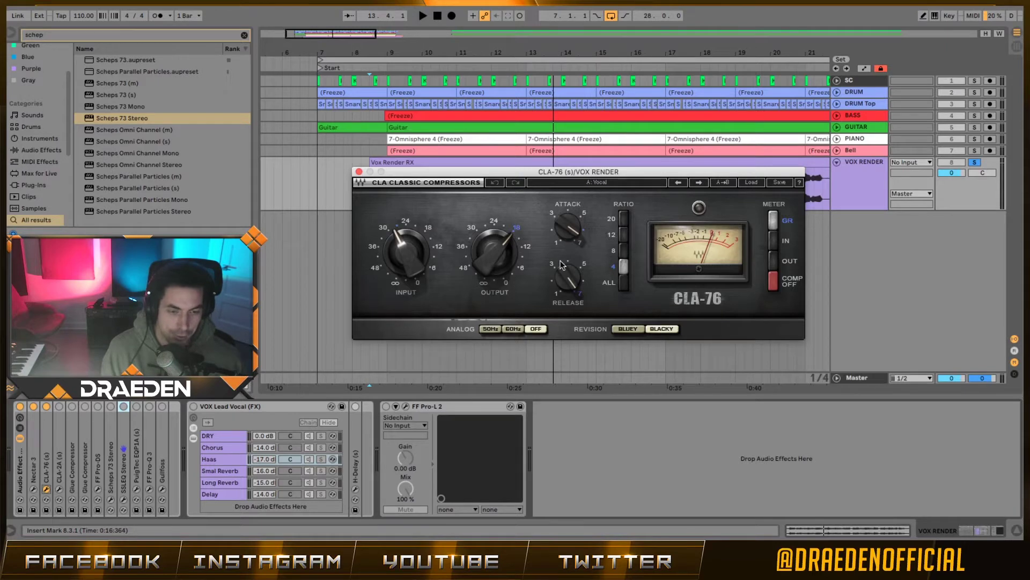
- Enable the CLA-2A compressor on the vocal, open it, and play the soloed track through it
{"action": "left_click", "coordinate": [59, 407]}
{"action": "left_click", "coordinate": [64, 491]}
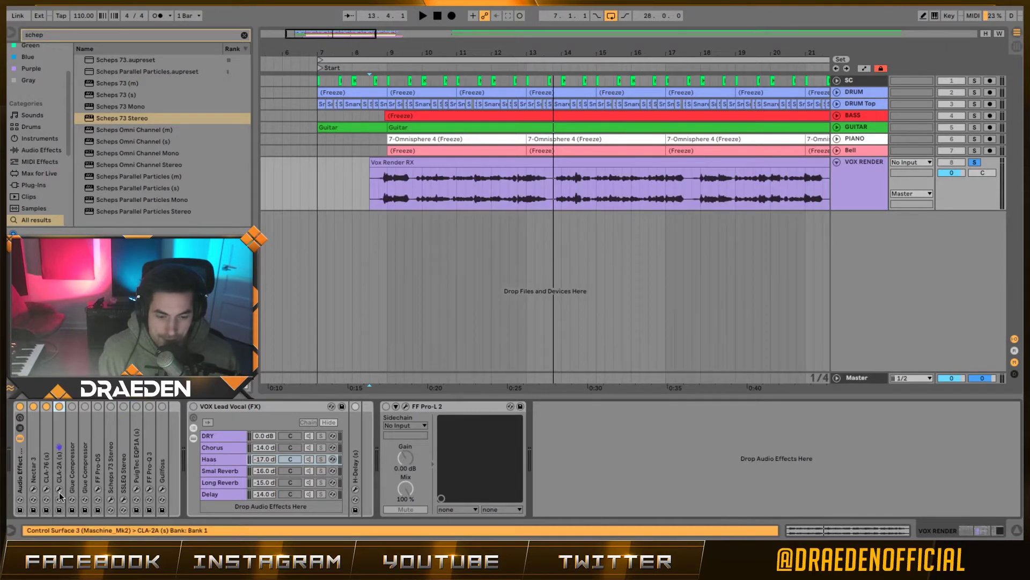
{"action": "key", "text": "space"}
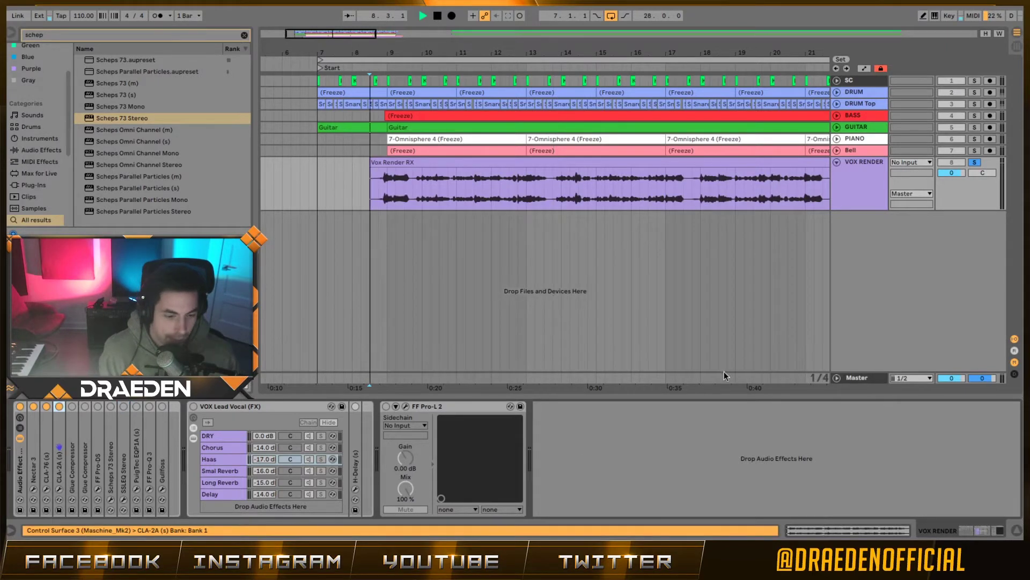
{"action": "left_click", "coordinate": [59, 489]}
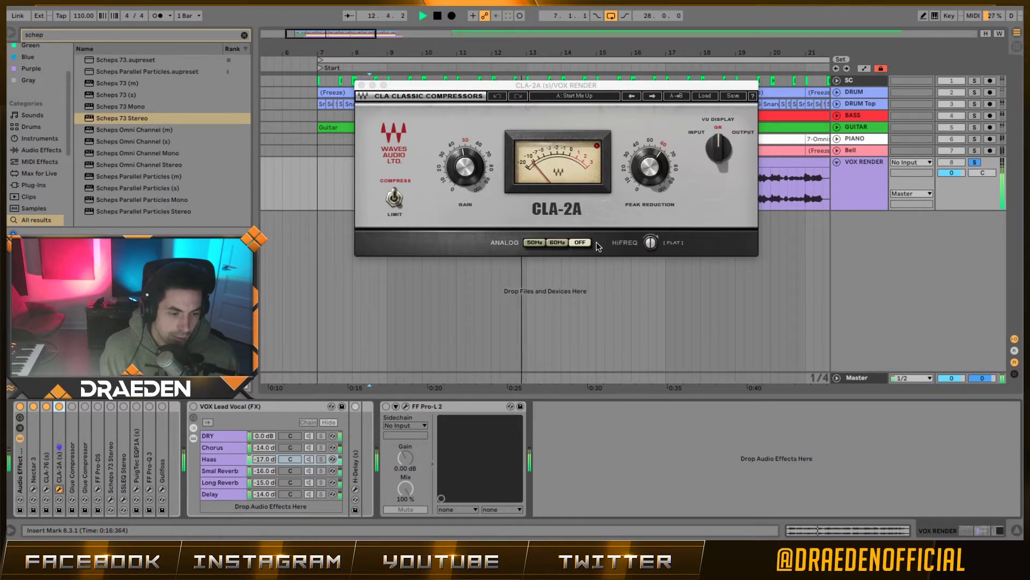
{"action": "key", "text": "space"}
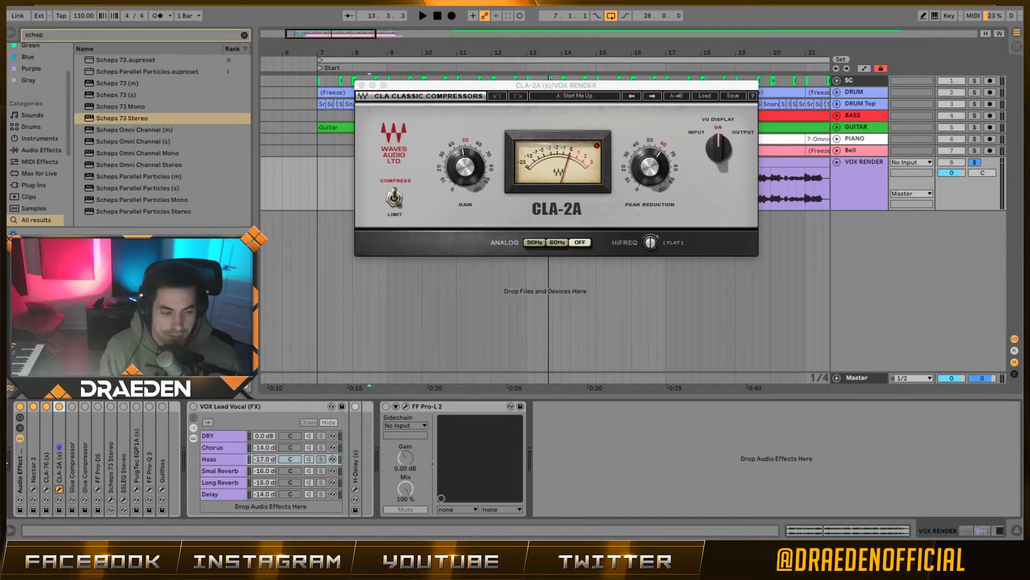
- Swap the CLA compressors for the first Glue Compressor with soft clipping, and play the soloed vocal through it
{"action": "left_click", "coordinate": [59, 406]}
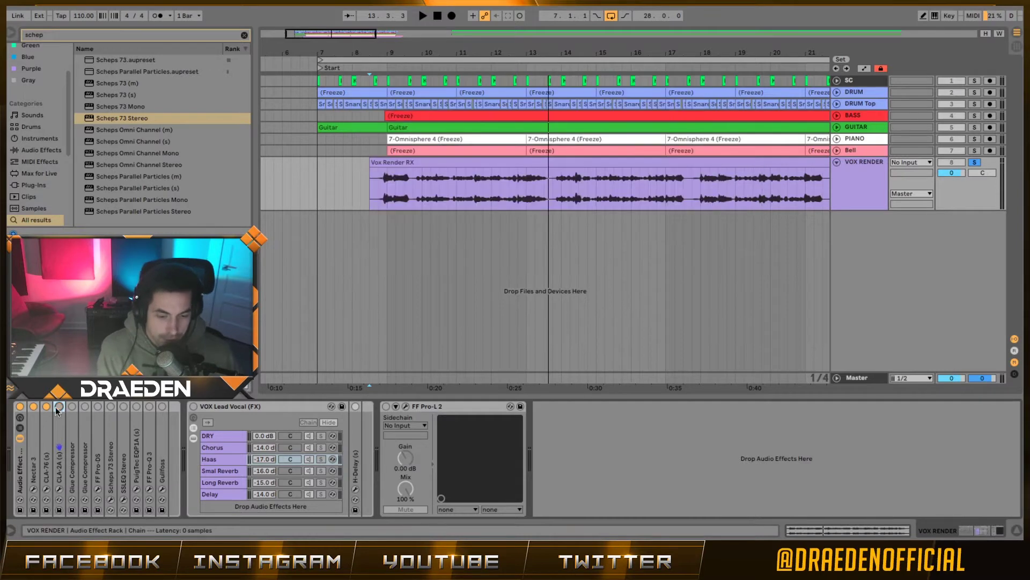
{"action": "left_click", "coordinate": [72, 406]}
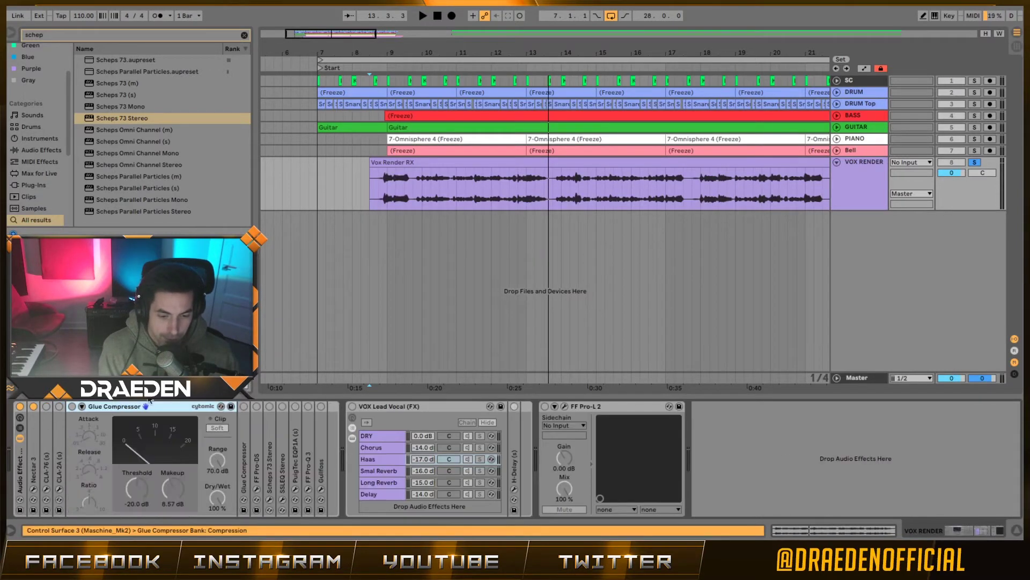
{"action": "left_click", "coordinate": [72, 406]}
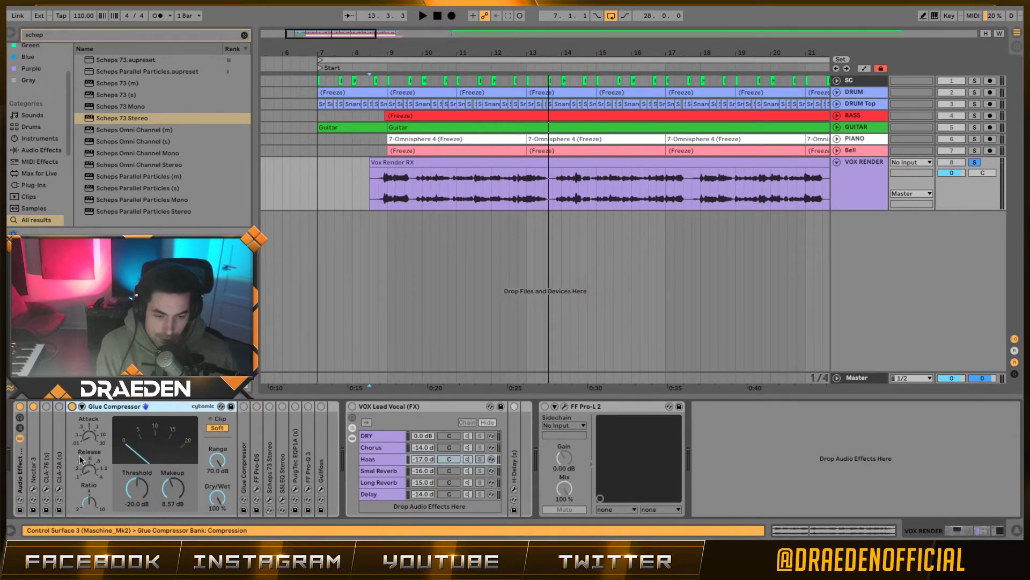
{"action": "left_click", "coordinate": [84, 507]}
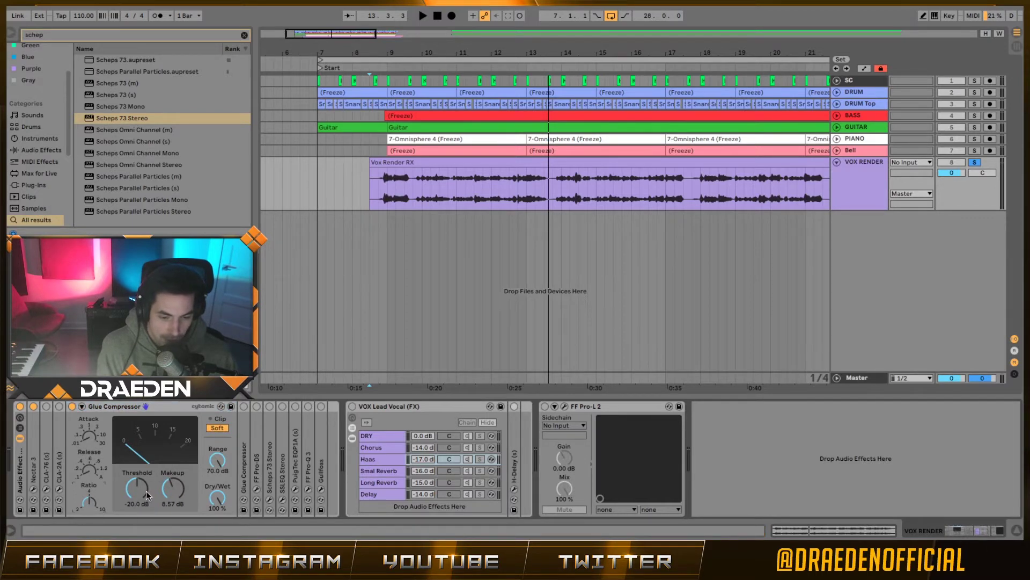
{"action": "key", "text": "space"}
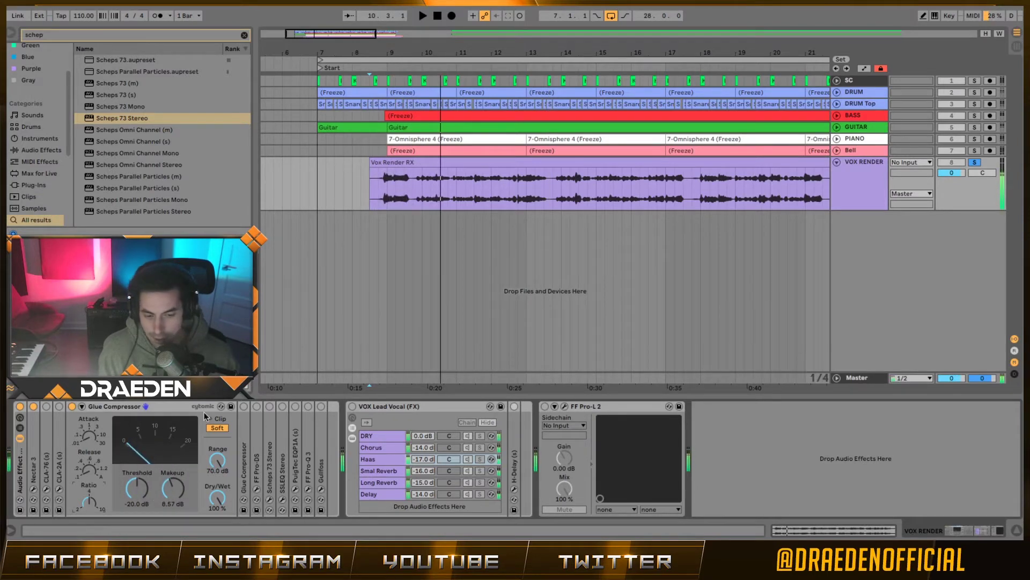
- Enable the second Glue Compressor in the vocal rack and play the vocal through both in series
{"action": "key", "text": "space"}
{"action": "double_click", "coordinate": [244, 432]}
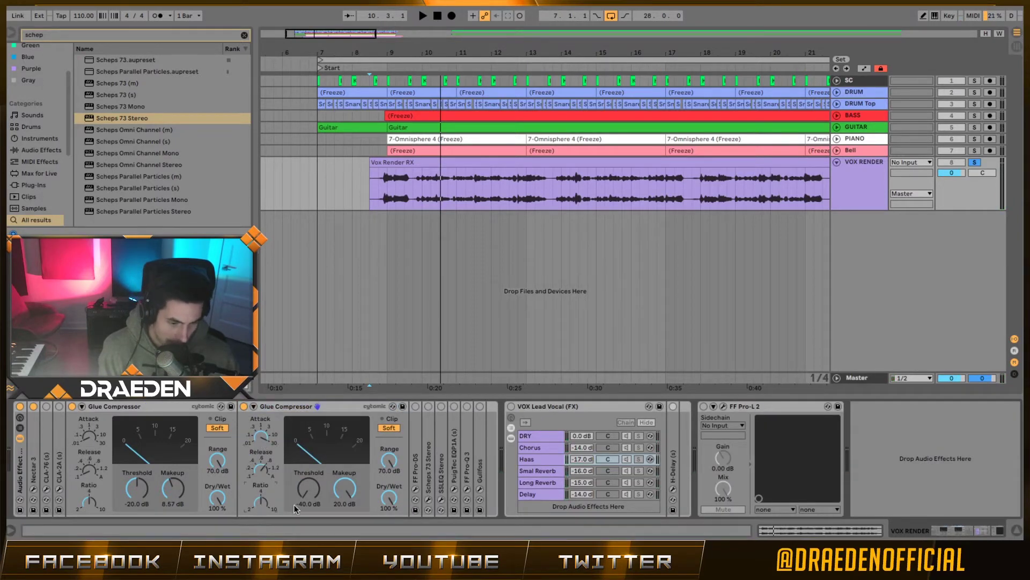
{"action": "key", "text": "space"}
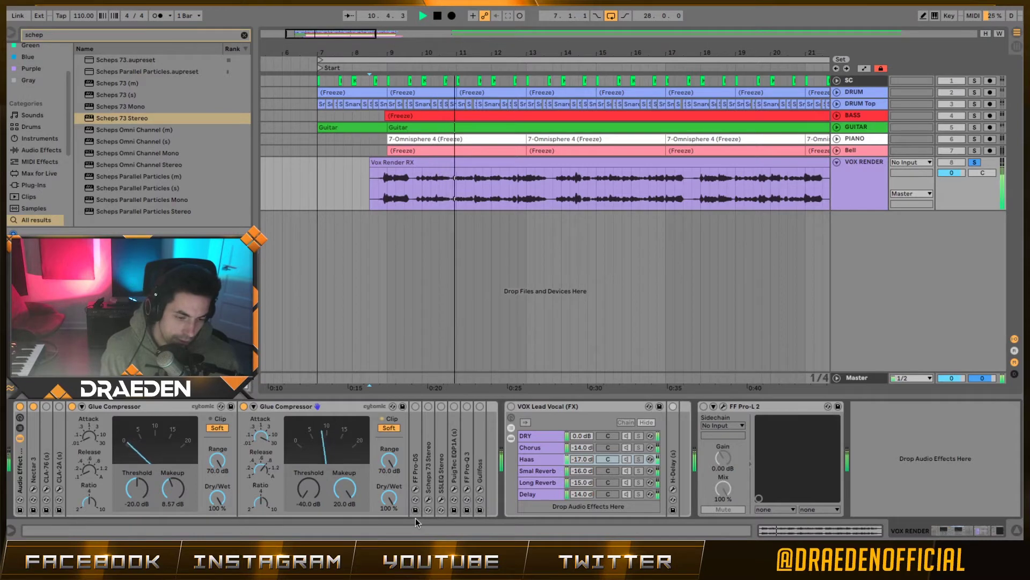
- Open the FF Pro-DS de-esser on the vocal and play the soloed track through it
{"action": "left_click", "coordinate": [415, 489]}
{"action": "key", "text": "space"}
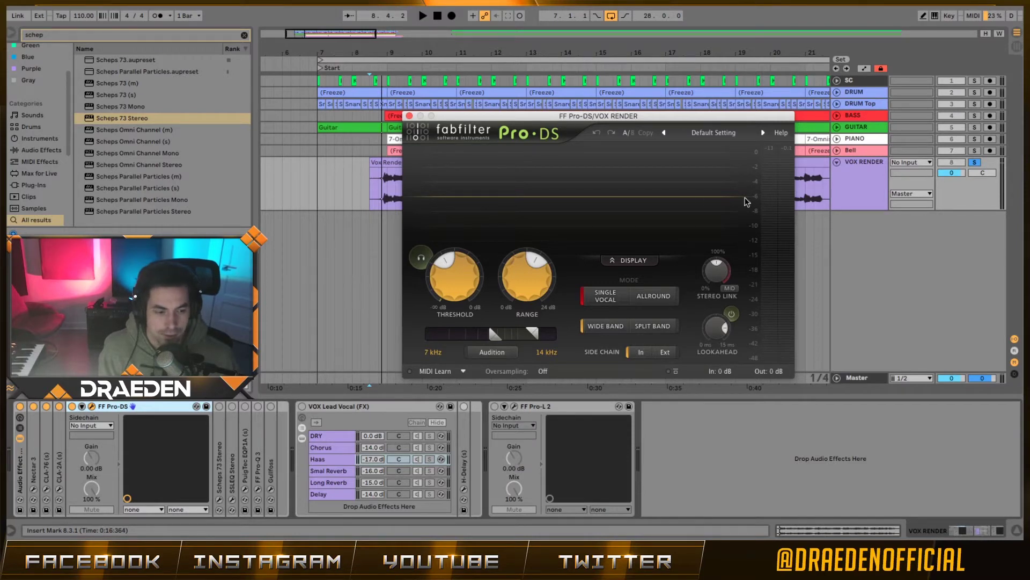
{"action": "key", "text": "space"}
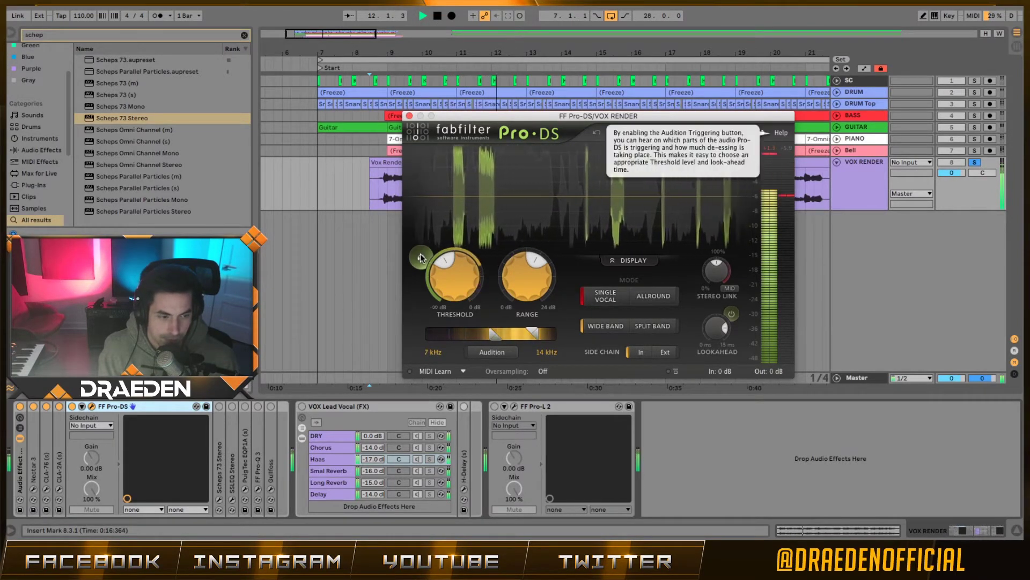
- Listen to what Pro-DS removes from bar 9 onward with Audition Triggering enabled, and switch that audition off again
{"action": "left_click_drag", "start_coordinate": [516, 115], "coordinate": [491, 204]}
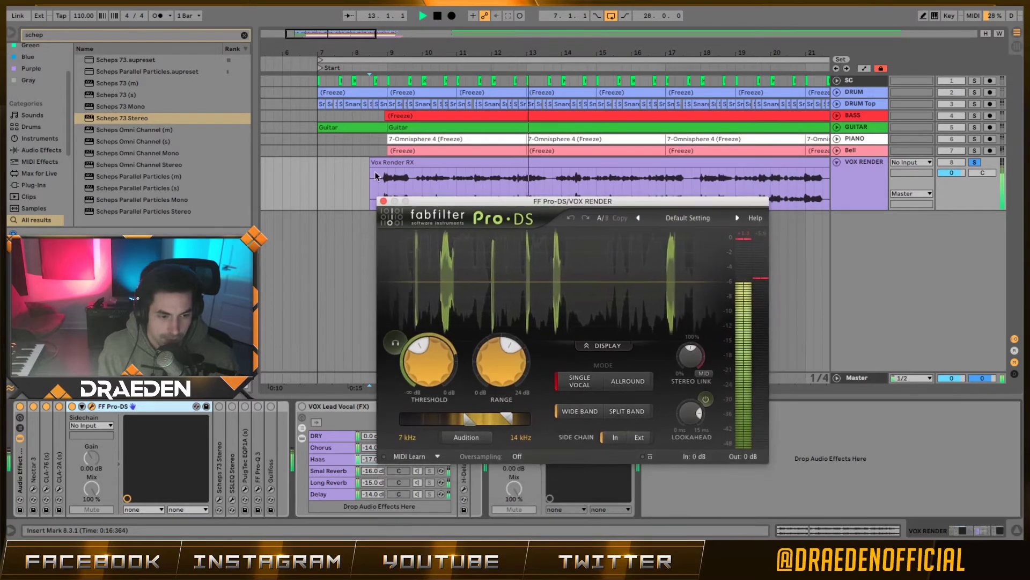
{"action": "left_click", "coordinate": [387, 182]}
{"action": "key", "text": "space"}
{"action": "left_click", "coordinate": [390, 346]}
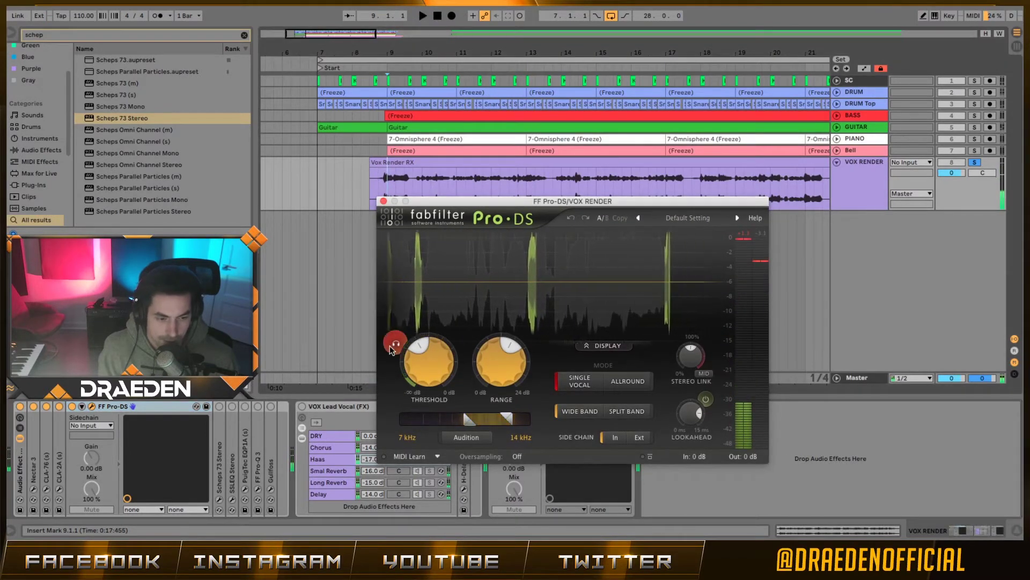
{"action": "key", "text": "space"}
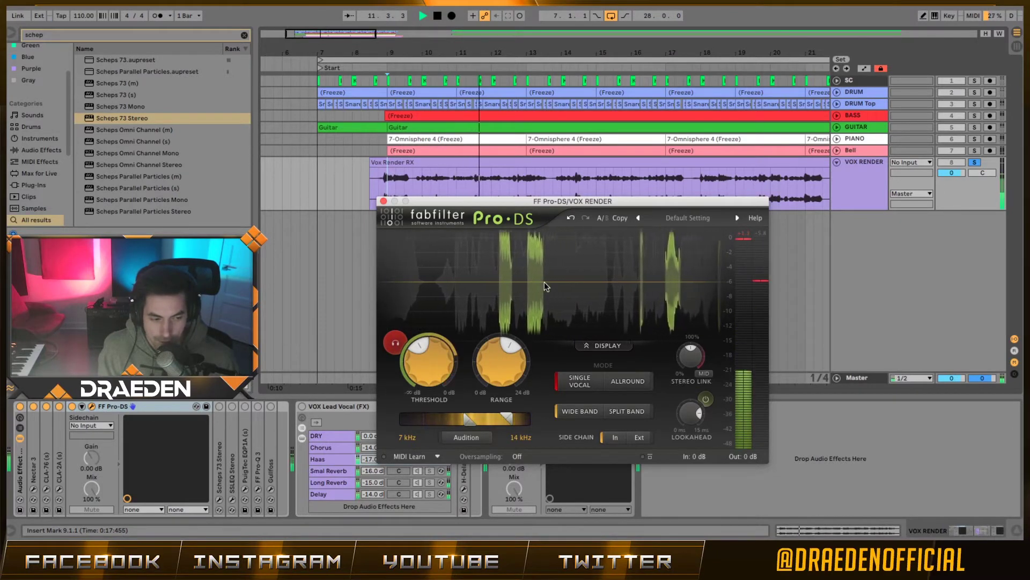
{"action": "key", "text": "space"}
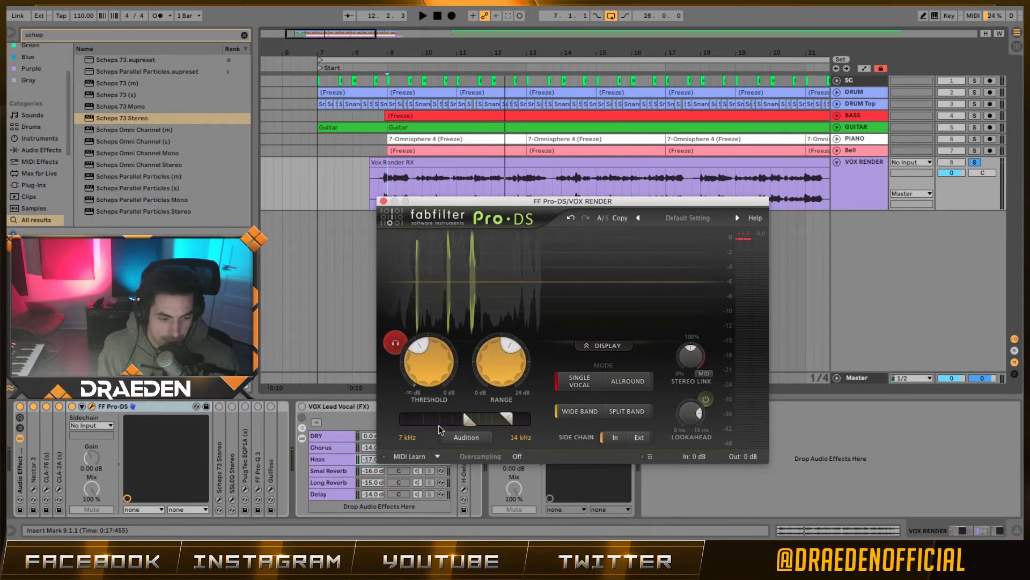
{"action": "left_click", "coordinate": [395, 343]}
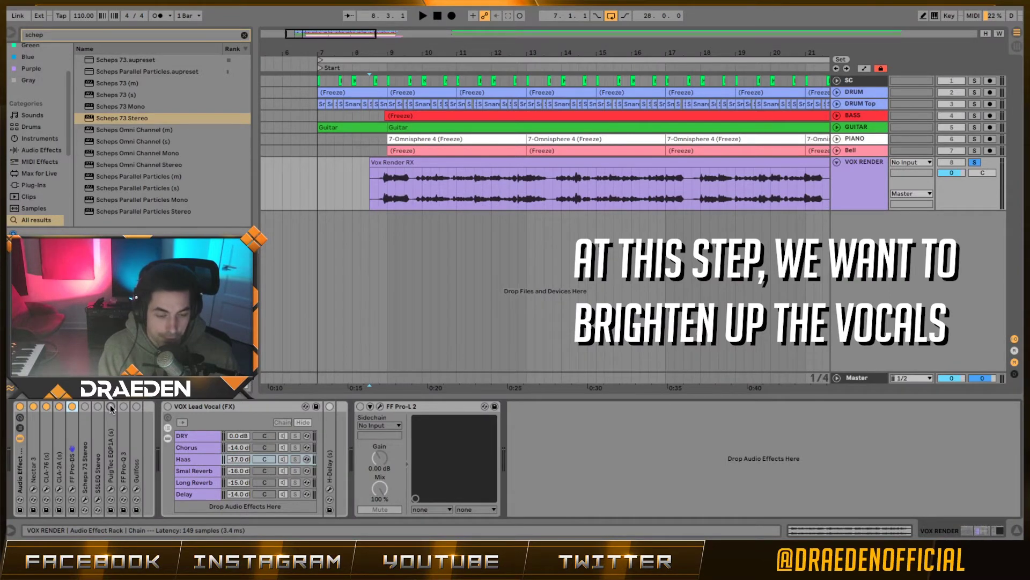
- Enable the PuigTec EQP1A on the vocal and load the Dean Vox preset, with low-frequency boost at 0.0 and 100 Hz
{"action": "left_click", "coordinate": [110, 408]}
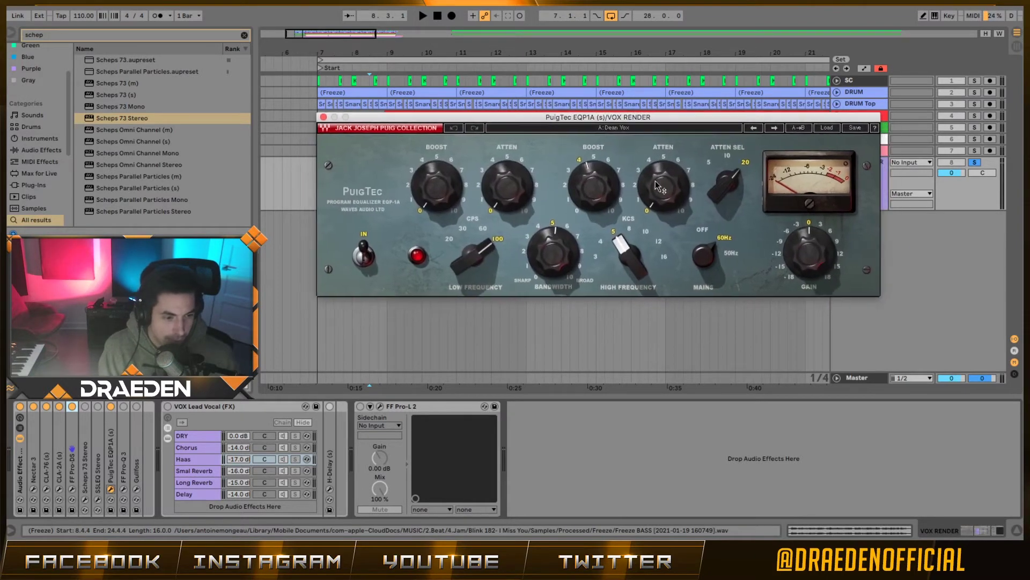
{"action": "left_click", "coordinate": [828, 128]}
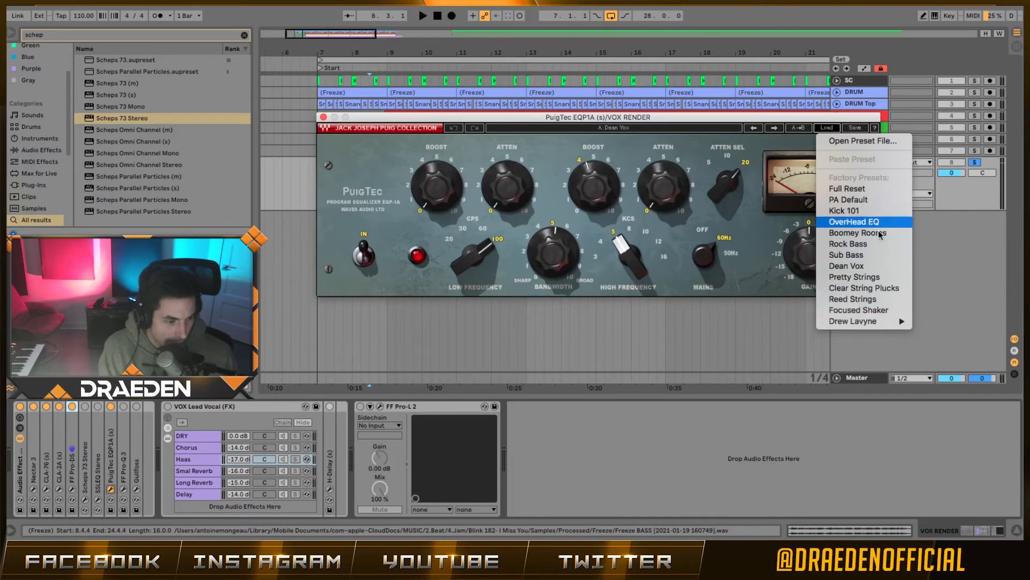
{"action": "left_click", "coordinate": [846, 266]}
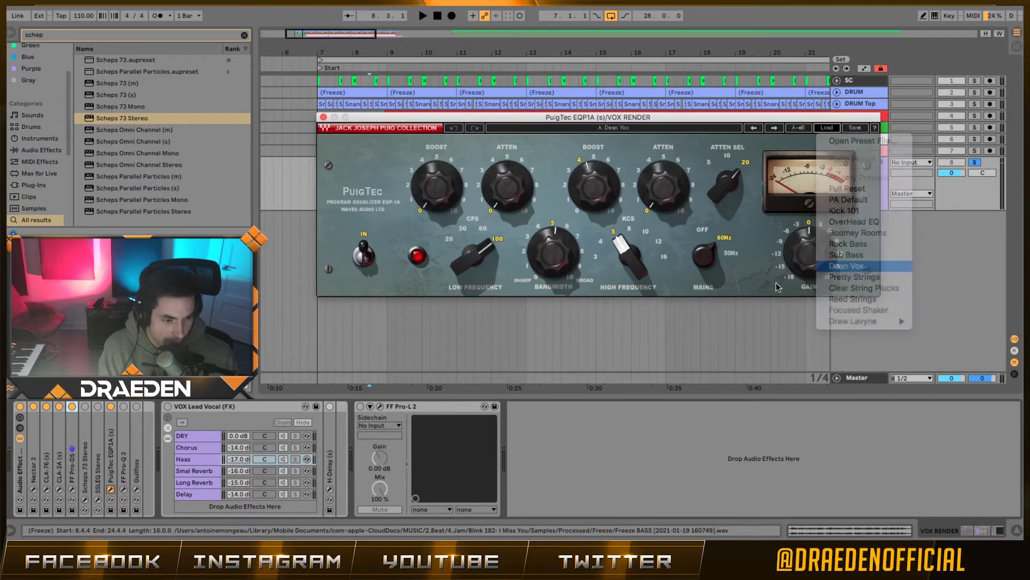
{"action": "left_click_drag", "start_coordinate": [436, 185], "coordinate": [437, 182]}
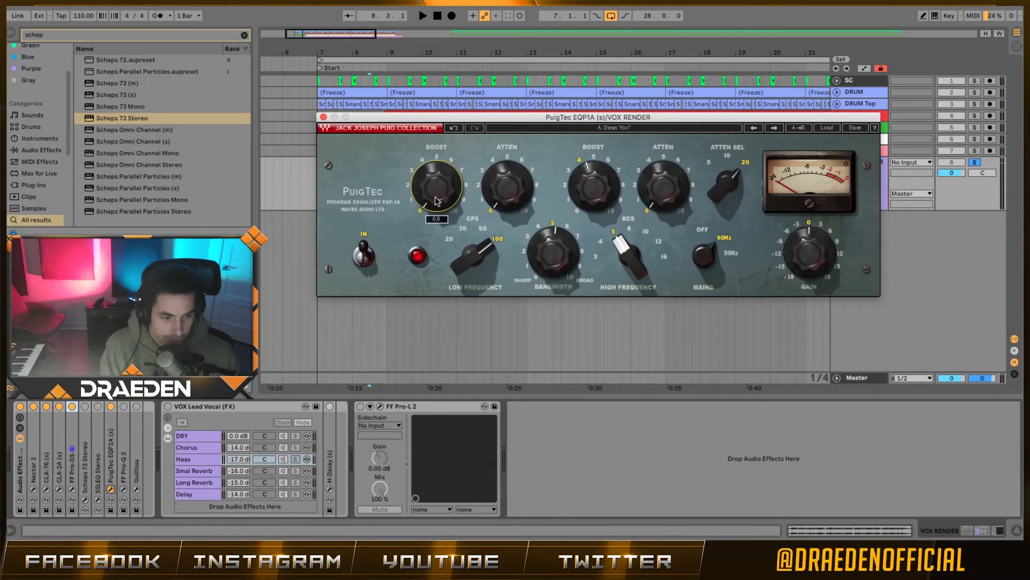
{"action": "left_click", "coordinate": [492, 241]}
- Play the vocal through the PuigTec EQP1A and bypass the equalizer
{"action": "key", "text": "space"}
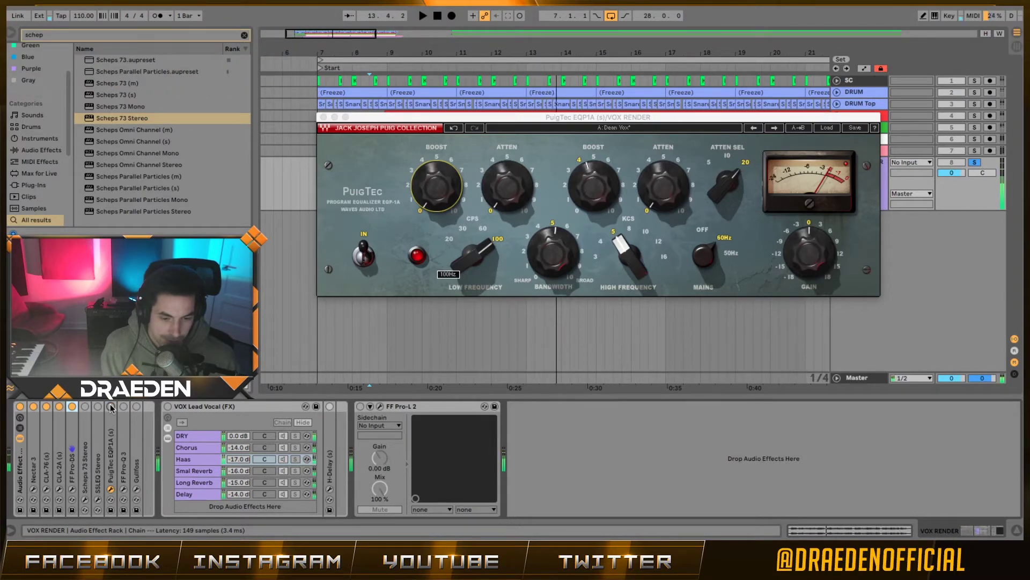
{"action": "left_click", "coordinate": [111, 406]}
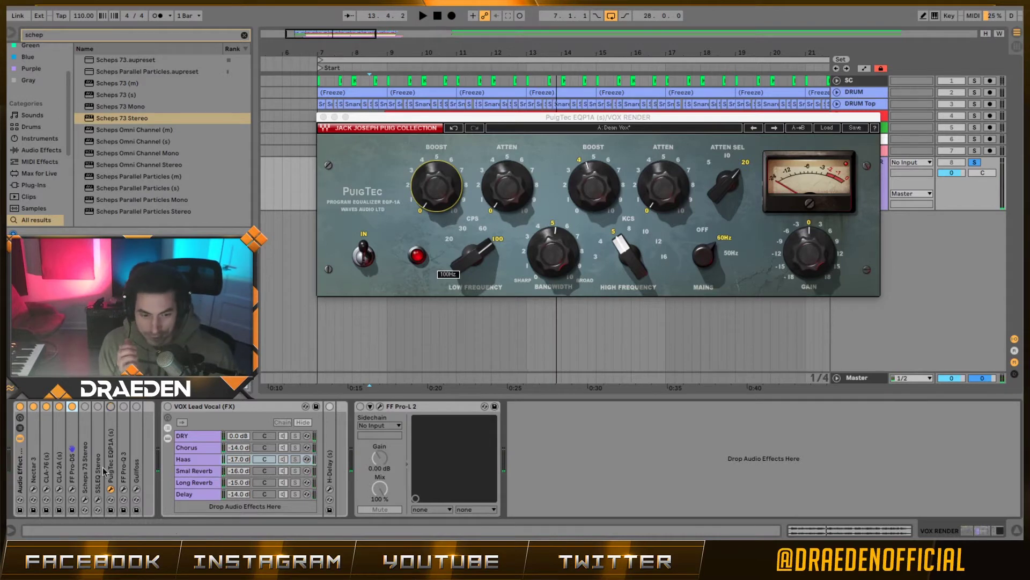
{"action": "left_click", "coordinate": [110, 406]}
- Enable and open the SSLEQ Stereo, play the vocal through it, and bypass it again
{"action": "left_click", "coordinate": [98, 406]}
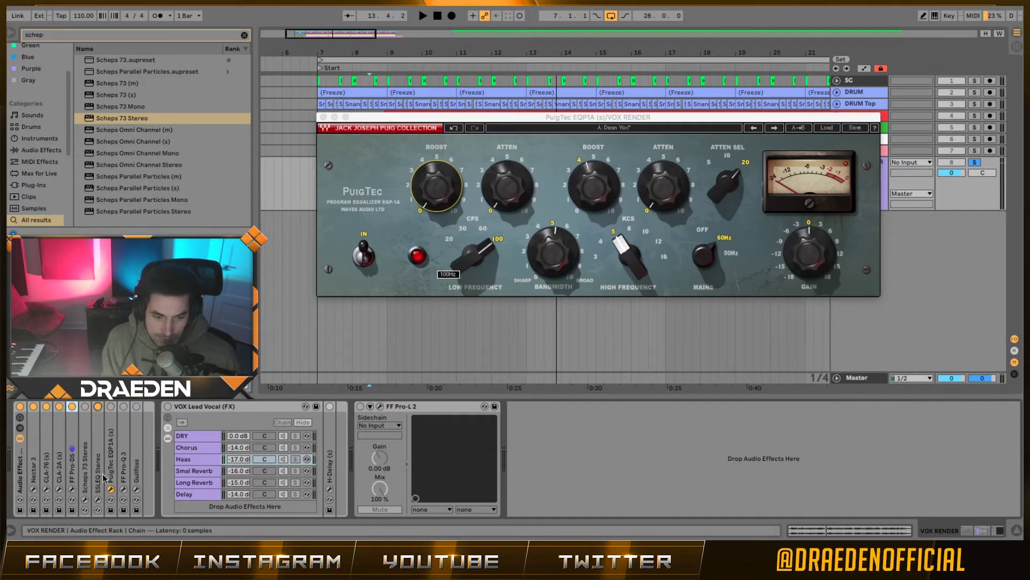
{"action": "left_click", "coordinate": [97, 499]}
{"action": "key", "text": "space"}
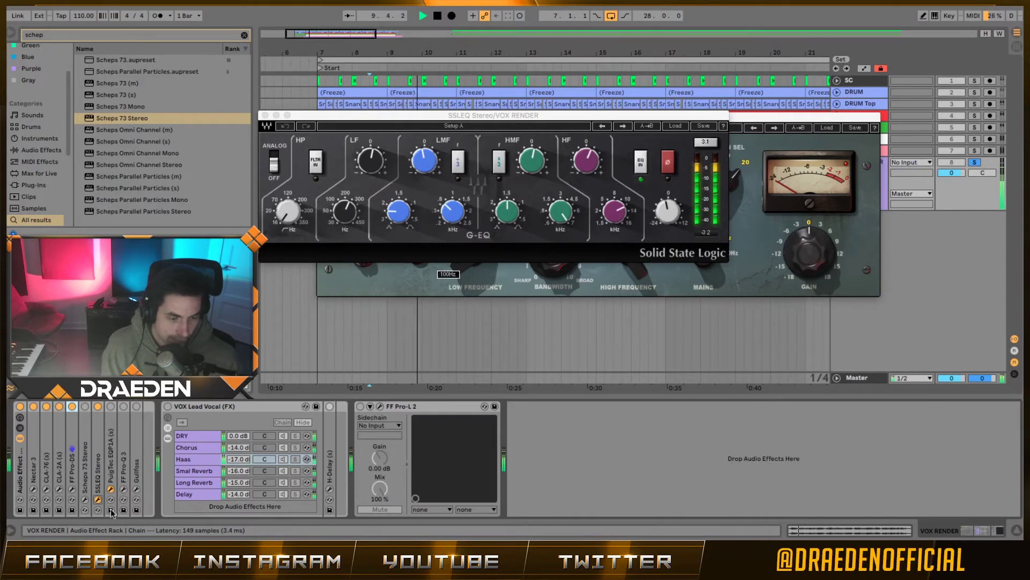
{"action": "key", "text": "space"}
{"action": "left_click", "coordinate": [98, 406]}
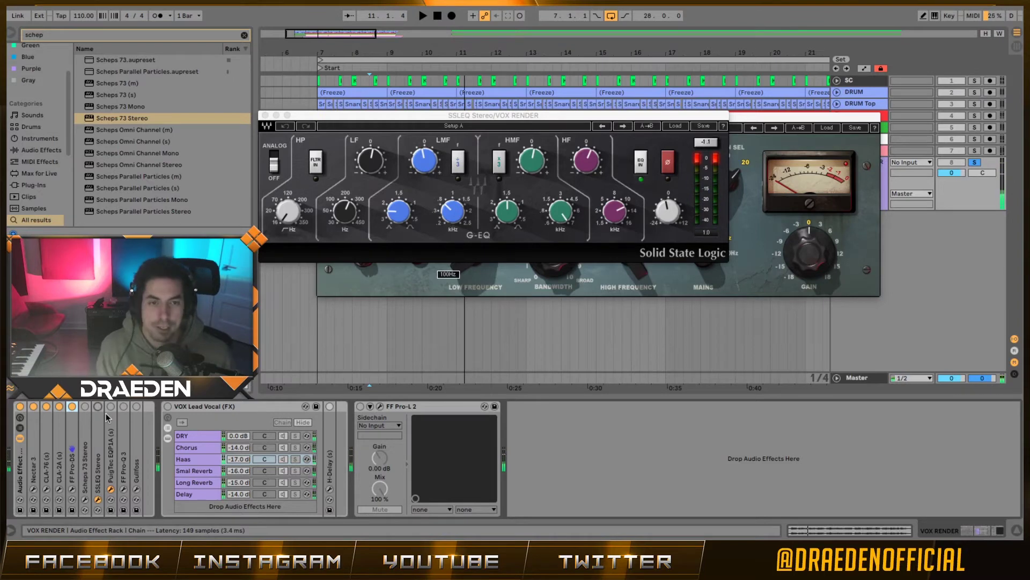
- Close the PuigTec window, open Scheps 73 Stereo on the vocal, and load its Vocal 1 preset
{"action": "left_click", "coordinate": [110, 489]}
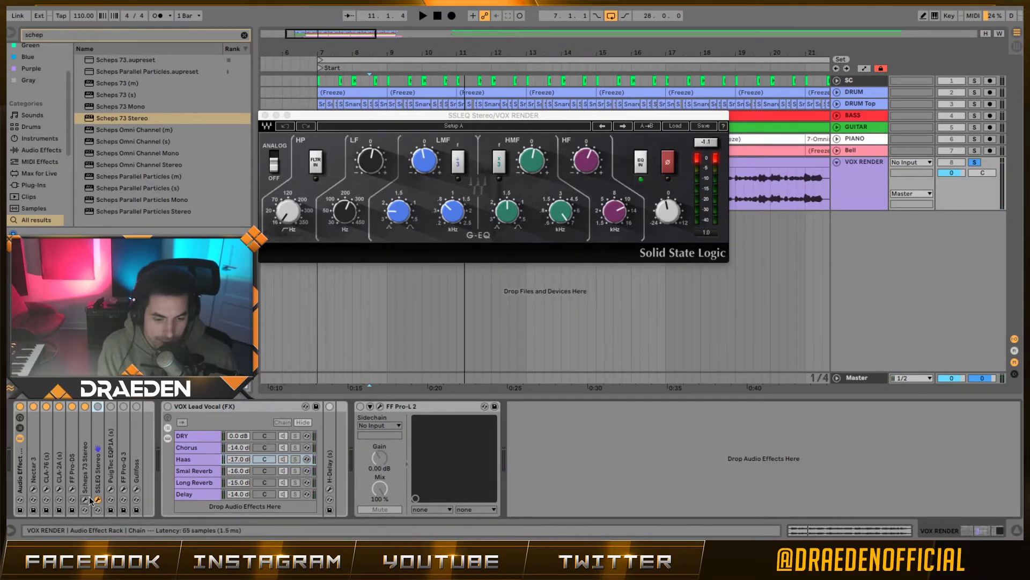
{"action": "left_click", "coordinate": [84, 499]}
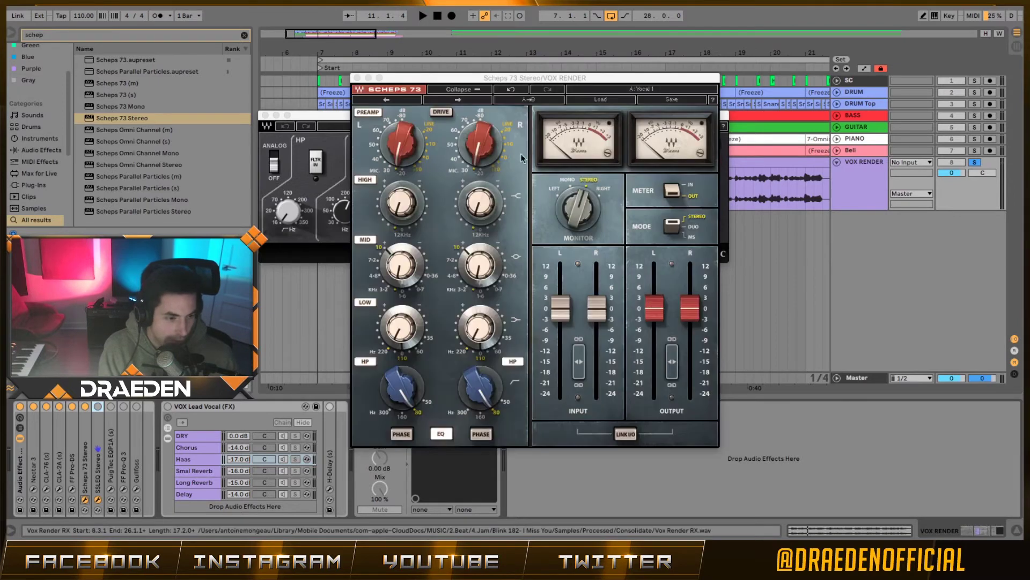
{"action": "left_click", "coordinate": [600, 100]}
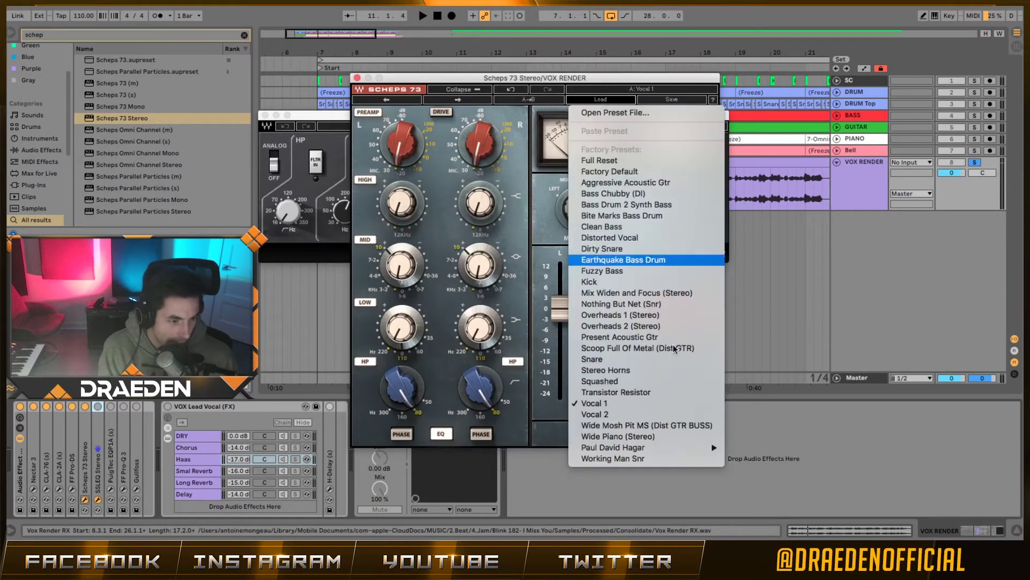
{"action": "left_click", "coordinate": [643, 403]}
- Play the vocal through Scheps 73, stop playback, and close the Scheps 73 and SSLEQ windows
{"action": "key", "text": "space"}
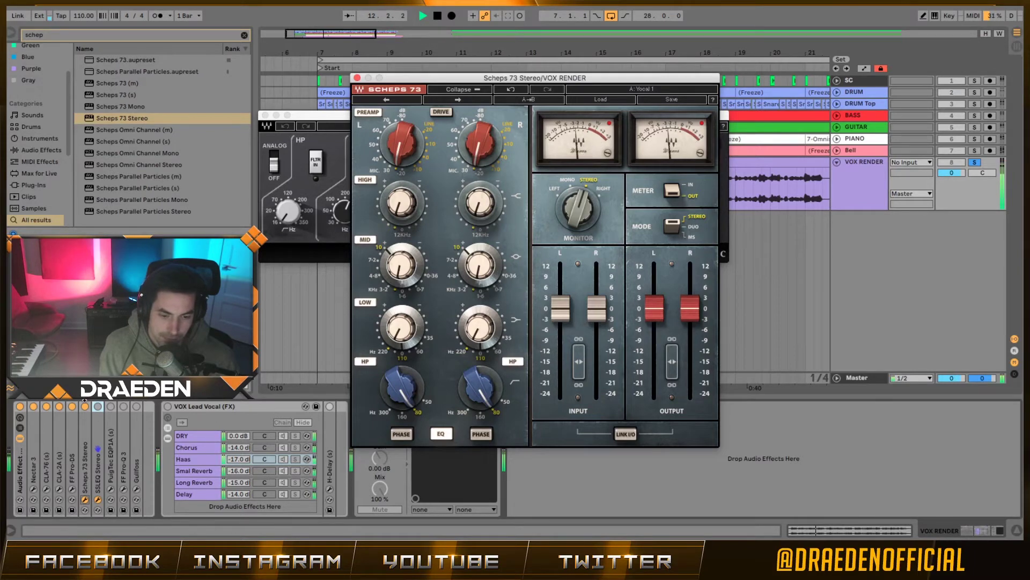
{"action": "left_click", "coordinate": [92, 503]}
{"action": "key", "text": "space"}
{"action": "left_click", "coordinate": [98, 499]}
{"action": "left_click", "coordinate": [84, 499]}
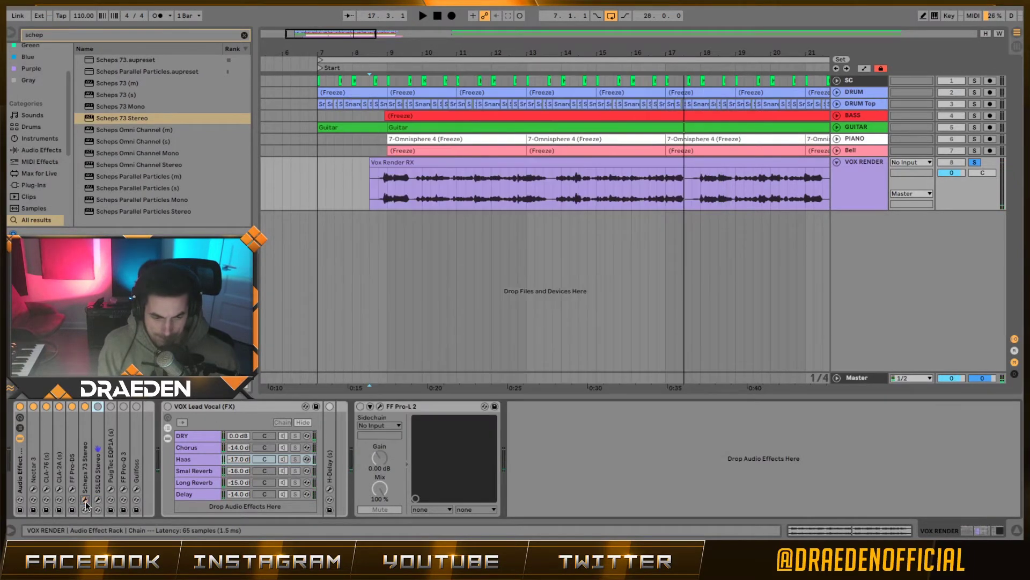
- Enable the FF Pro-Q 3 placed after the color equalizers and open its low-cut curve
{"action": "left_click", "coordinate": [123, 488]}
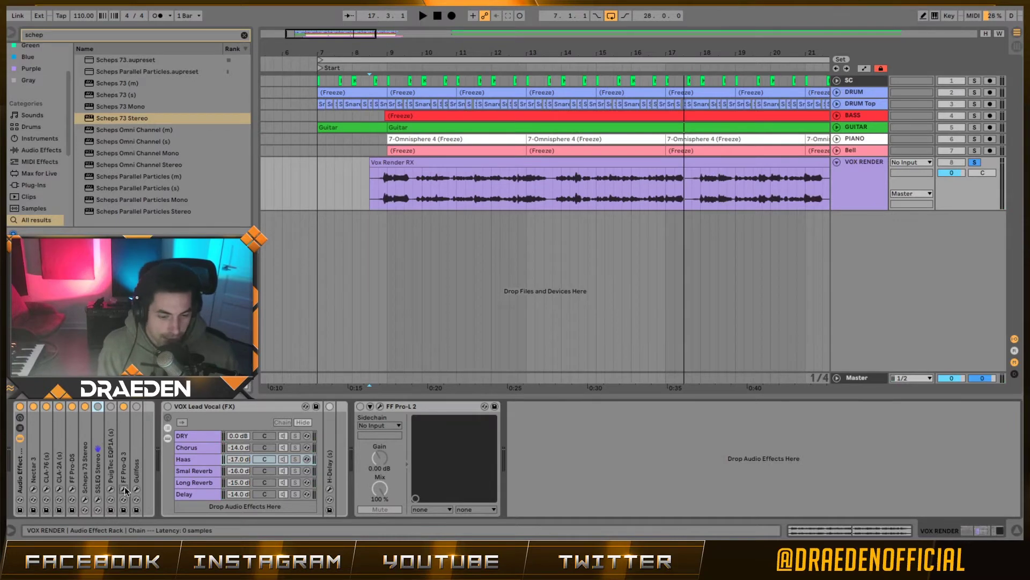
{"action": "left_click", "coordinate": [124, 489]}
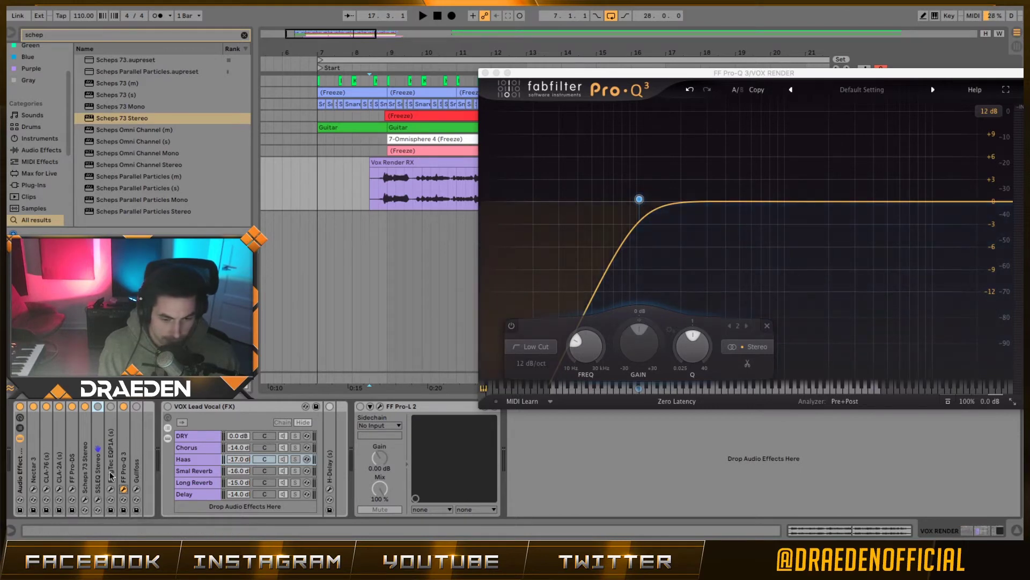
{"action": "key", "text": "space"}
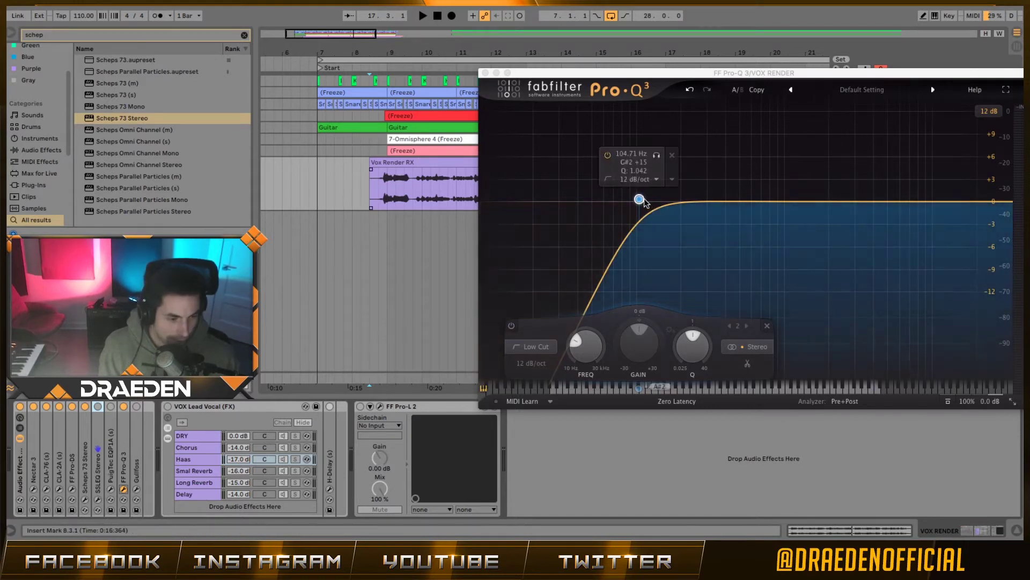
- Set the Pro-Q 3 low cut to about 125 Hz with an 18 dB/oct slope and close its window
{"action": "left_click_drag", "start_coordinate": [639, 200], "coordinate": [651, 199]}
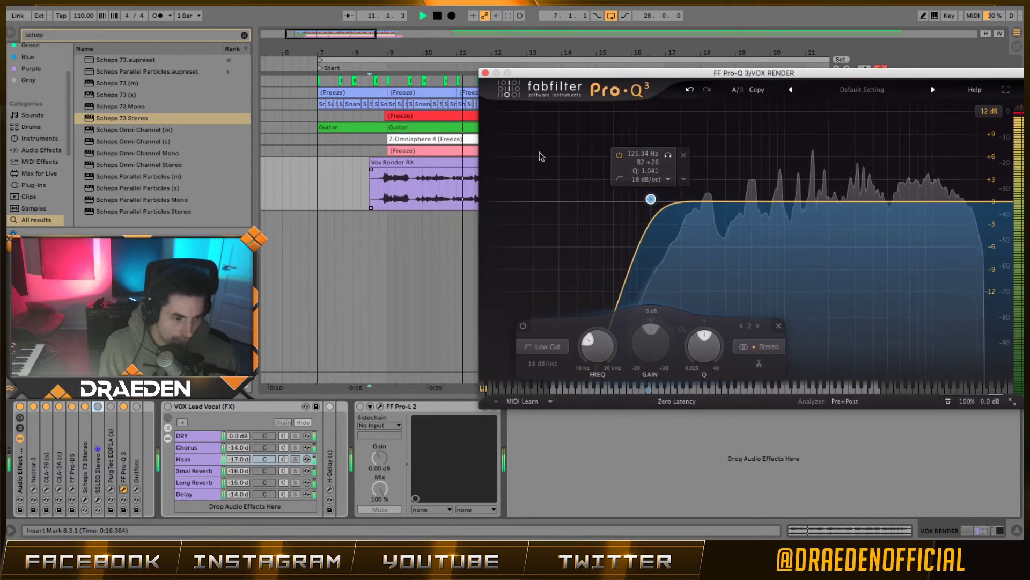
{"action": "left_click", "coordinate": [485, 73]}
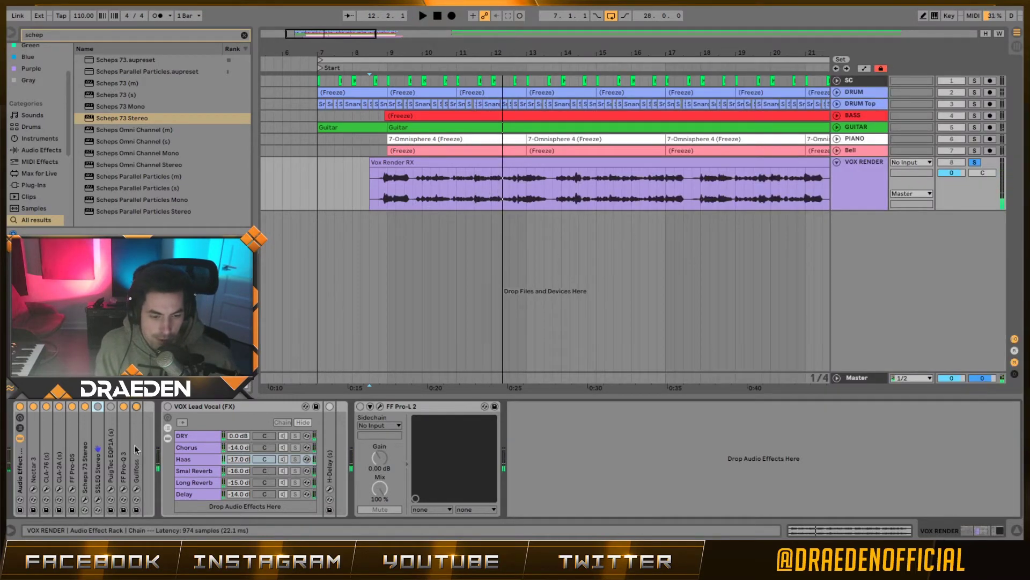
- Open Gullfoss at the end of the vocal processing rack, play the vocal through it, and close its window
{"action": "left_click", "coordinate": [136, 490]}
{"action": "key", "text": "space"}
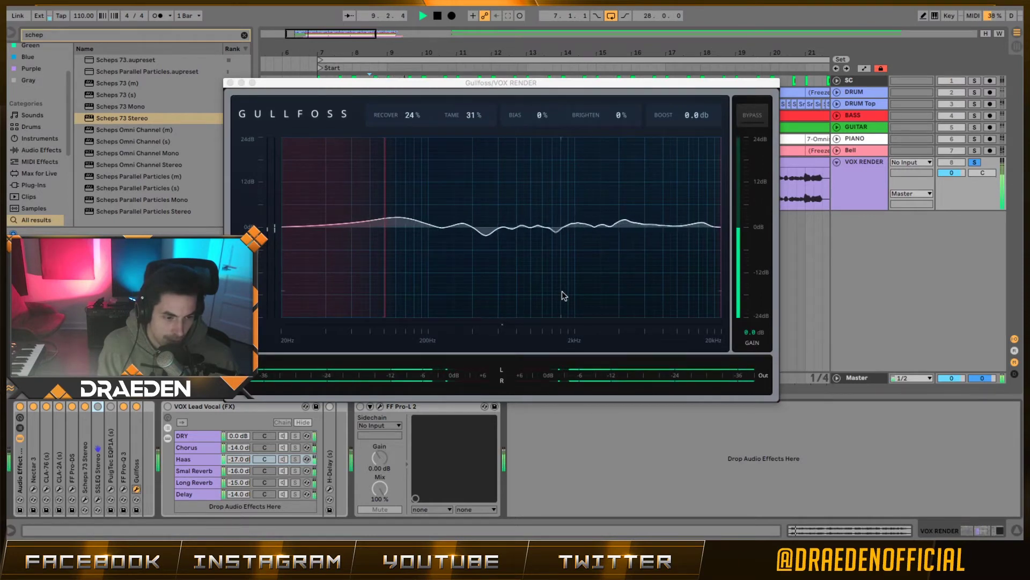
{"action": "left_click", "coordinate": [229, 82]}
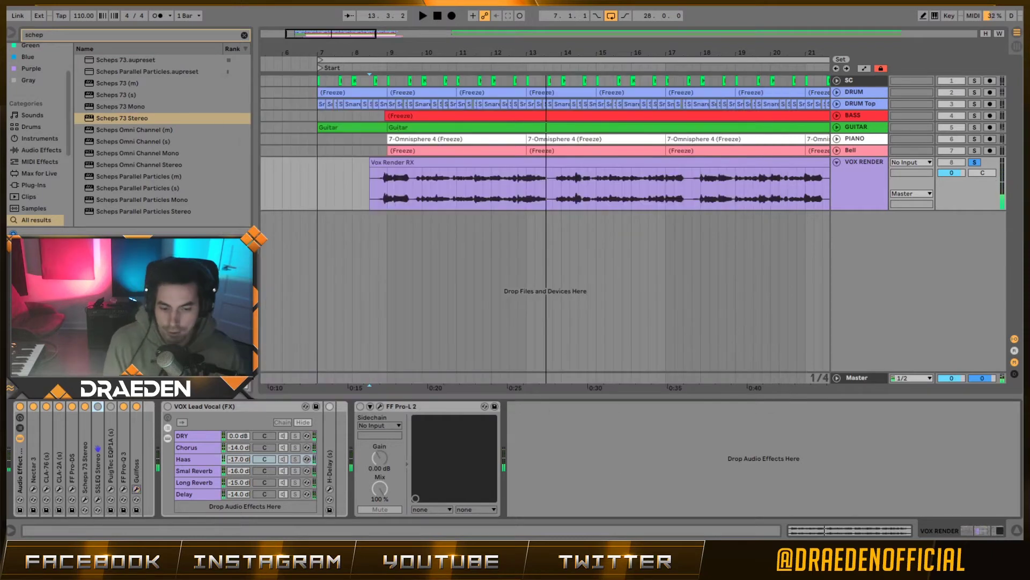
- Show the processing rack's macros, then highlight Chorus, Hass Effect and Small Reverb in the VOX Guideline document and minimize it
{"action": "left_click", "coordinate": [20, 417]}
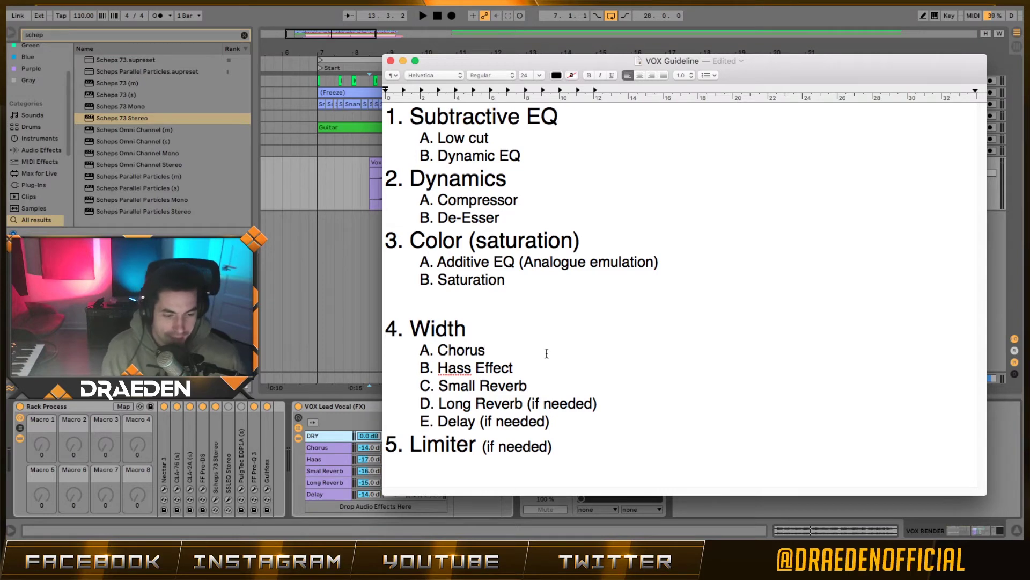
{"action": "left_click", "coordinate": [538, 357]}
{"action": "left_click_drag", "start_coordinate": [541, 388], "coordinate": [381, 355]}
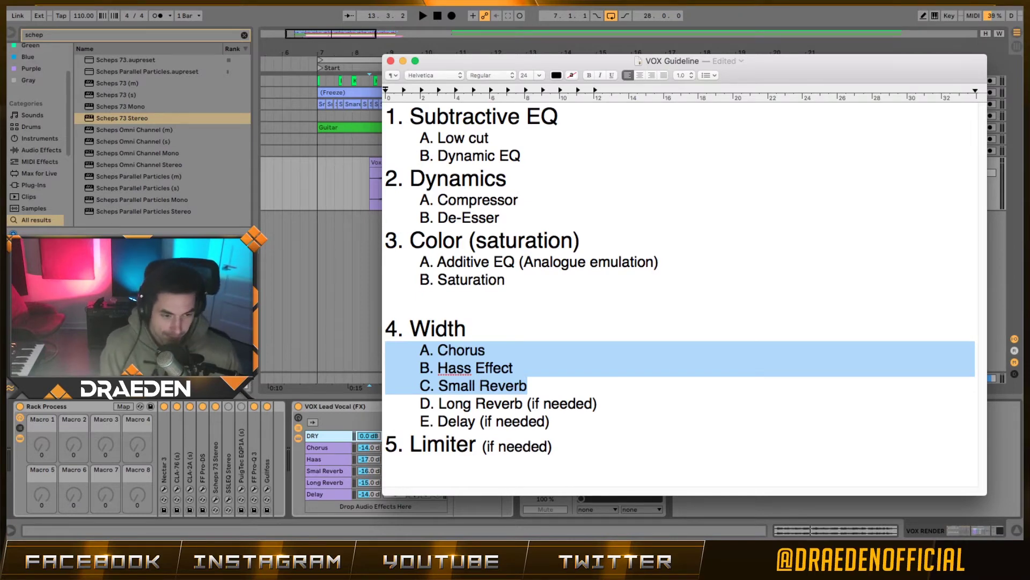
{"action": "left_click", "coordinate": [403, 61]}
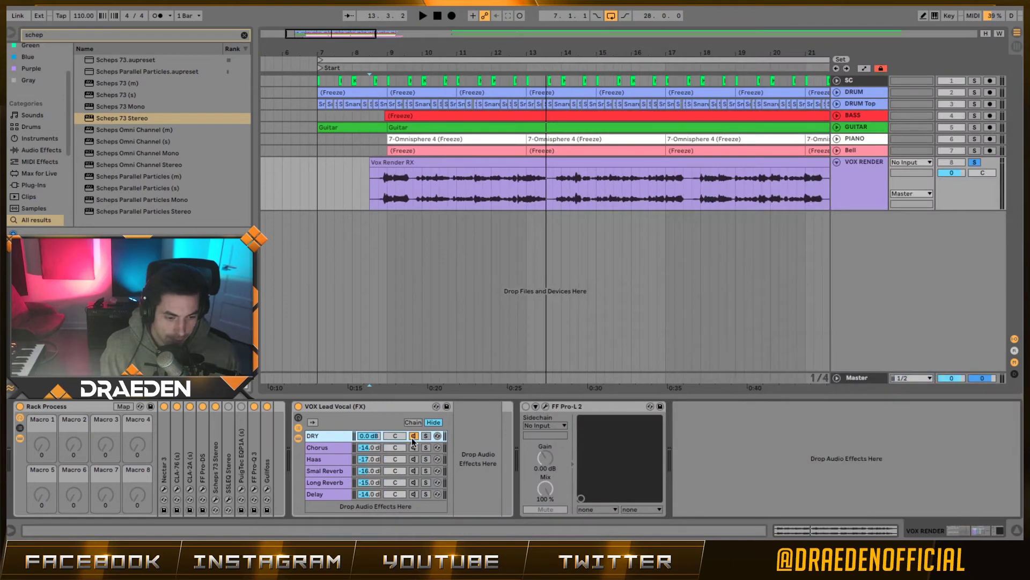
{"action": "left_click", "coordinate": [413, 448]}
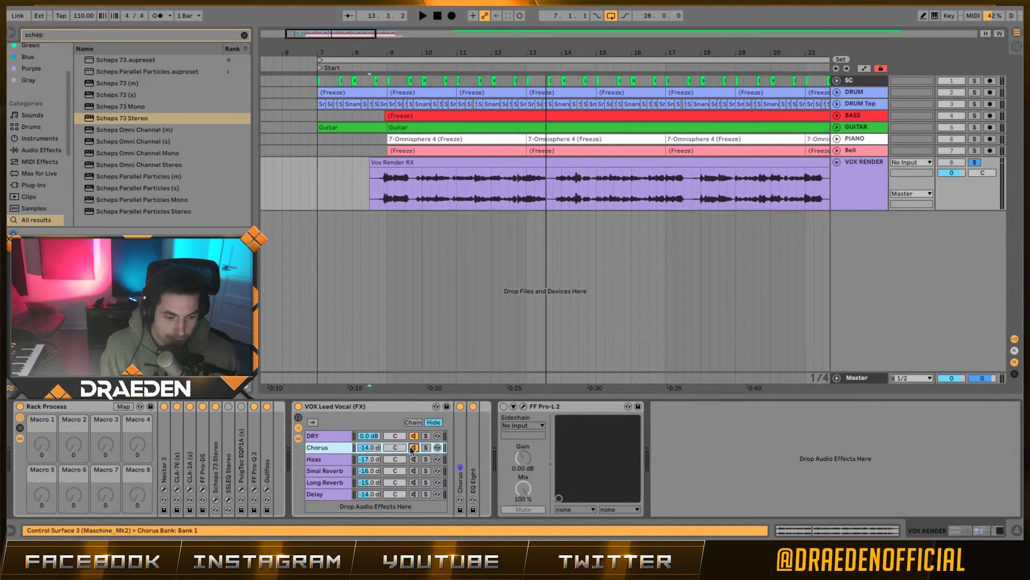
{"action": "left_click", "coordinate": [338, 437]}
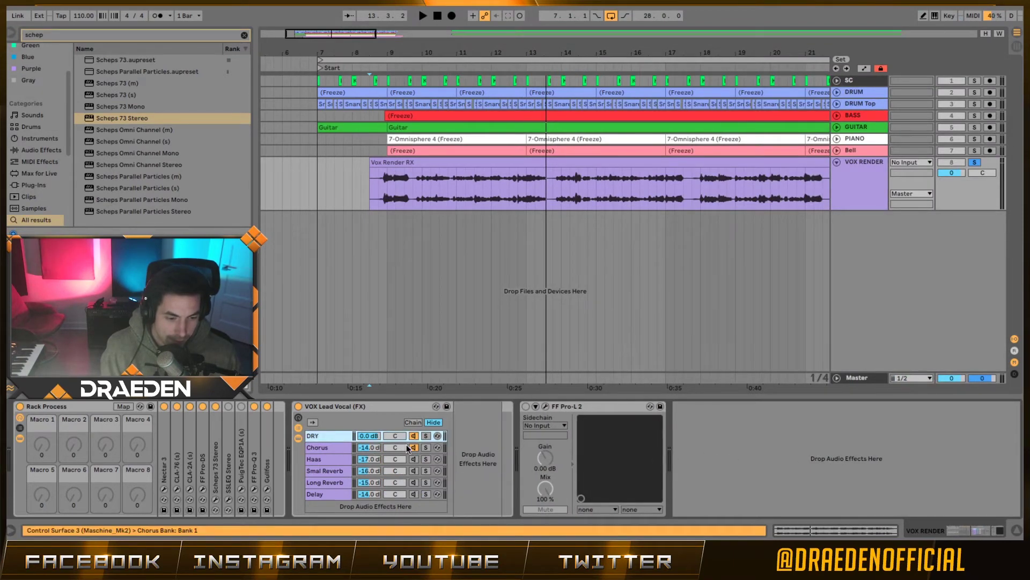
{"action": "left_click", "coordinate": [409, 447]}
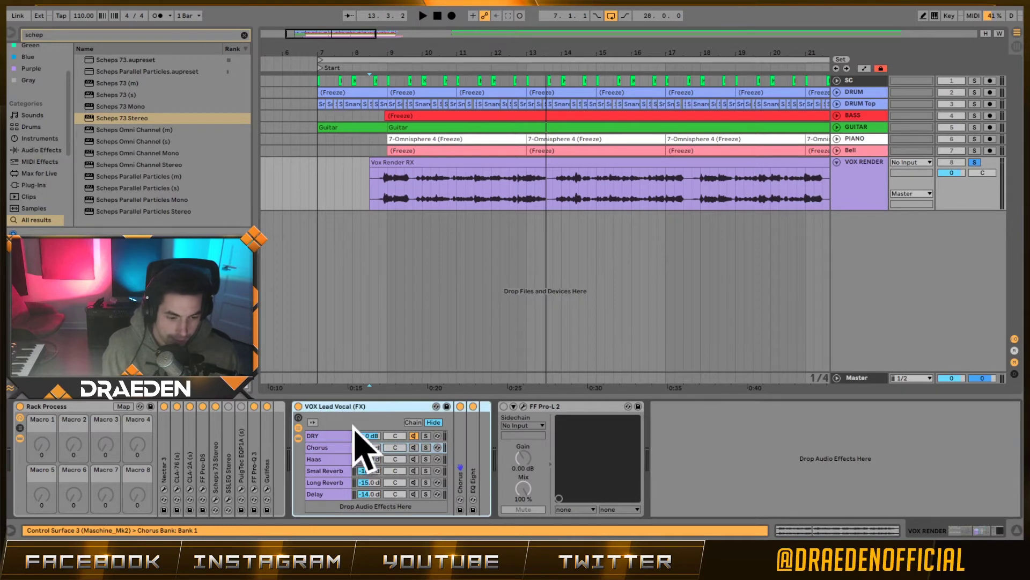
- Solo the DRY chain of the VOX Lead Vocal (FX) rack, play the vocal briefly, and stop
{"action": "left_click", "coordinate": [319, 435]}
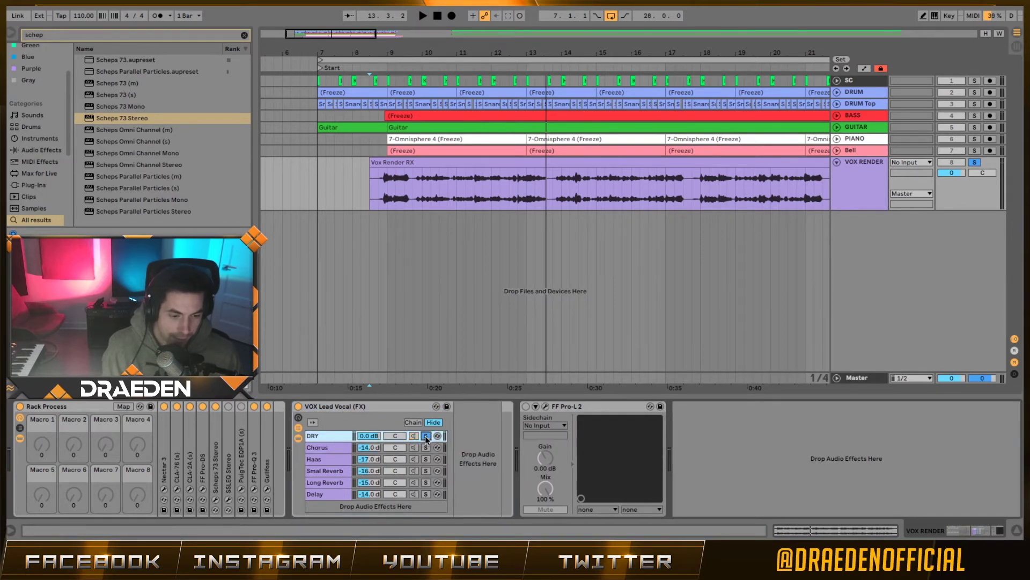
{"action": "key", "text": "space"}
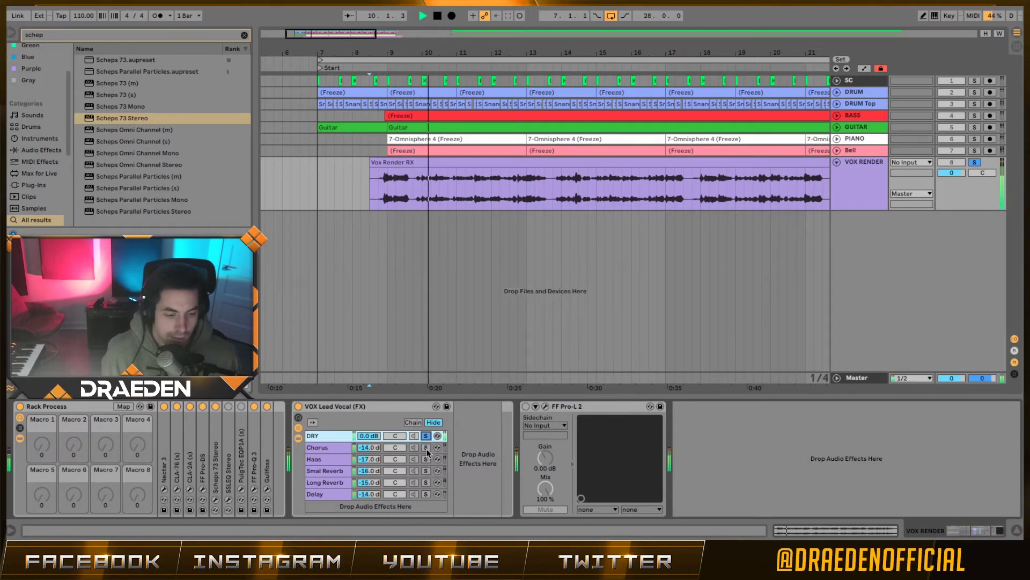
{"action": "key", "text": "space"}
- Solo the Chorus chain, unfold its Chorus device, and play the vocal through it
{"action": "left_click", "coordinate": [426, 447]}
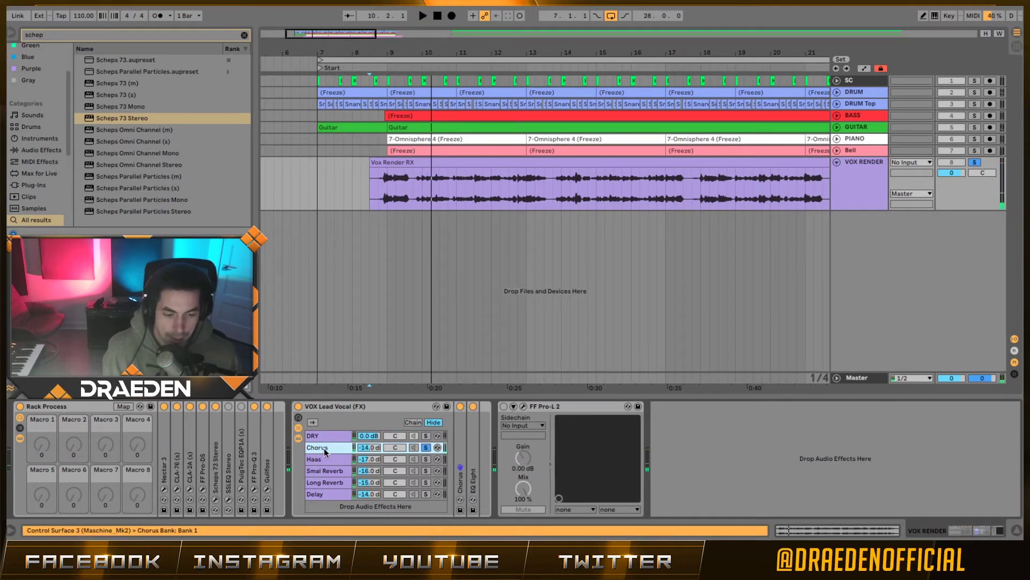
{"action": "double_click", "coordinate": [461, 433]}
{"action": "key", "text": "space"}
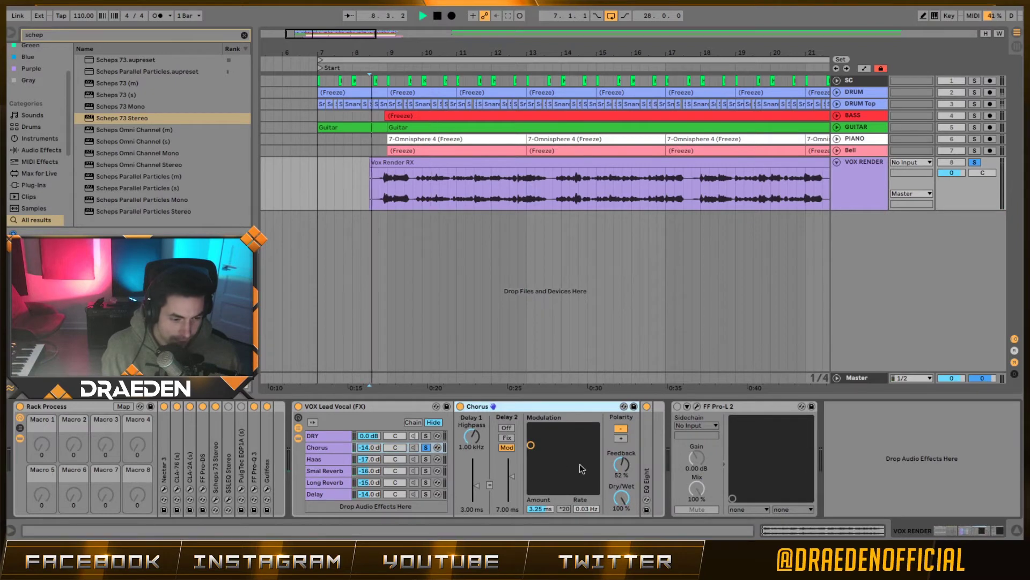
- Unfold the EQ Eight after the Chorus, bypass it to hear the difference, stop playback, and re-enable it
{"action": "double_click", "coordinate": [647, 433]}
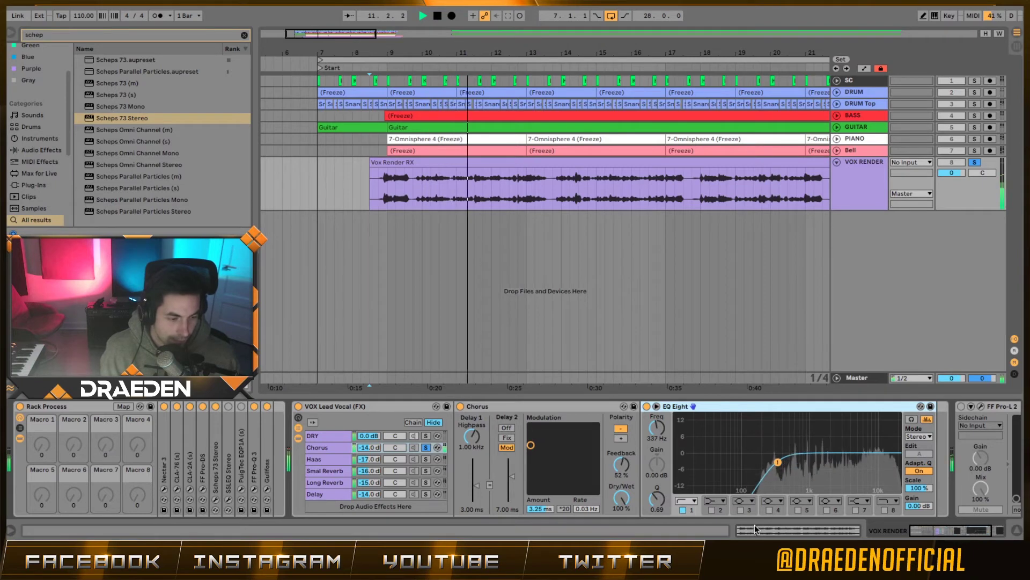
{"action": "left_click", "coordinate": [647, 406]}
{"action": "key", "text": "space"}
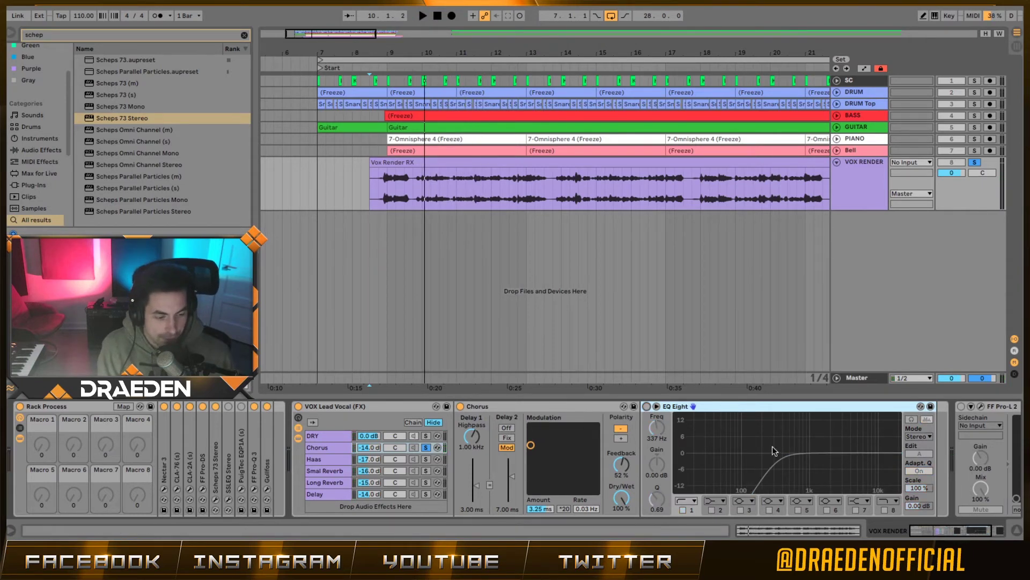
{"action": "left_click", "coordinate": [647, 406]}
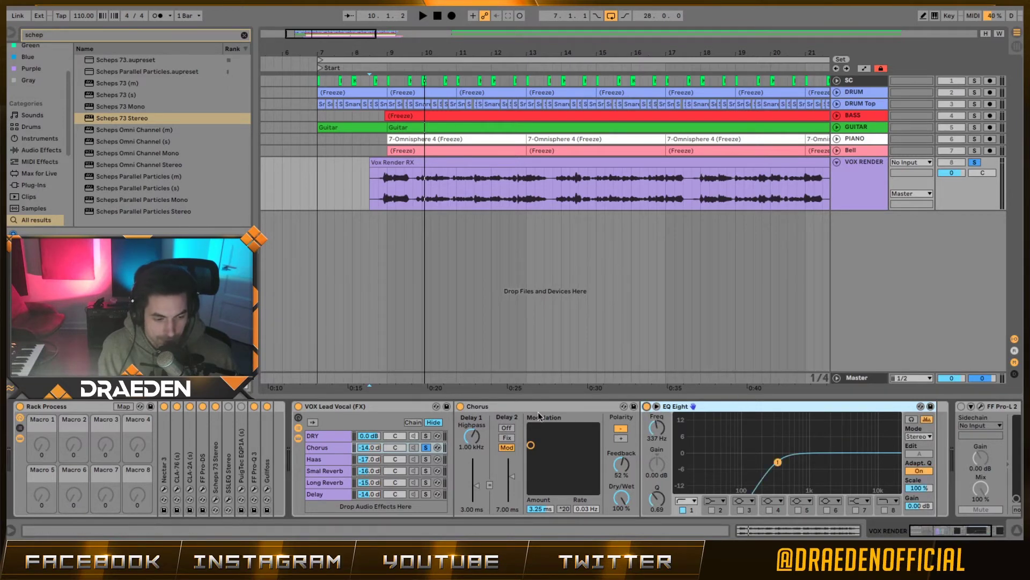
- Fold the Chorus device, solo DRY together with the Chorus chain, and switch the Chorus solo off and on during playback
{"action": "double_click", "coordinate": [524, 406]}
{"action": "left_click", "coordinate": [426, 435]}
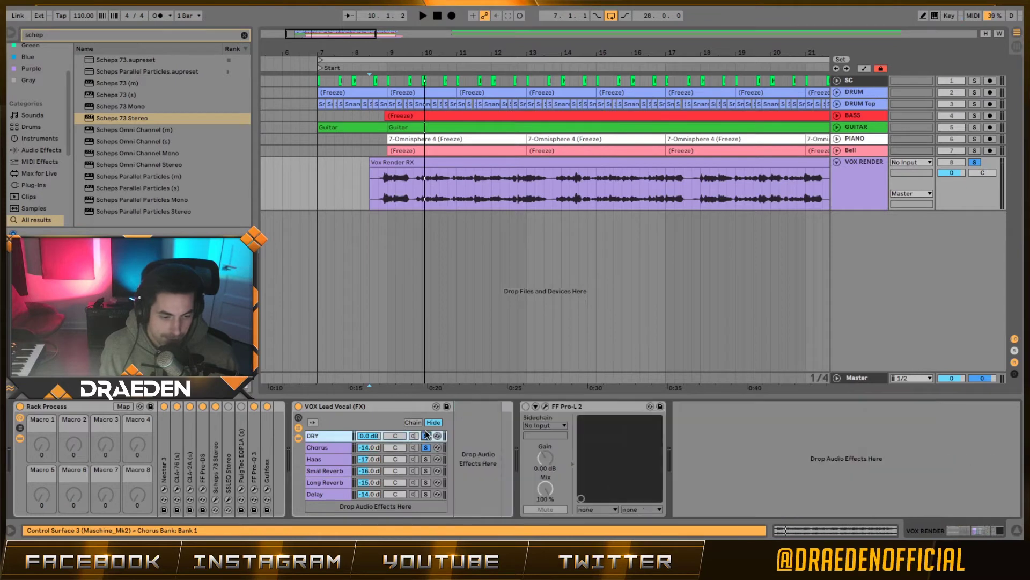
{"action": "key", "text": "space"}
{"action": "left_click", "coordinate": [336, 445]}
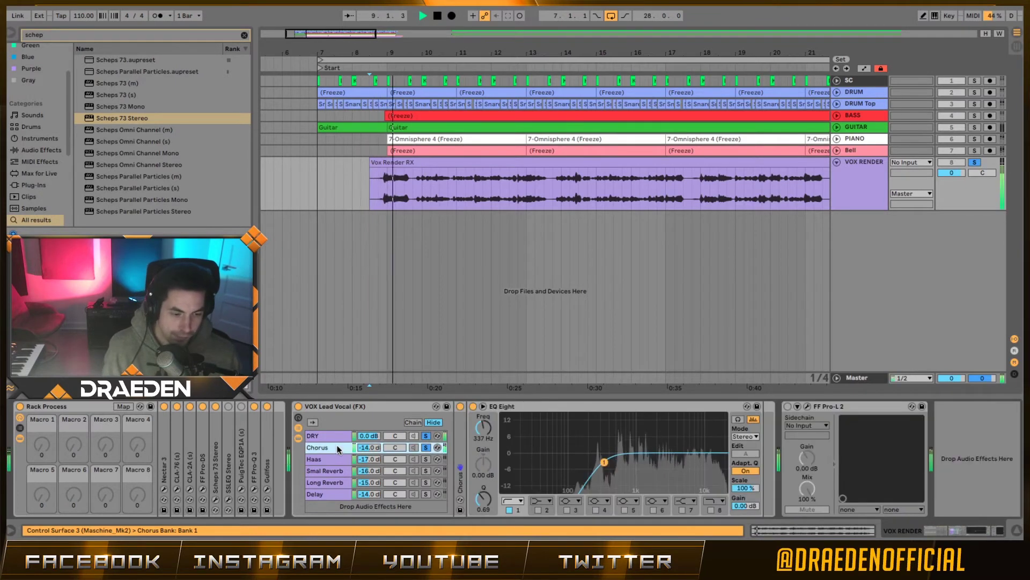
{"action": "left_click", "coordinate": [427, 448]}
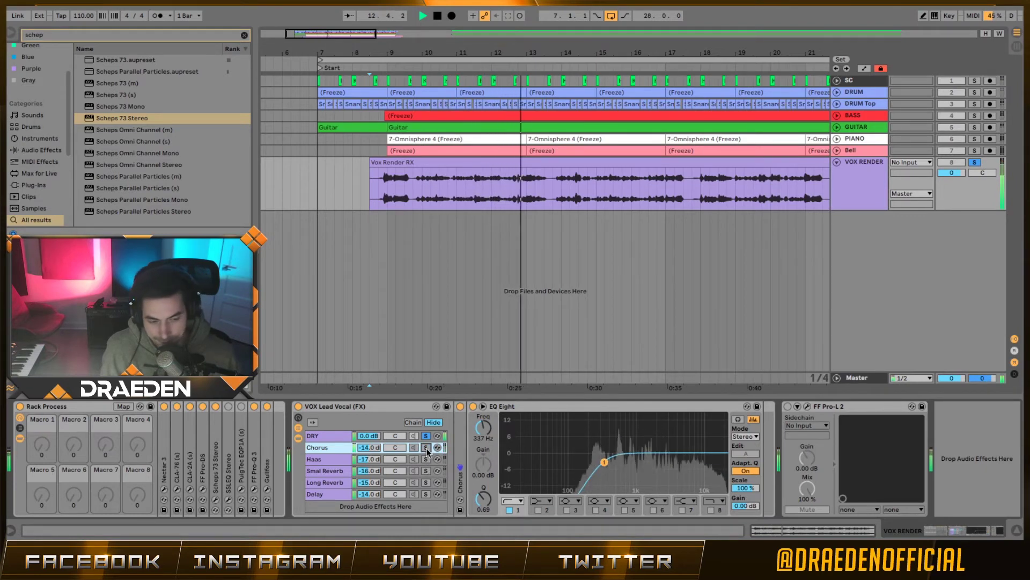
{"action": "left_click", "coordinate": [426, 447]}
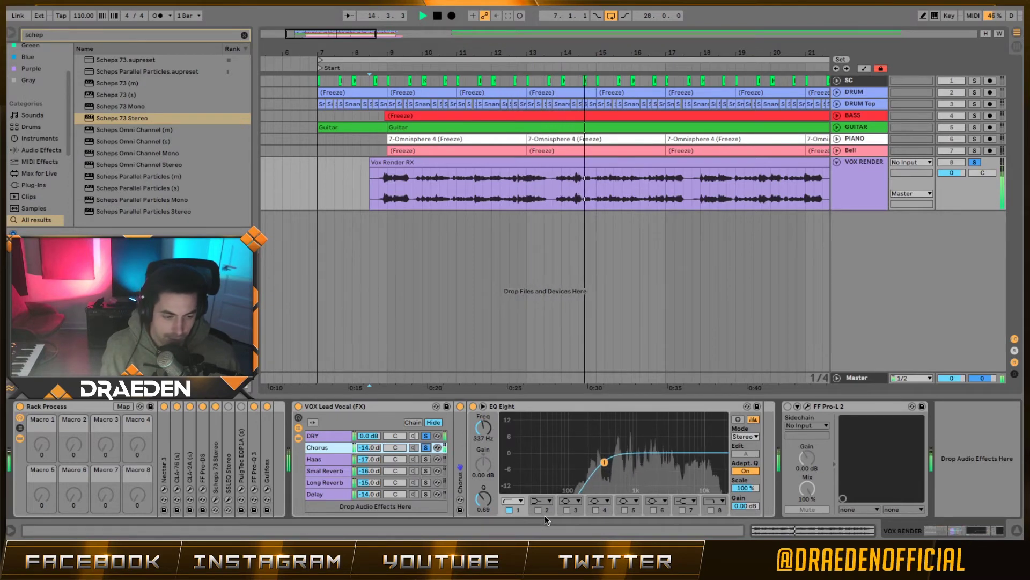
- Open the Ozone 7 Imager on the Master, dismiss its preset manager, and move its window clear of the VOX RENDER devices
{"action": "left_click", "coordinate": [864, 378]}
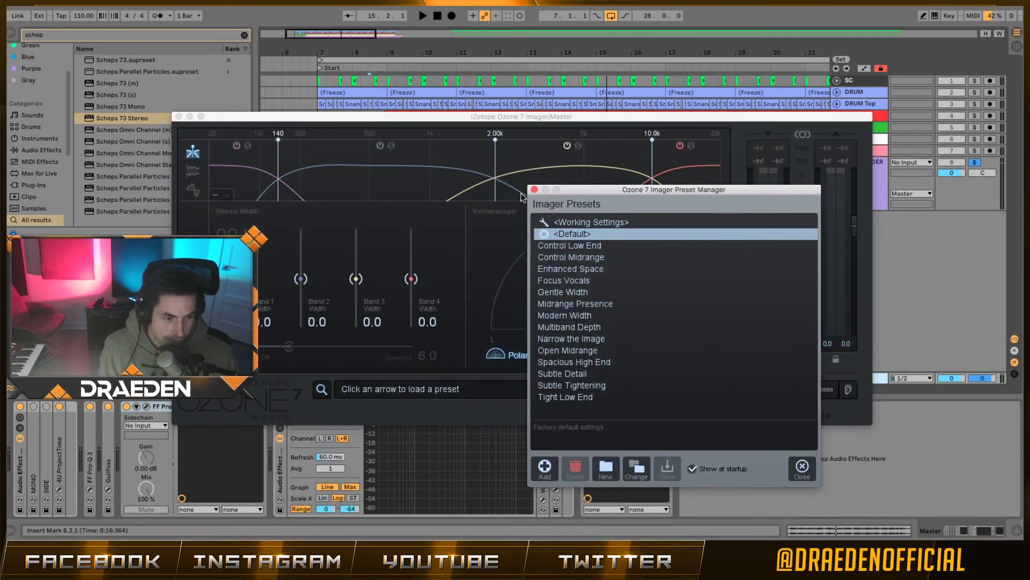
{"action": "left_click", "coordinate": [535, 190]}
{"action": "left_click_drag", "start_coordinate": [550, 114], "coordinate": [630, 53]}
{"action": "left_click", "coordinate": [856, 172]}
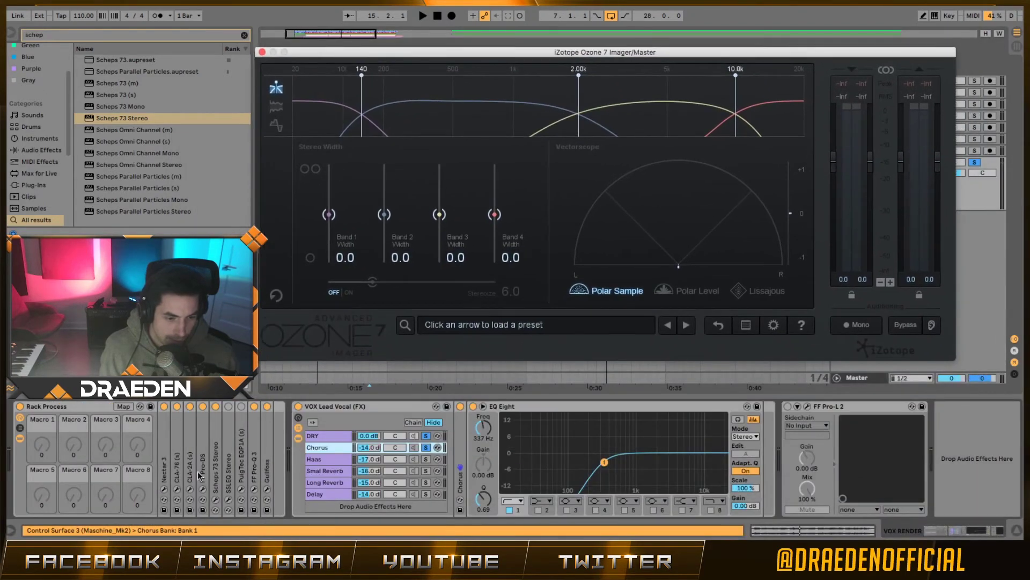
- Compare the vocal's stereo width in the Imager vectorscope, playing DRY alone and then DRY together with Chorus
{"action": "left_click", "coordinate": [426, 447]}
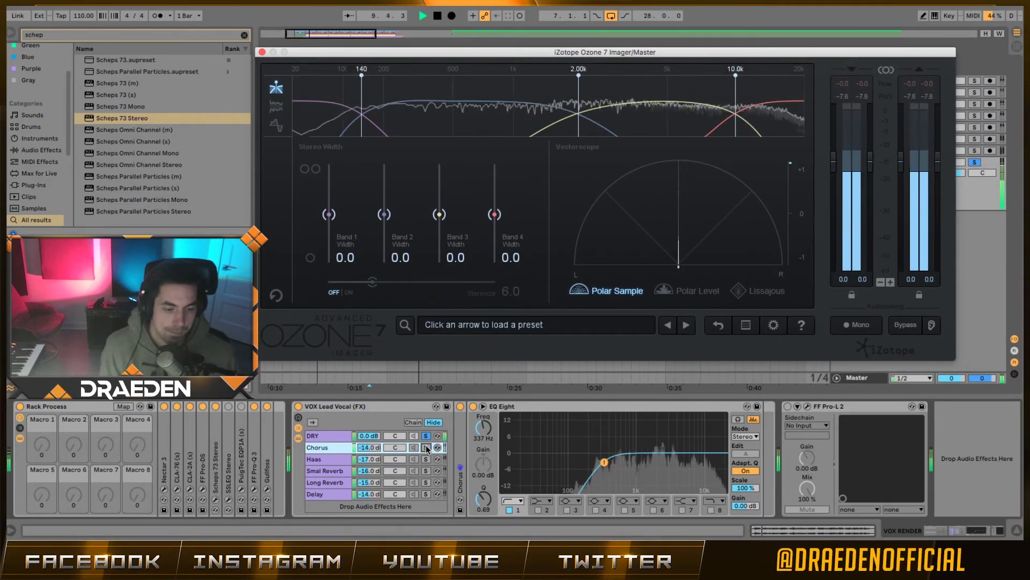
{"action": "key", "text": "space"}
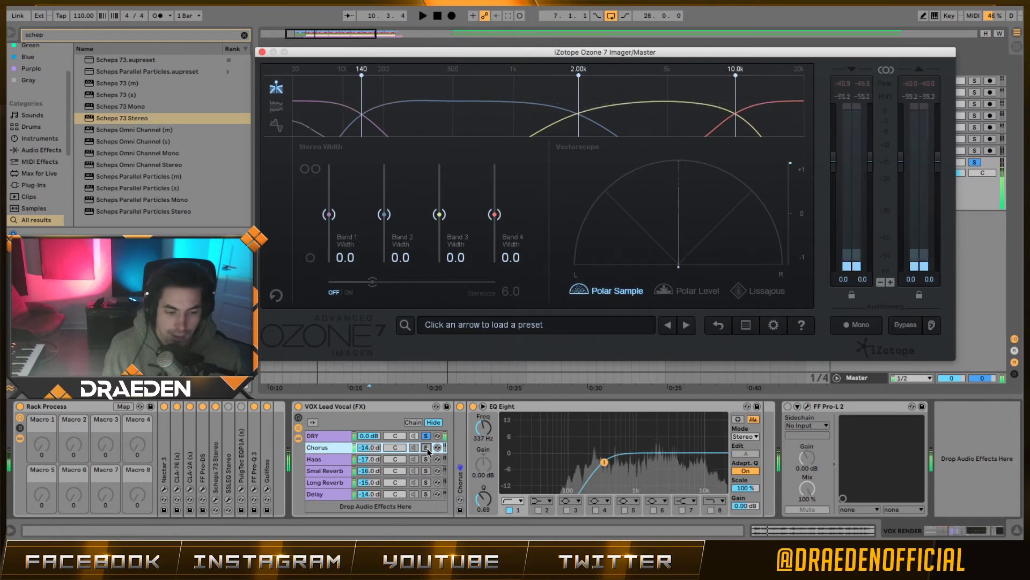
{"action": "left_click", "coordinate": [425, 447]}
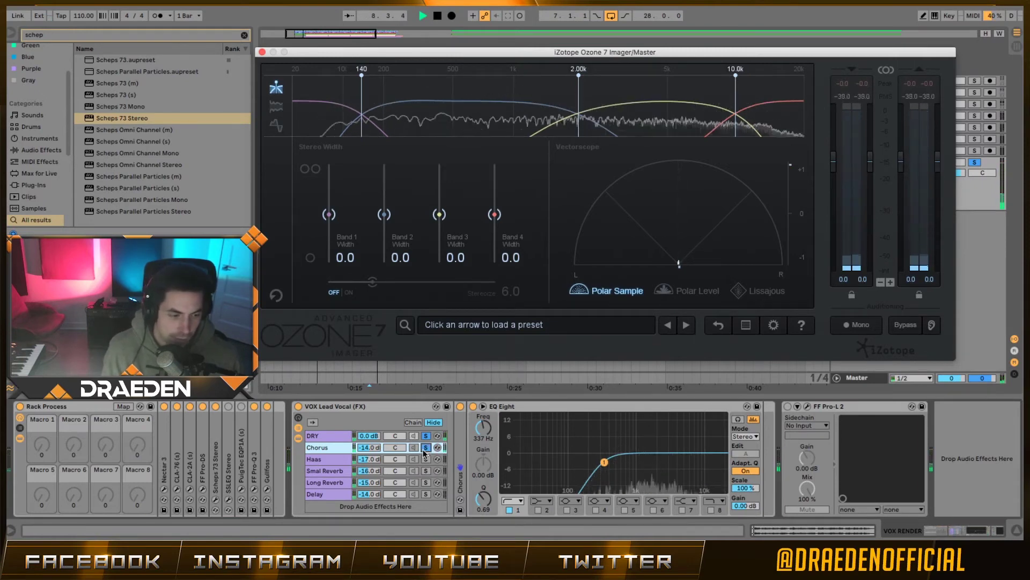
{"action": "key", "text": "space"}
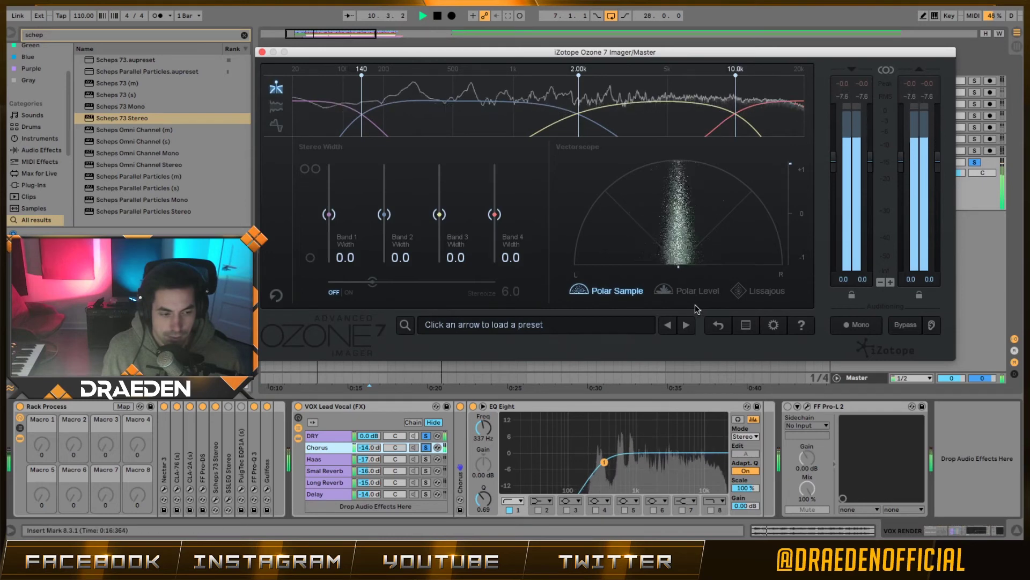
{"action": "key", "text": "space"}
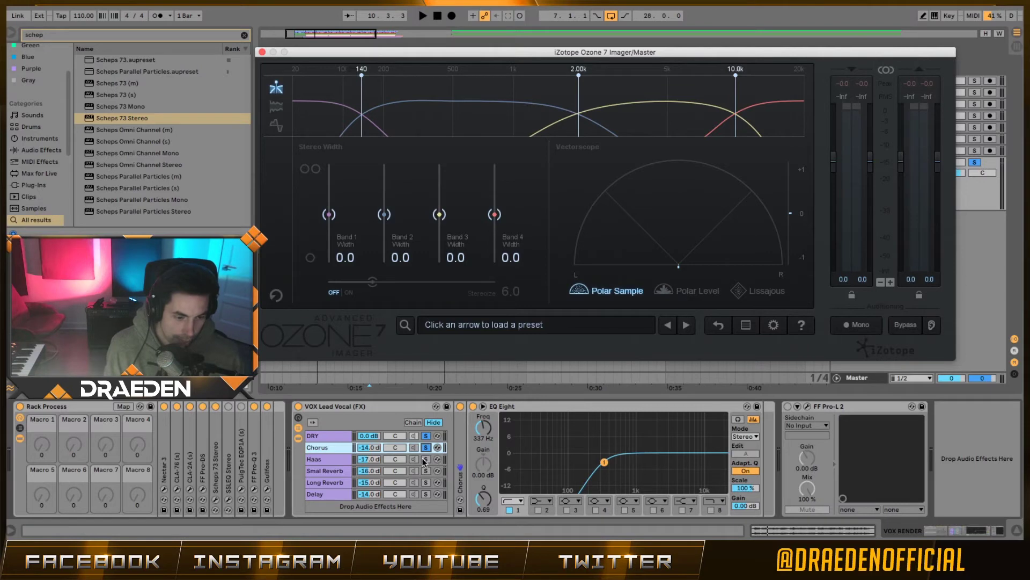
- Solo the Haas chain, play it briefly, and open its H-Delay window
{"action": "left_click", "coordinate": [422, 459]}
{"action": "key", "text": "space"}
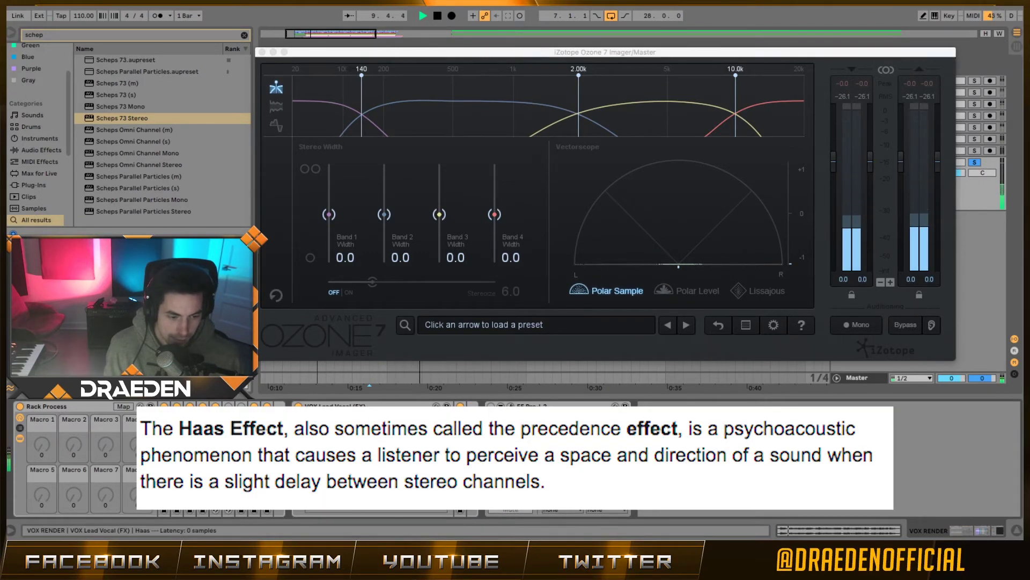
{"action": "key", "text": "super+alt+p"}
{"action": "key", "text": "space"}
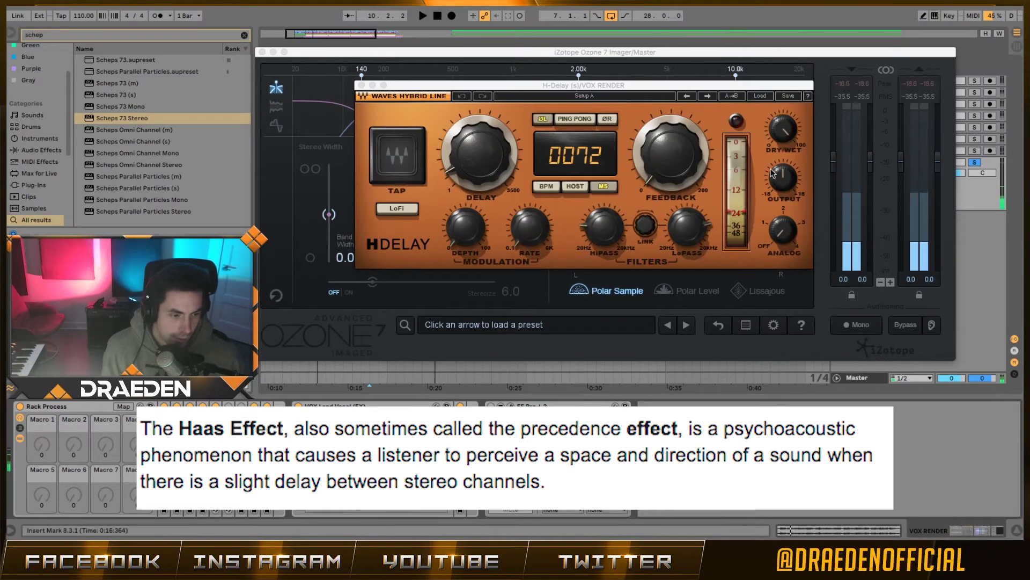
- Set the Haas chain's H-Delay time to 20 ms, close its window, and play the chain to check the Imager vectorscope
{"action": "left_click", "coordinate": [676, 150]}
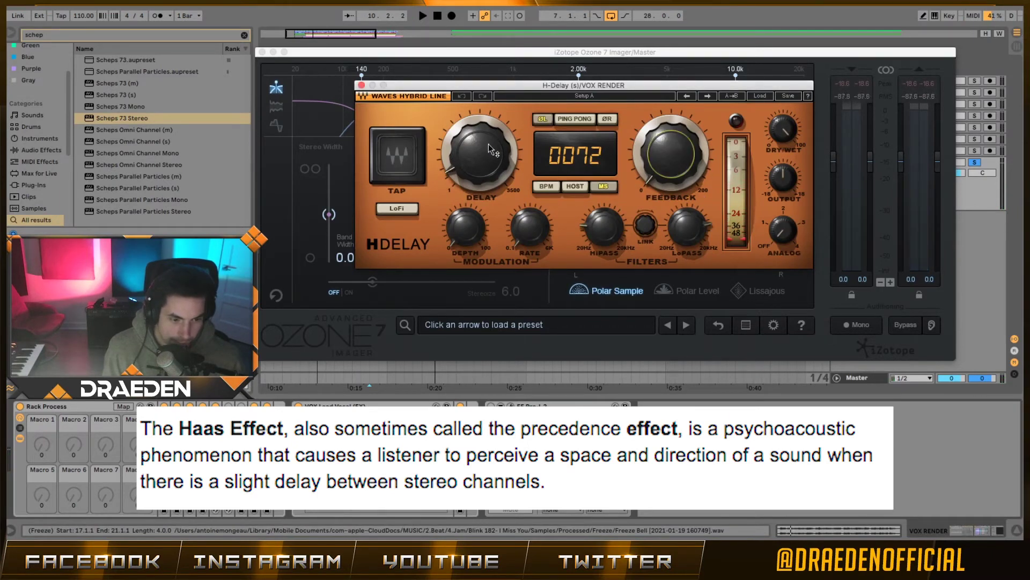
{"action": "left_click_drag", "start_coordinate": [490, 149], "coordinate": [490, 170]}
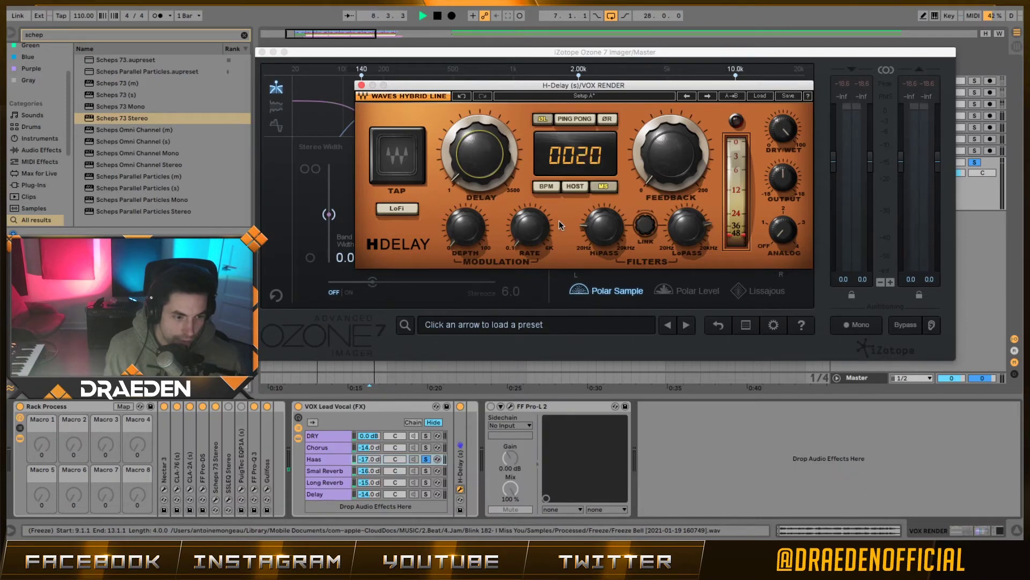
{"action": "key", "text": "space"}
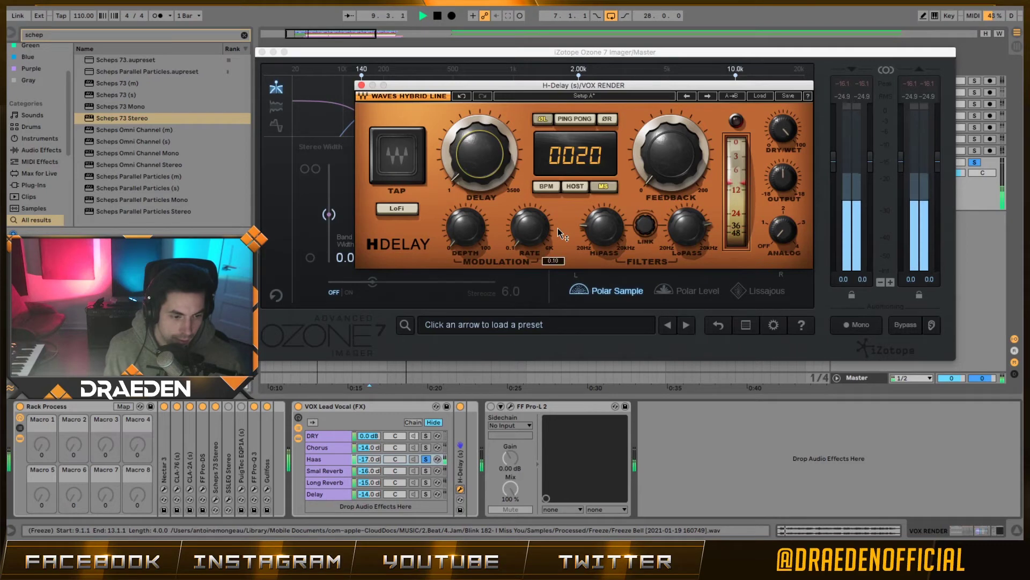
{"action": "key", "text": "space"}
{"action": "left_click", "coordinate": [406, 274]}
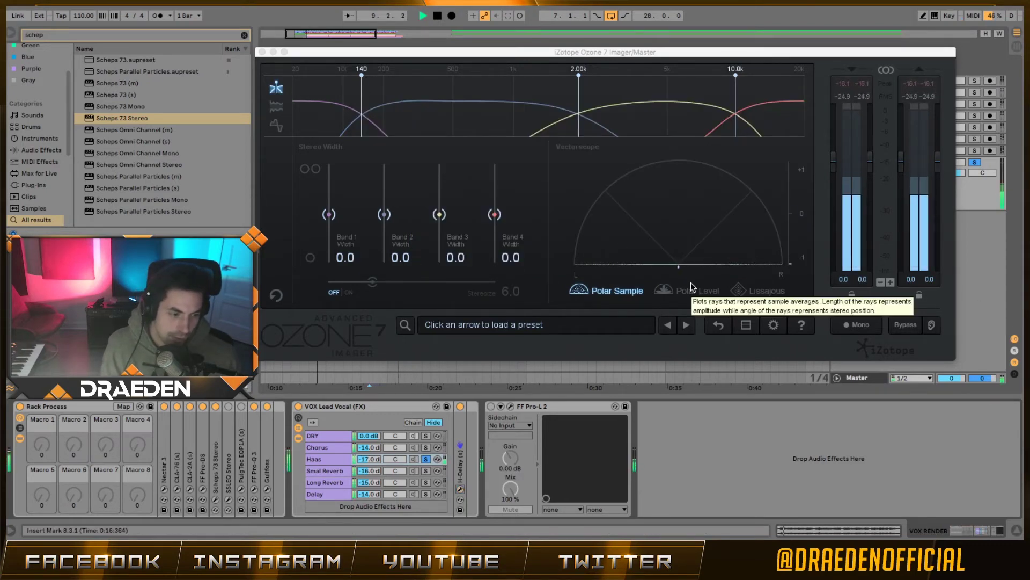
{"action": "key", "text": "space"}
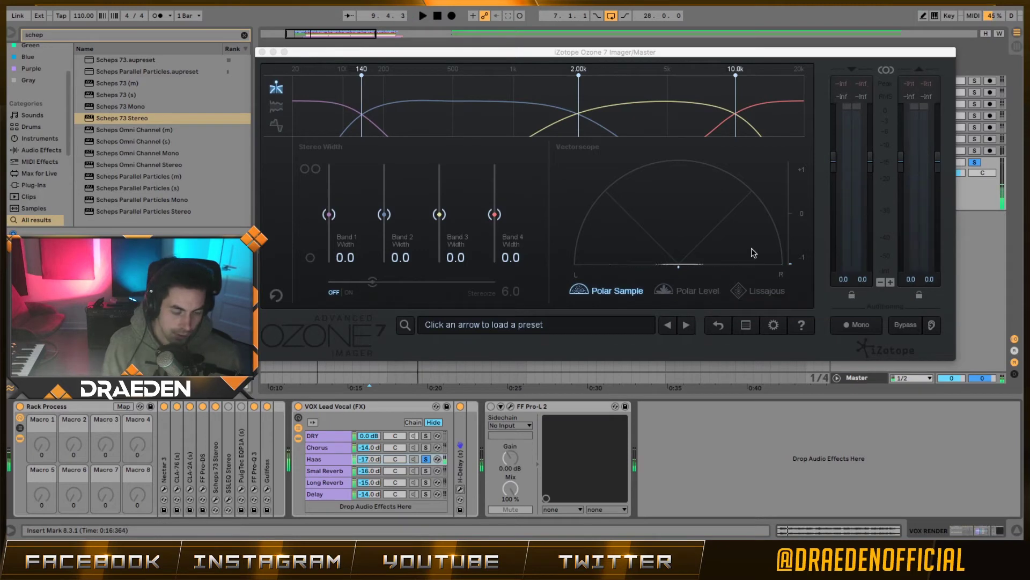
- Compare the vocal's stereo width in the Imager vectorscope, playing DRY with Haas and then DRY, Chorus and Haas together
{"action": "left_click", "coordinate": [425, 435]}
{"action": "key", "text": "space"}
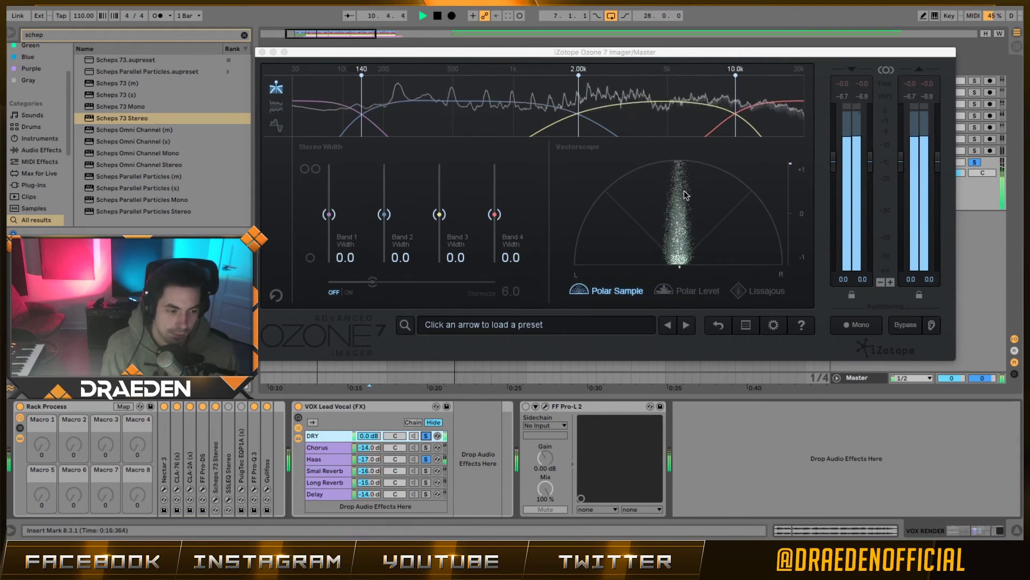
{"action": "key", "text": "space"}
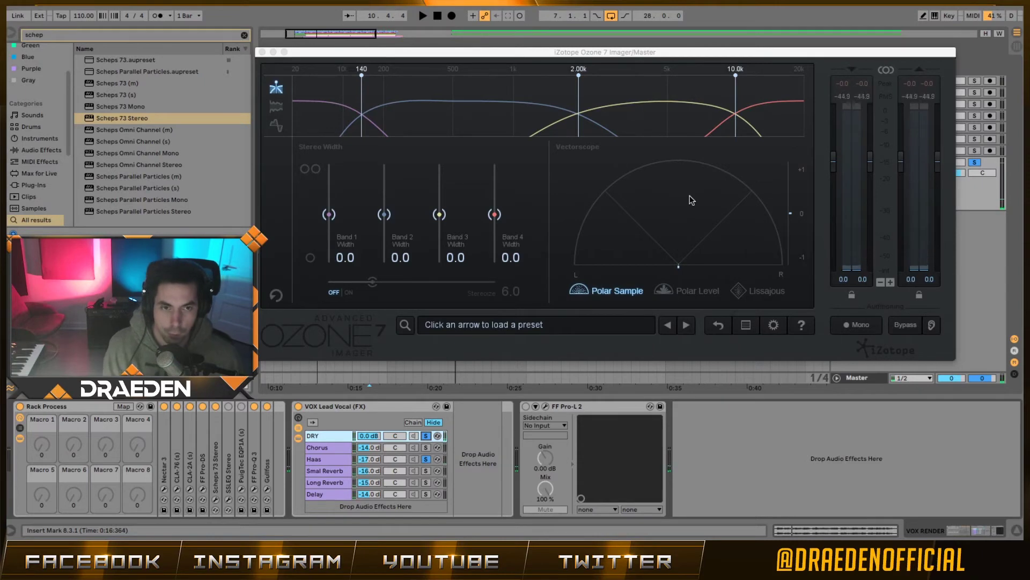
{"action": "left_click", "coordinate": [426, 447]}
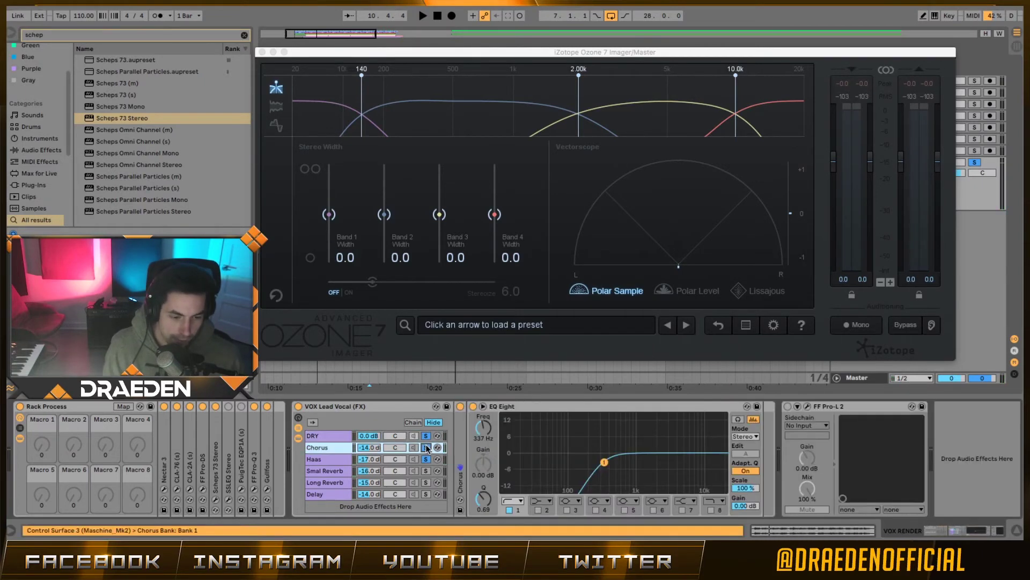
{"action": "key", "text": "space"}
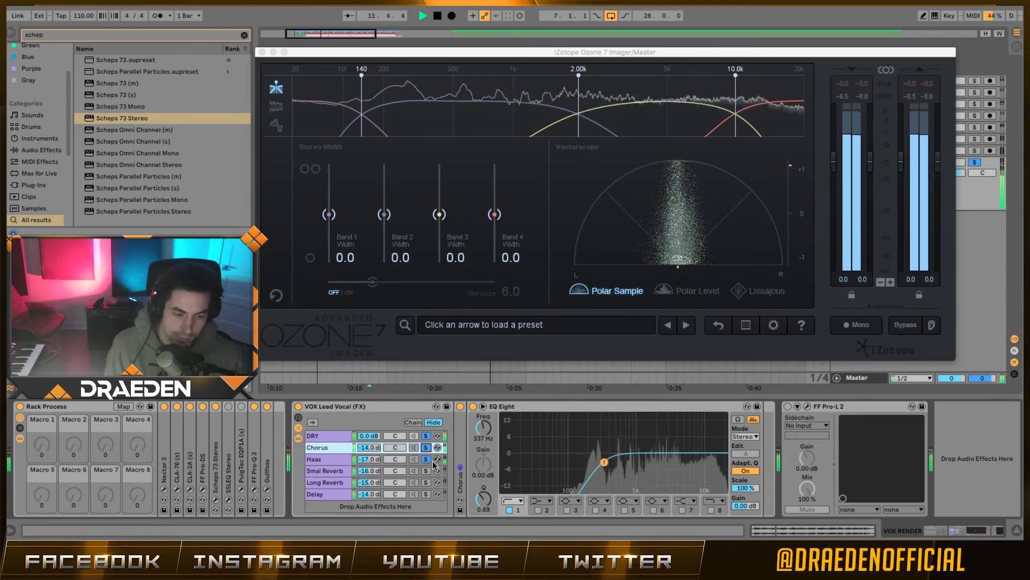
{"action": "key", "text": "space"}
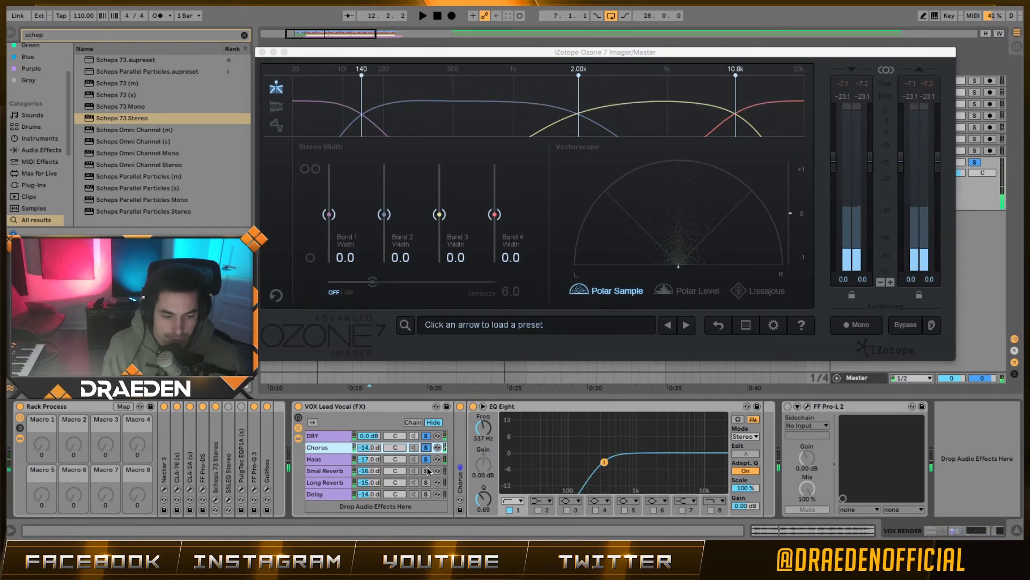
- Solo the Smal Reverb chain, play it briefly against the Imager vectorscope, and open its ValhallaRoom window
{"action": "left_click", "coordinate": [426, 471]}
{"action": "key", "text": "space"}
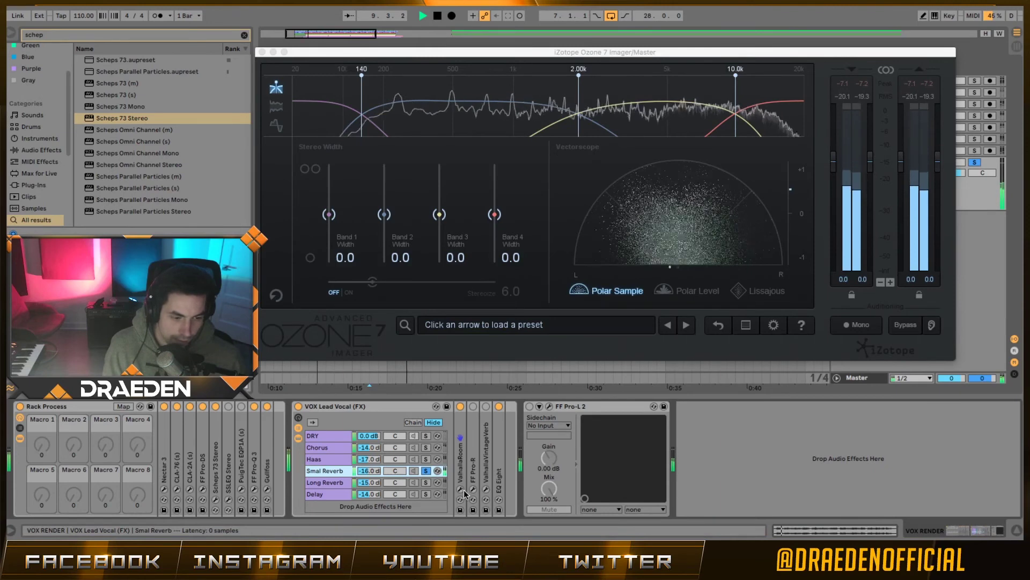
{"action": "key", "text": "space"}
{"action": "left_click", "coordinate": [459, 488]}
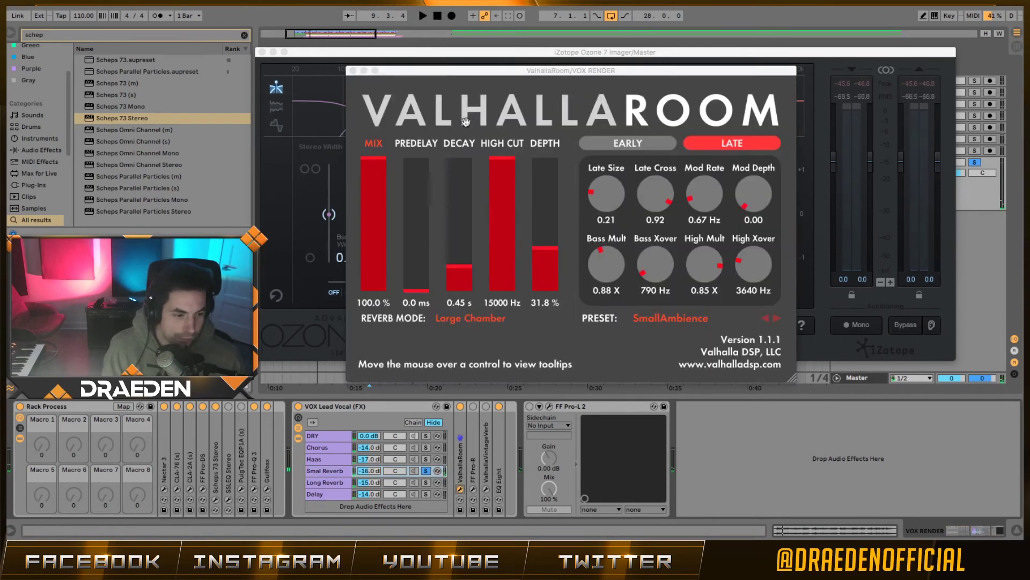
- Unfold the Smal Reverb chain's EQ Eight and look at ValhallaRoom's preset list without changing the preset
{"action": "double_click", "coordinate": [501, 439]}
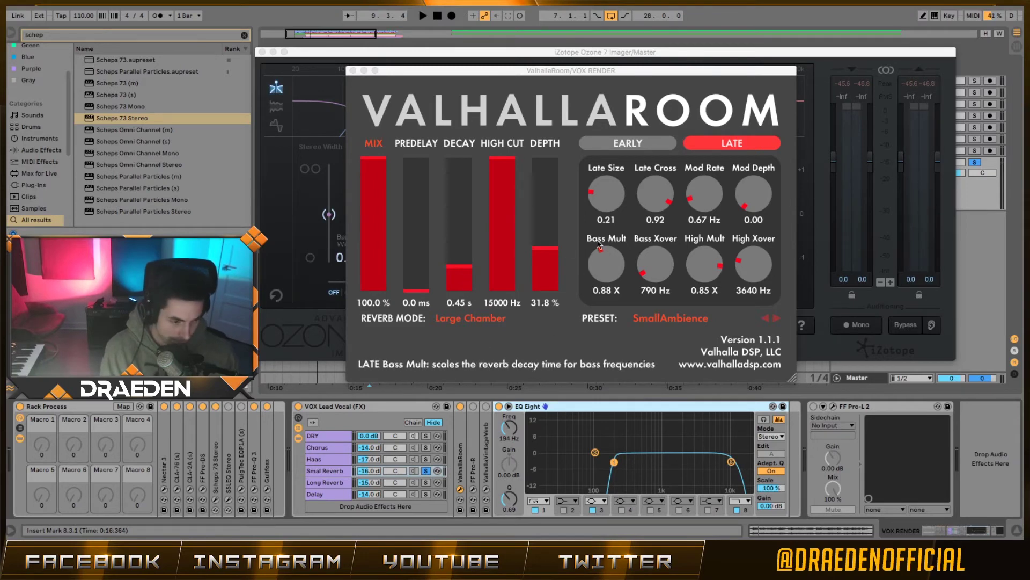
{"action": "left_click", "coordinate": [679, 317]}
{"action": "left_click", "coordinate": [586, 339]}
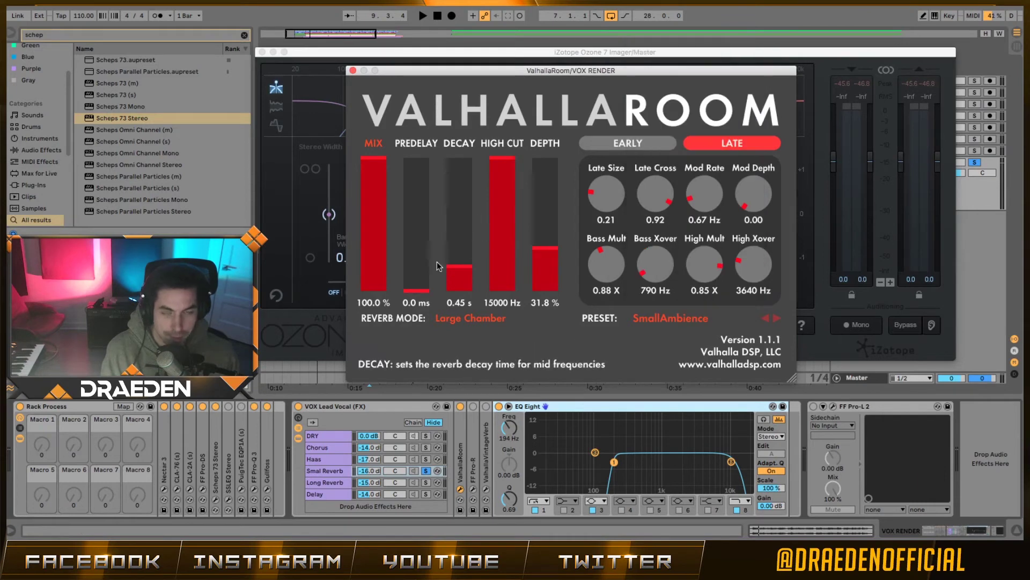
- Play the Smal Reverb chain together with DRY and raise the ValhallaRoom decay to 0.71 s
{"action": "key", "text": "space"}
{"action": "left_click", "coordinate": [426, 435]}
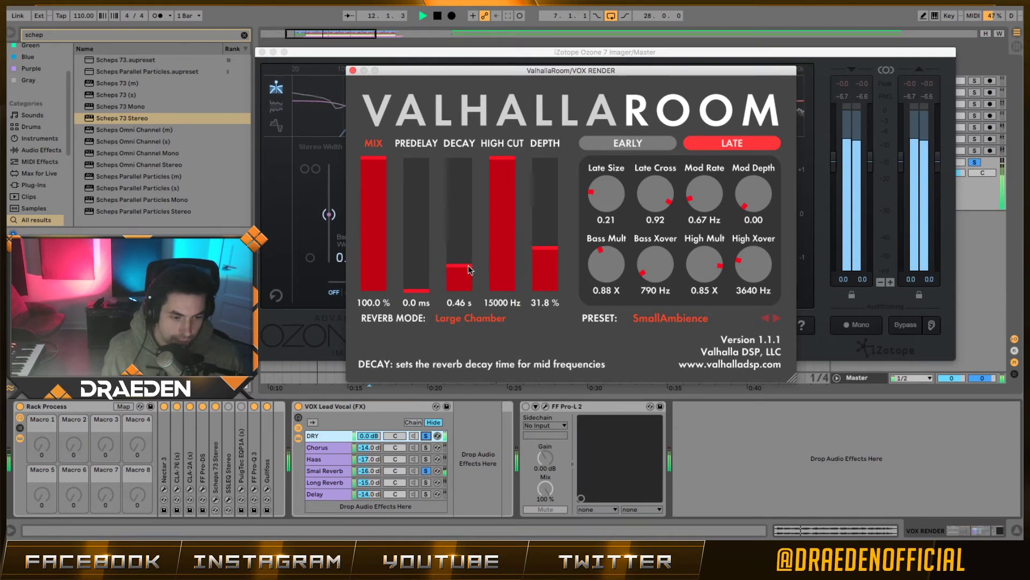
{"action": "left_click_drag", "start_coordinate": [466, 283], "coordinate": [470, 266]}
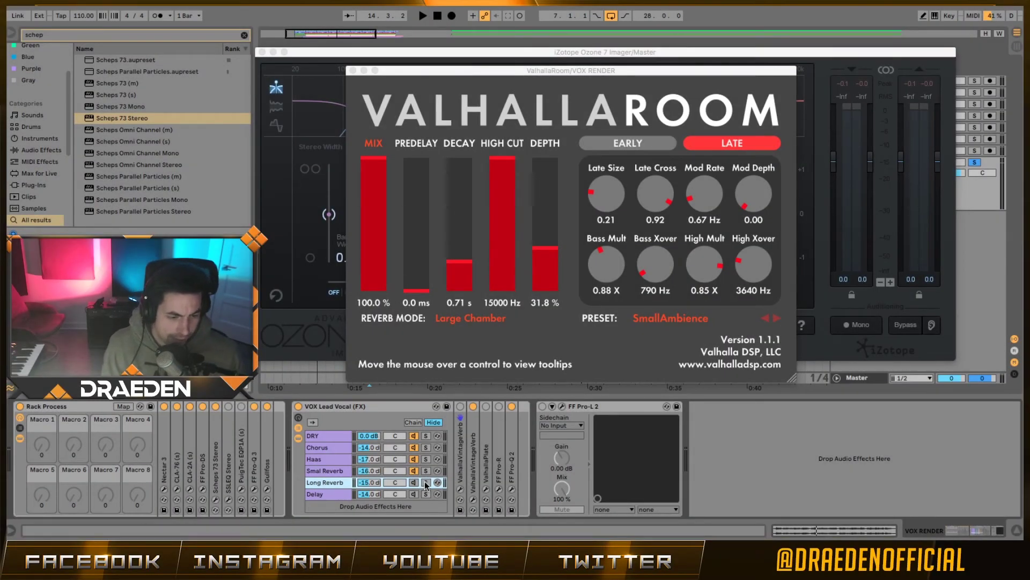
- Solo the Long Reverb chain and play it briefly
{"action": "left_click", "coordinate": [426, 483]}
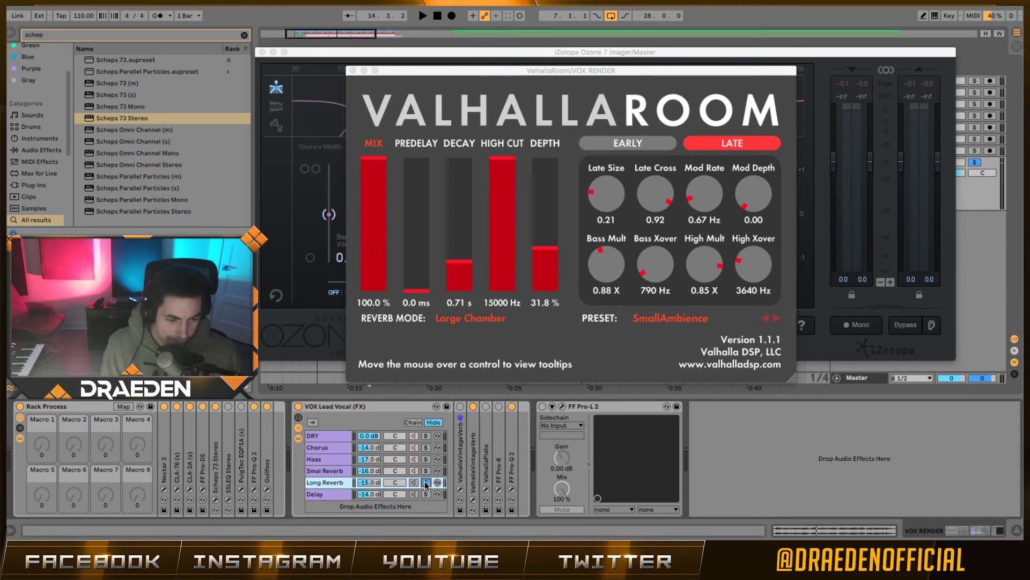
{"action": "key", "text": "space"}
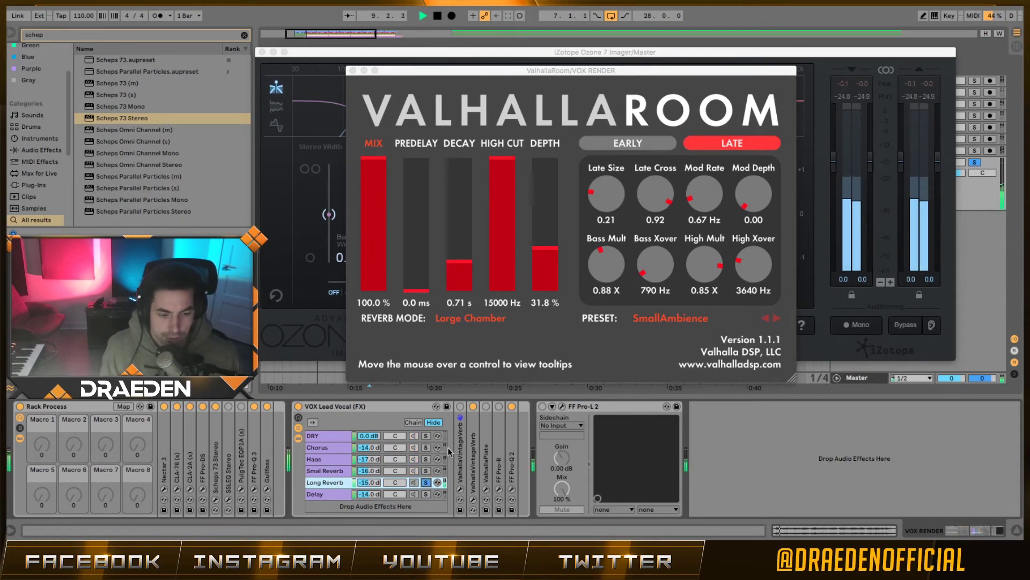
{"action": "key", "text": "space"}
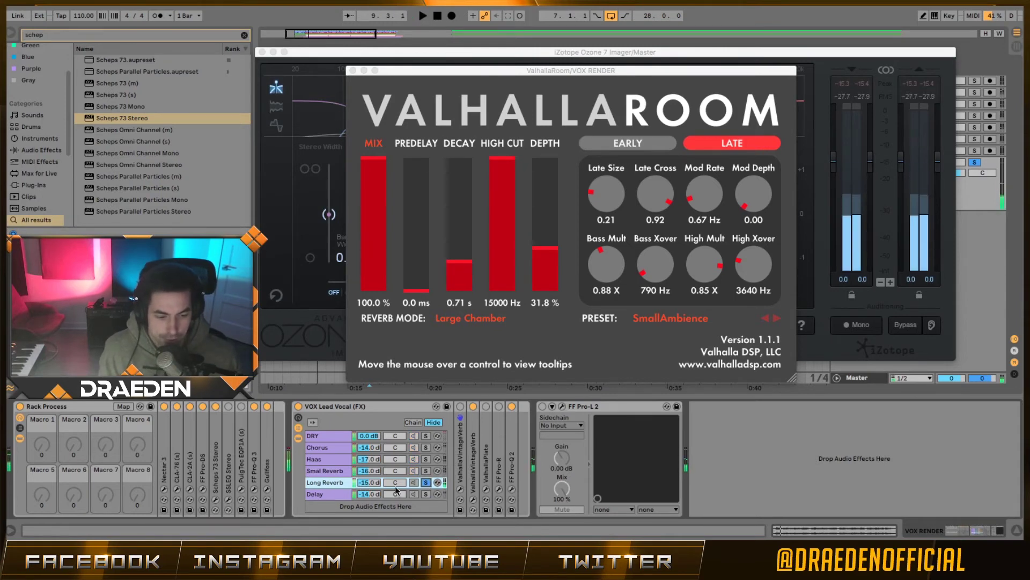
- Examine the Long Reverb chain's active ValhallaVintageVerb settings, preset and mode lists, and the FF Pro-R alternative, closing their windows
{"action": "left_click", "coordinate": [473, 499]}
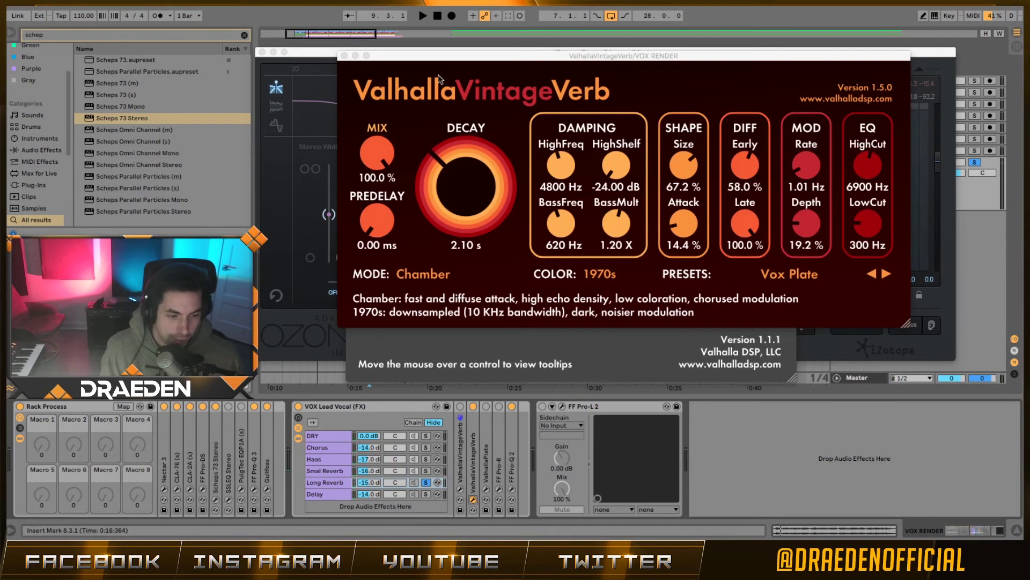
{"action": "left_click", "coordinate": [778, 275]}
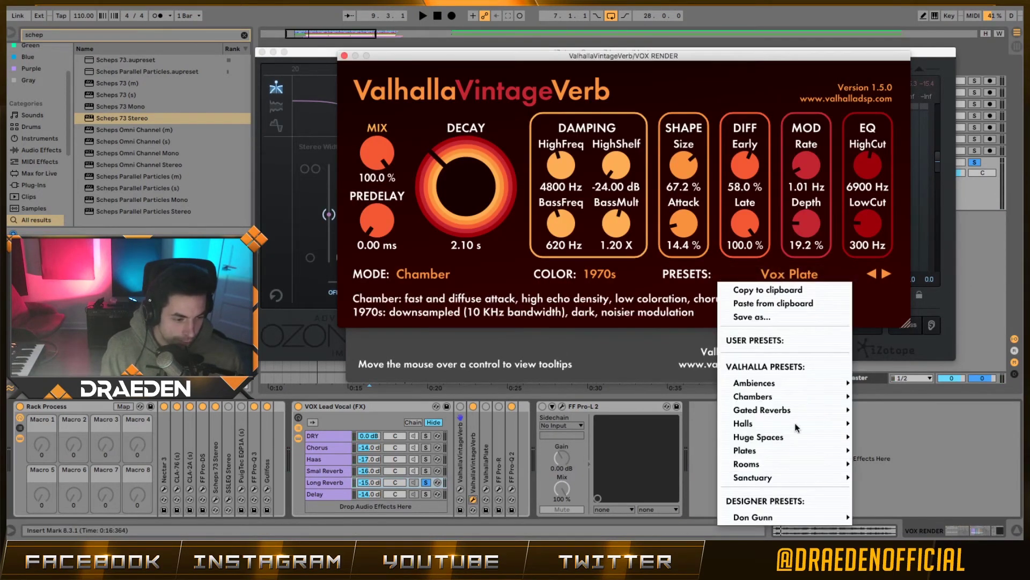
{"action": "left_click", "coordinate": [421, 273]}
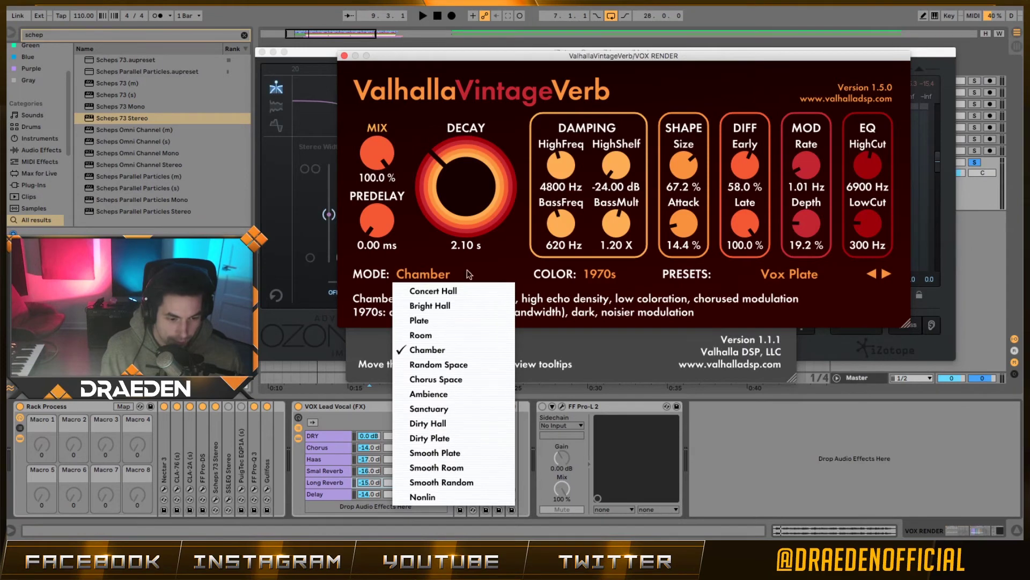
{"action": "left_click", "coordinate": [576, 297]}
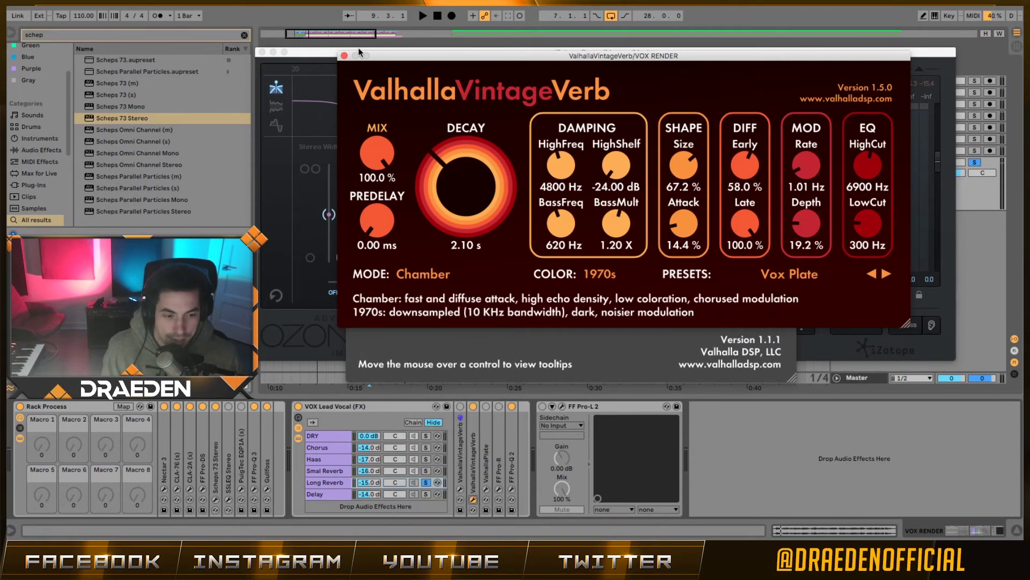
{"action": "left_click", "coordinate": [345, 55]}
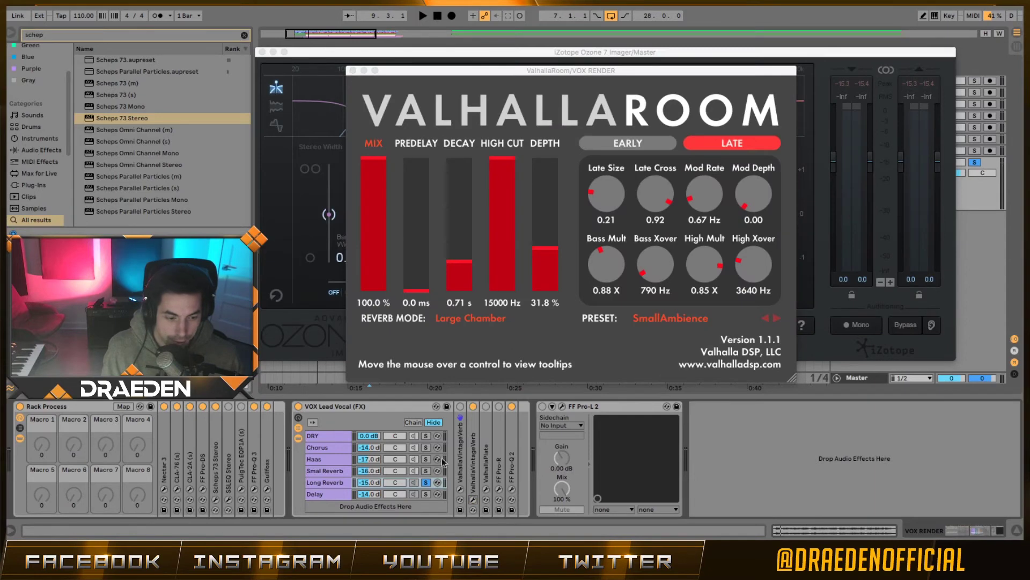
{"action": "left_click", "coordinate": [460, 489]}
{"action": "left_click", "coordinate": [499, 489]}
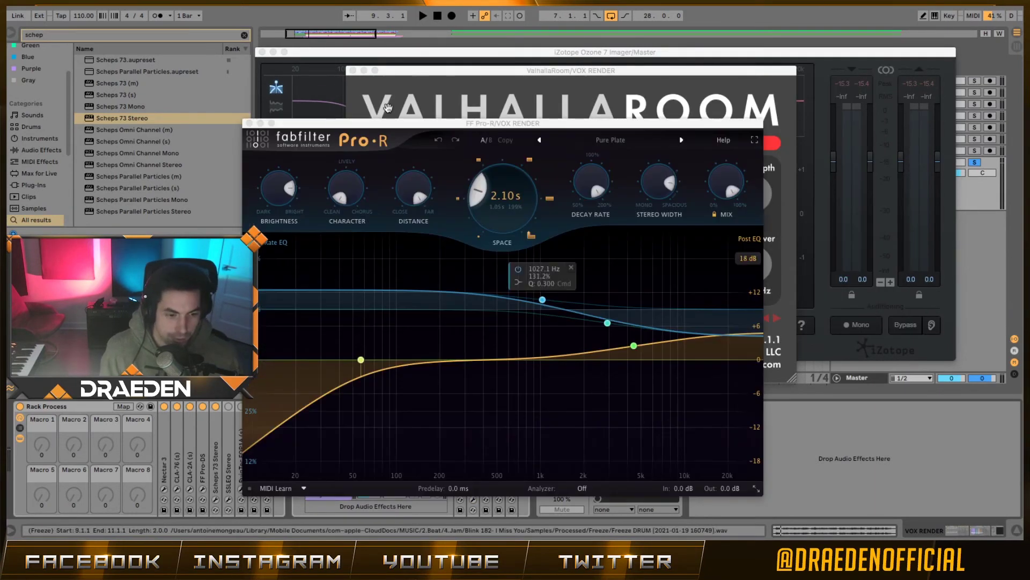
{"action": "left_click", "coordinate": [248, 124]}
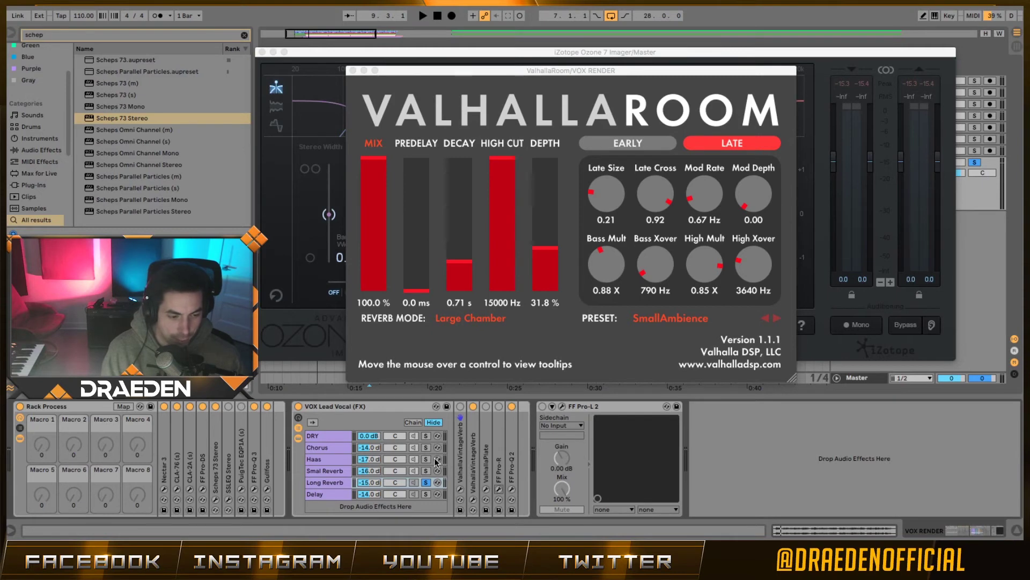
- Lower the low cut in the Long Reverb chain's Pro-Q 2 to about 346 Hz during playback, check the high cut, and close the EQ
{"action": "left_click", "coordinate": [511, 489]}
{"action": "key", "text": "space"}
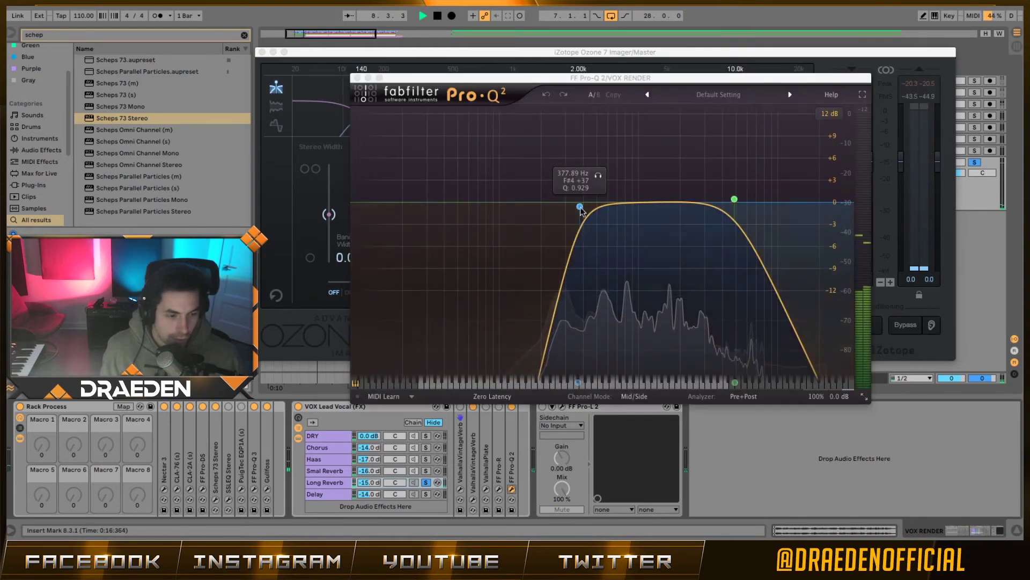
{"action": "left_click_drag", "start_coordinate": [587, 205], "coordinate": [578, 204]}
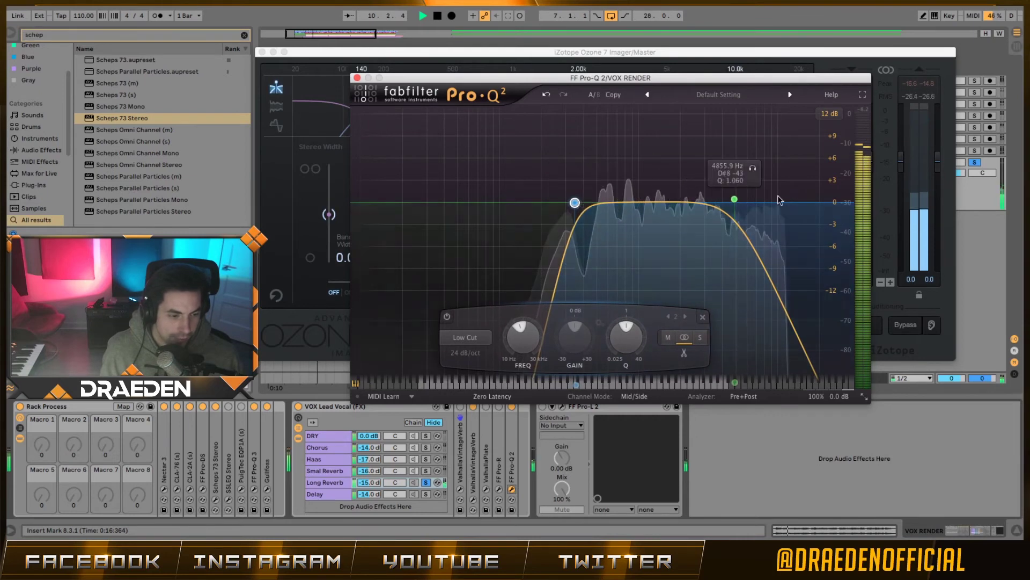
{"action": "left_click", "coordinate": [736, 200]}
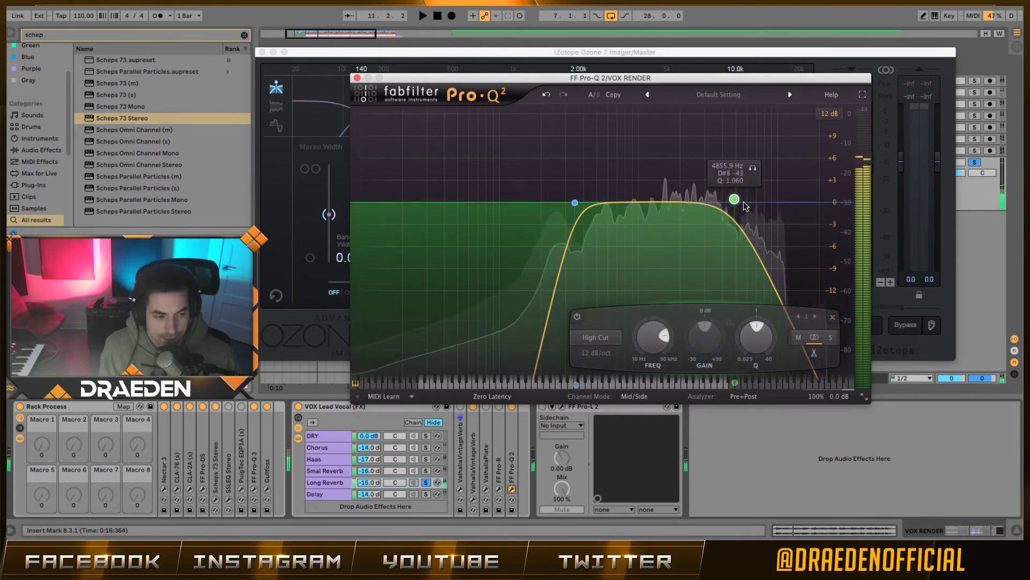
{"action": "key", "text": "space"}
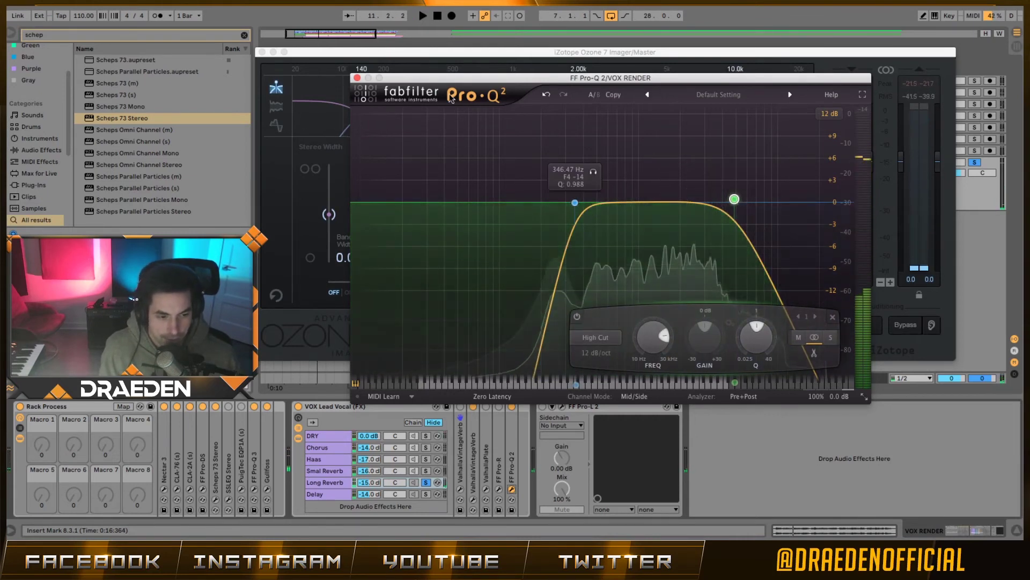
{"action": "left_click", "coordinate": [357, 78]}
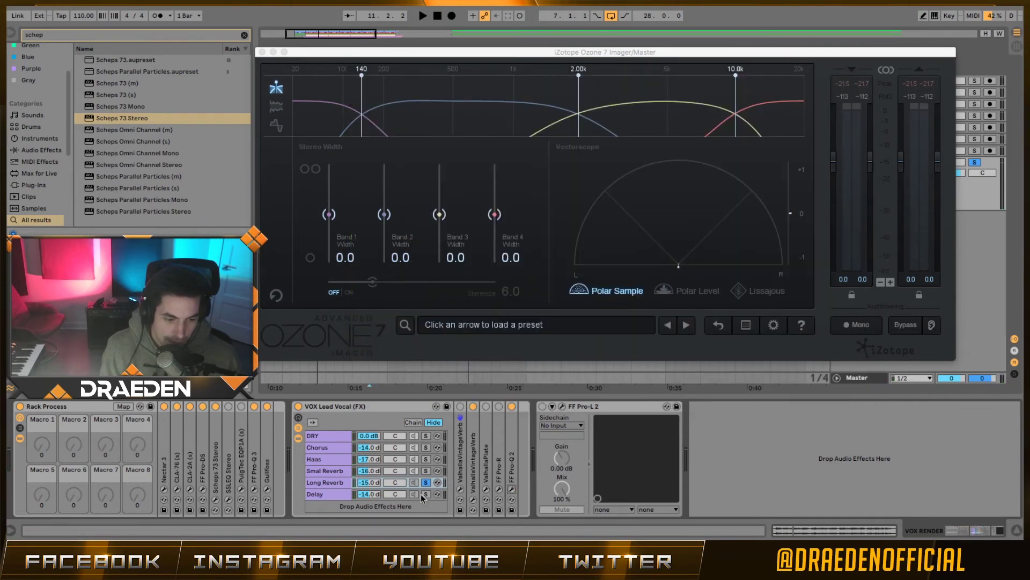
- Solo and play the Delay chain, and view its Replika delay and Pro-Q 2 settings
{"action": "left_click", "coordinate": [425, 494]}
{"action": "key", "text": "space"}
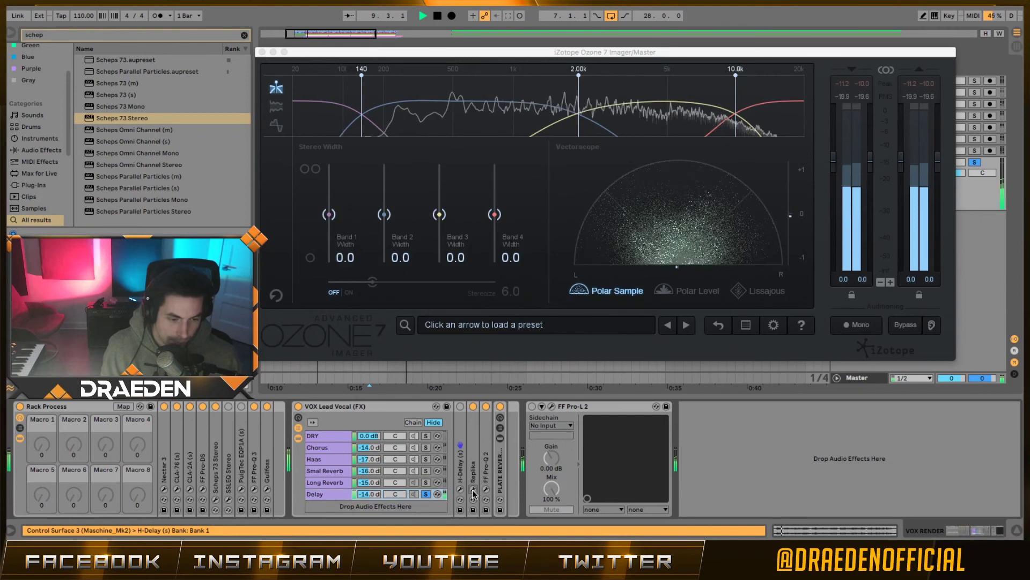
{"action": "left_click", "coordinate": [473, 489]}
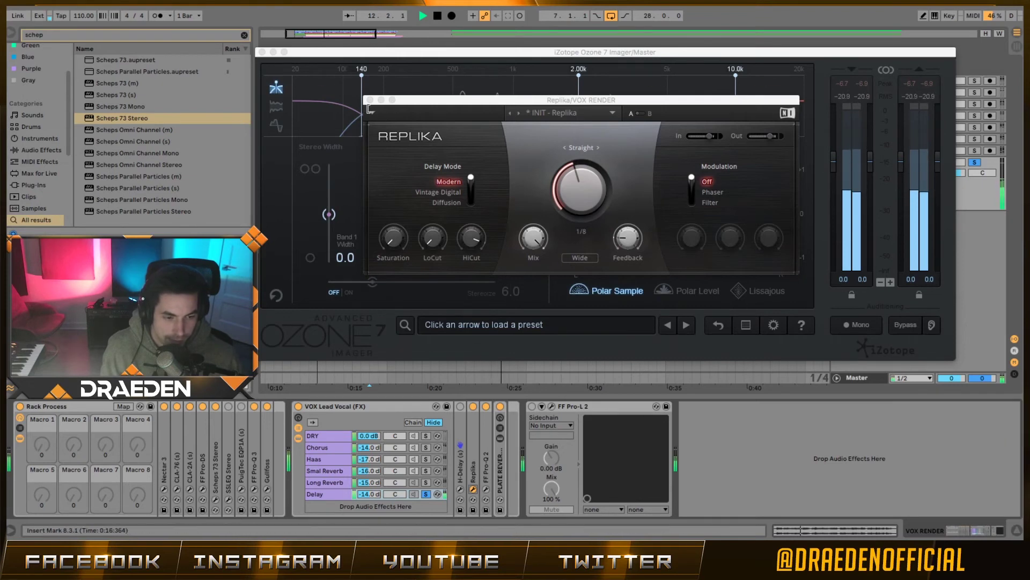
{"action": "left_click", "coordinate": [473, 489]}
{"action": "key", "text": "space"}
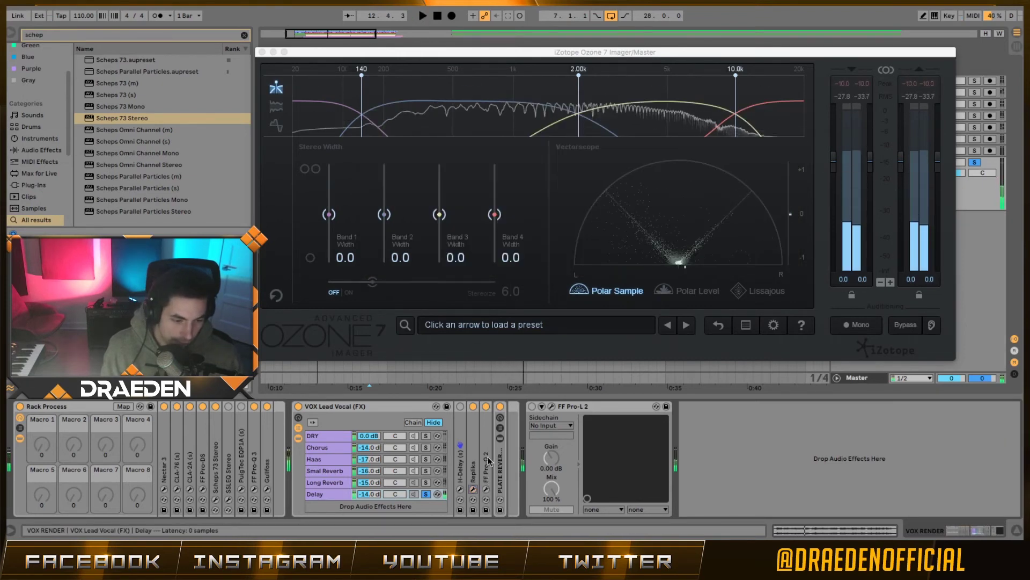
{"action": "left_click", "coordinate": [486, 489]}
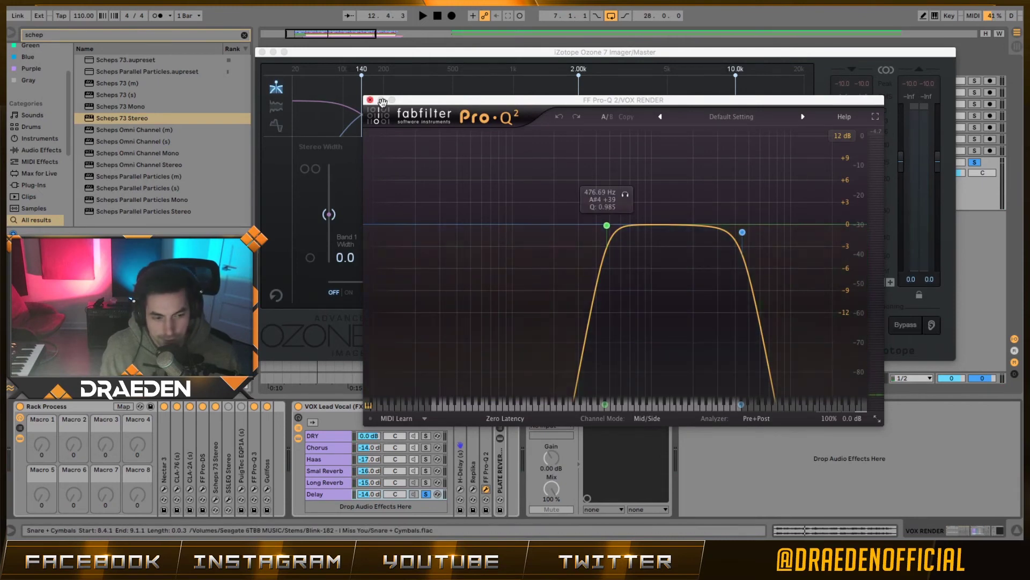
- Unfold the Delay chain's PLATE REVERB rack, remove it and the H-Delay from the chain, and play the chain
{"action": "left_click", "coordinate": [503, 453]}
{"action": "double_click", "coordinate": [503, 454]}
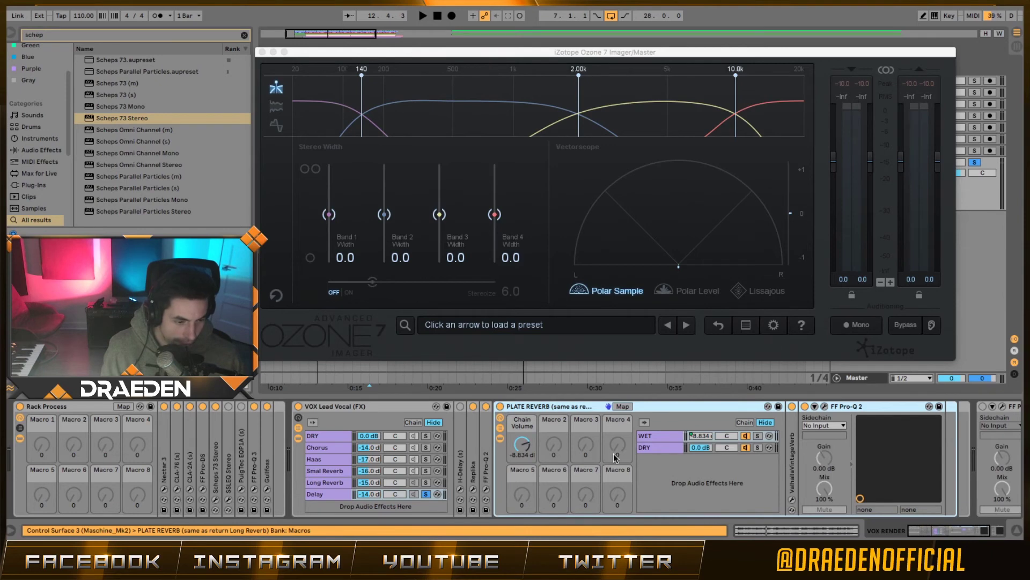
{"action": "left_click", "coordinate": [443, 468]}
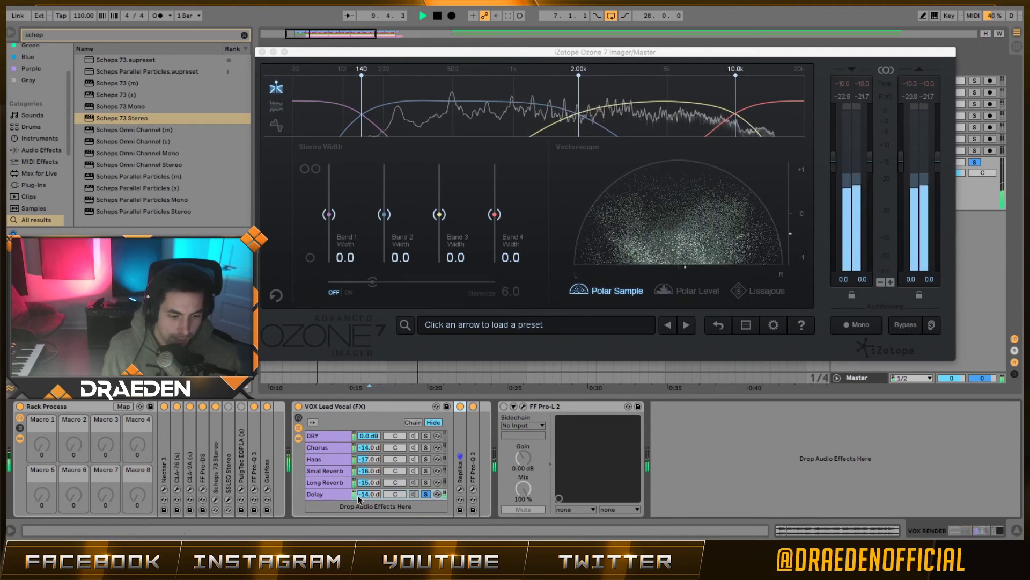
{"action": "key", "text": "space"}
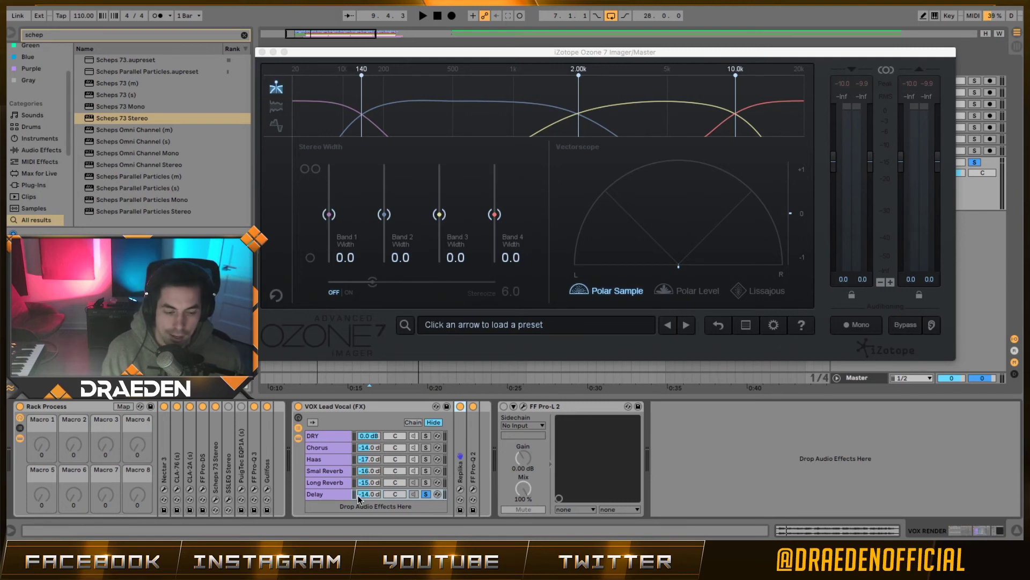
- Remove the first ValhallaVintageVerb, the ValhallaPlate and the FF Pro-R from the Long Reverb chain
{"action": "left_click", "coordinate": [379, 482]}
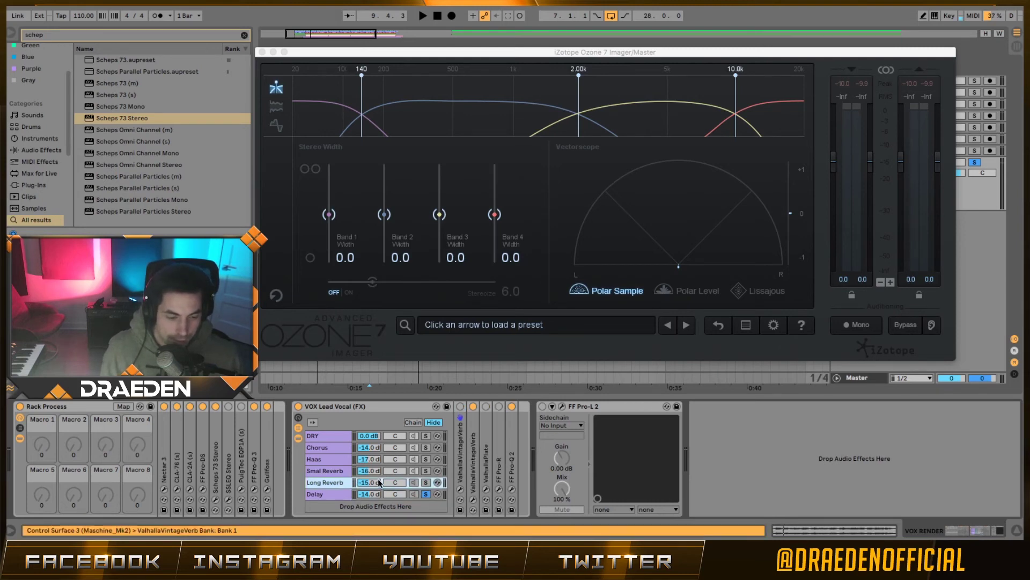
{"action": "left_click", "coordinate": [459, 450]}
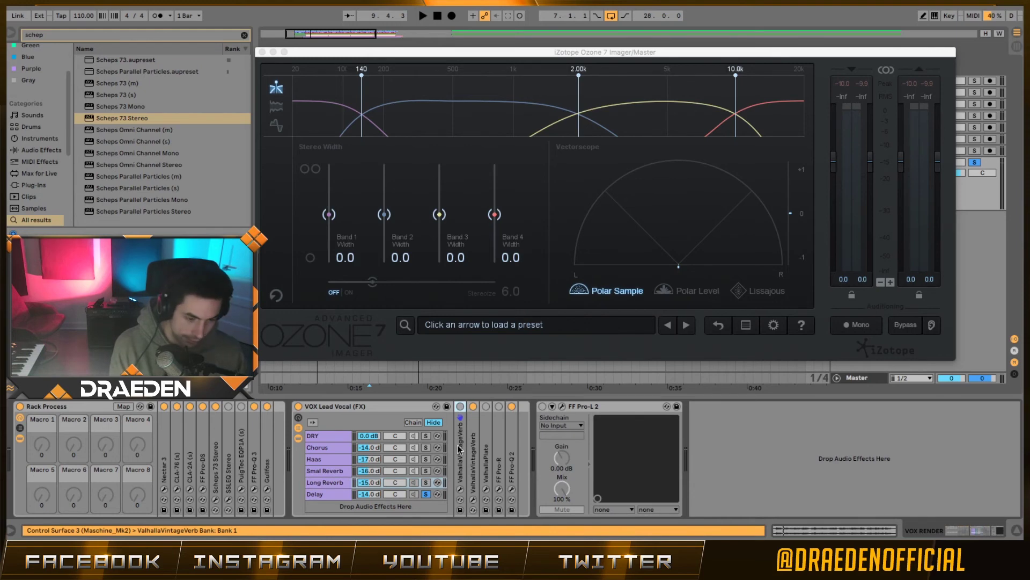
{"action": "key", "text": "Delete"}
{"action": "left_click", "coordinate": [477, 448]}
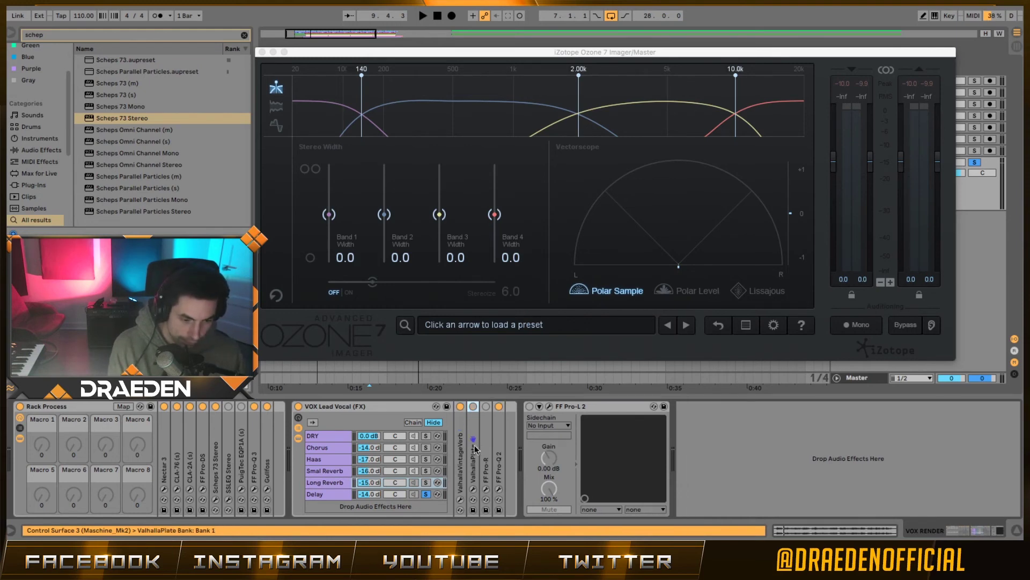
{"action": "key", "text": "Delete"}
{"action": "key", "text": "Delete"}
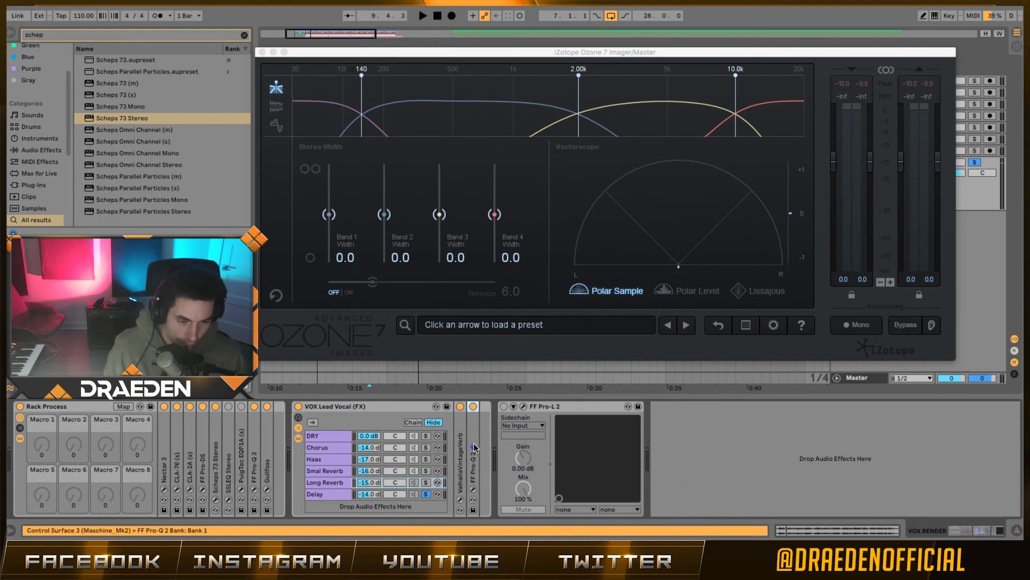
- Copy the Long Reverb chain's ValhallaVintageVerb and Pro-Q 2 to the end of the Delay chain, group them and show the new rack's chain list
{"action": "left_click", "coordinate": [464, 449]}
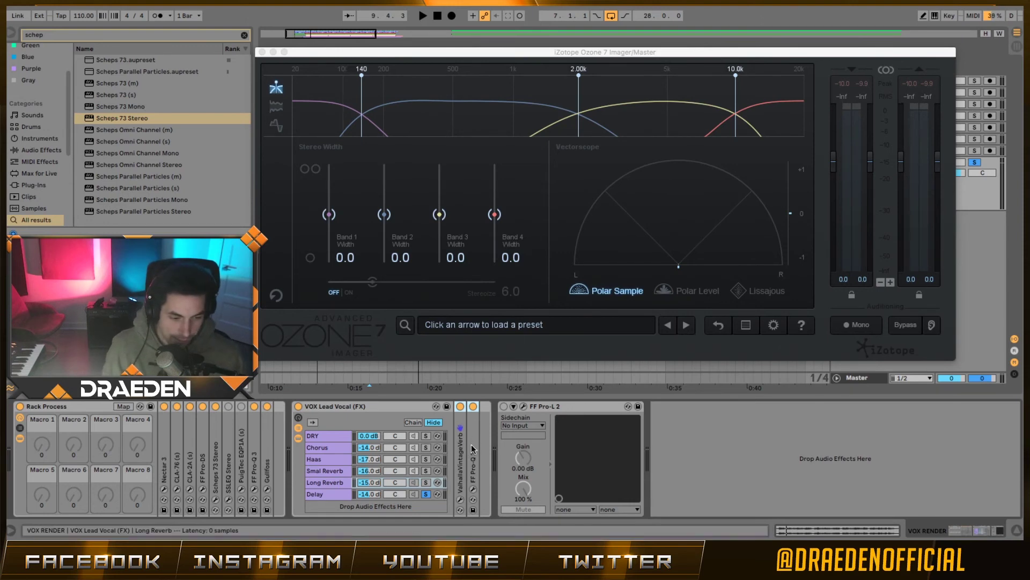
{"action": "left_click_drag", "start_coordinate": [474, 441], "coordinate": [479, 472]}
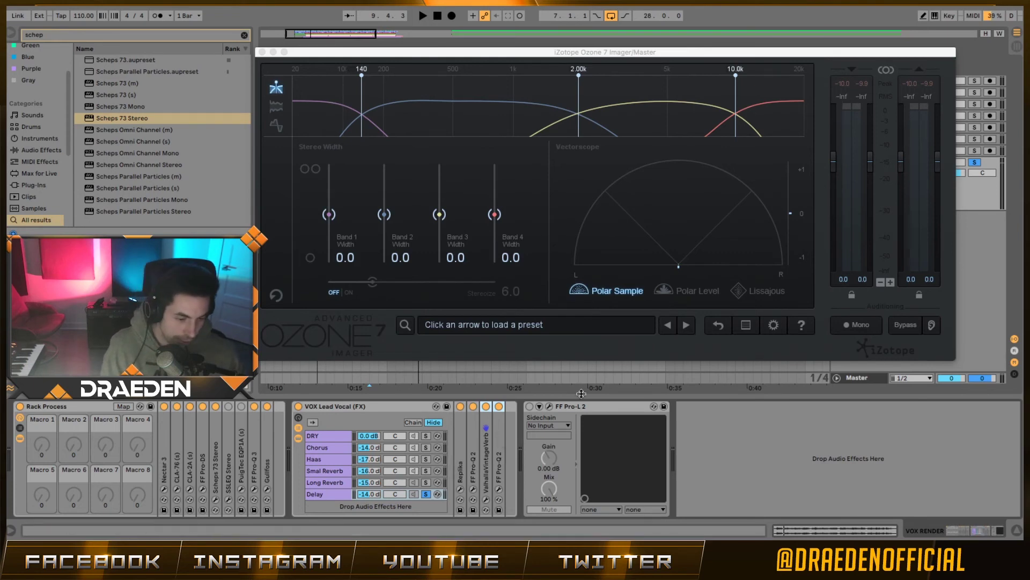
{"action": "key", "text": "ctrl+g"}
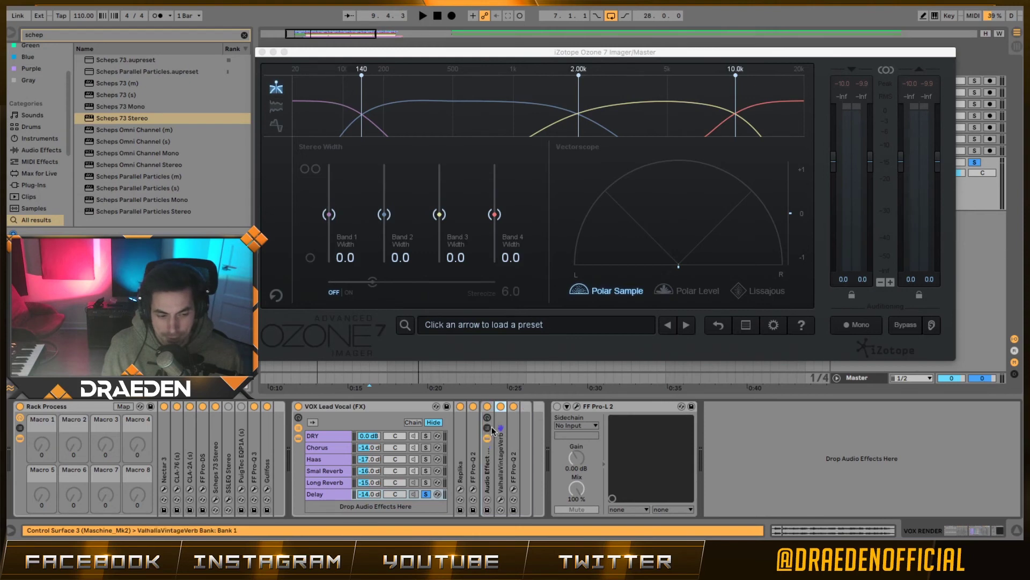
{"action": "left_click", "coordinate": [488, 429]}
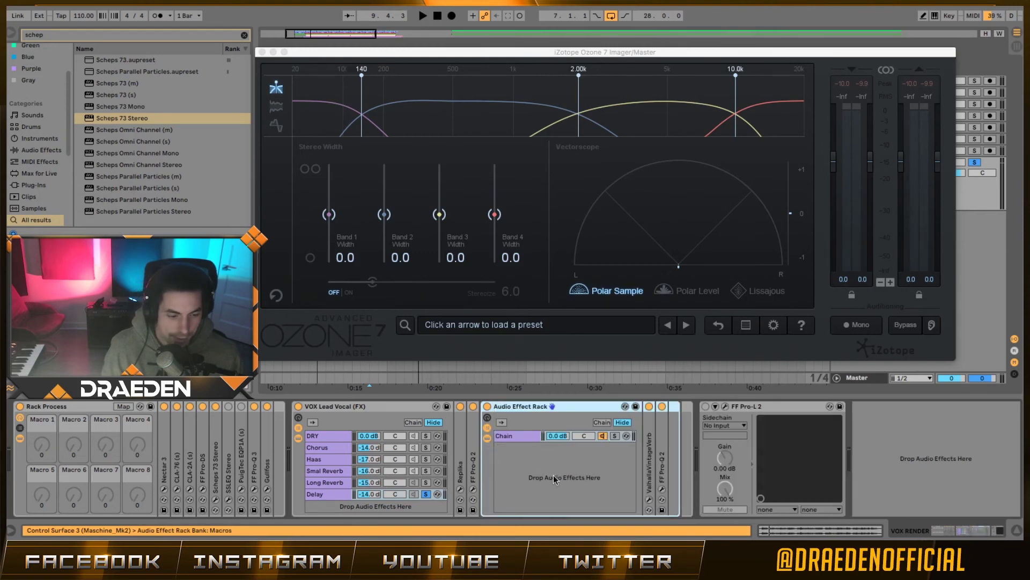
- Rename the new rack's chain Reverb and create a second, empty chain named Delay Dry
{"action": "left_click", "coordinate": [519, 437]}
{"action": "key", "text": "ctrl+r"}
{"action": "type", "text": "Re"}
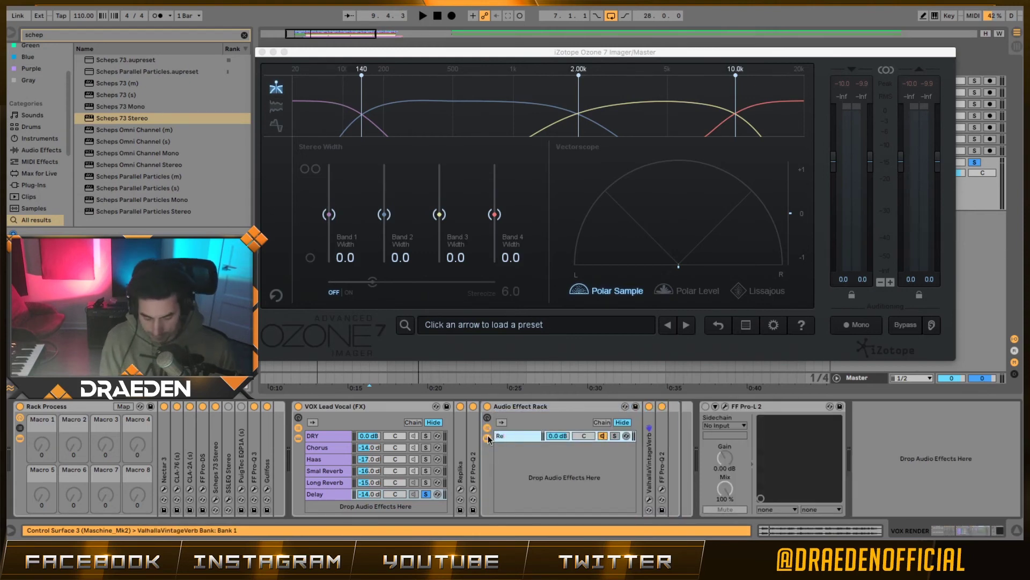
{"action": "type", "text": "verb"}
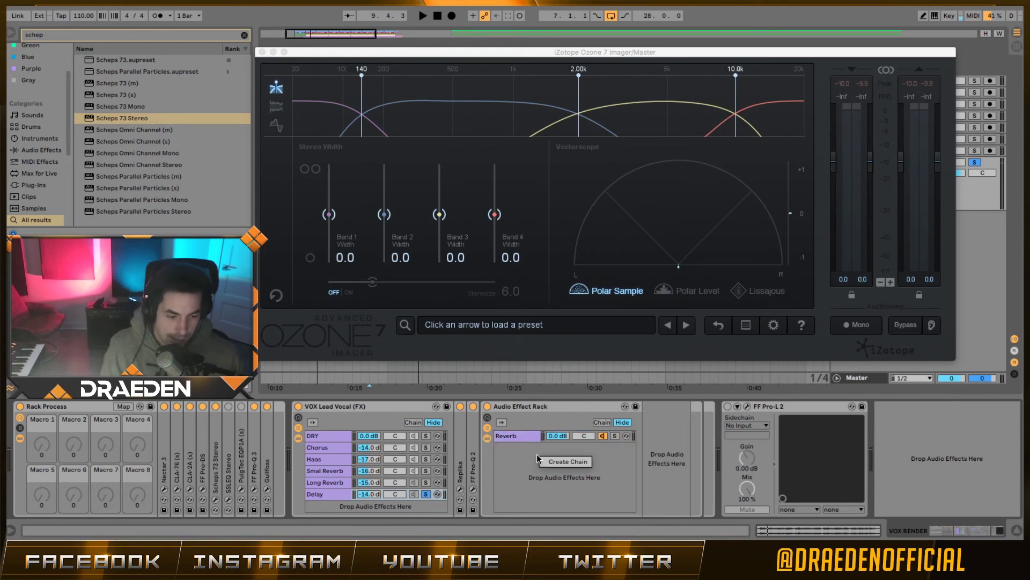
{"action": "right_click", "coordinate": [540, 456]}
{"action": "left_click", "coordinate": [568, 461]}
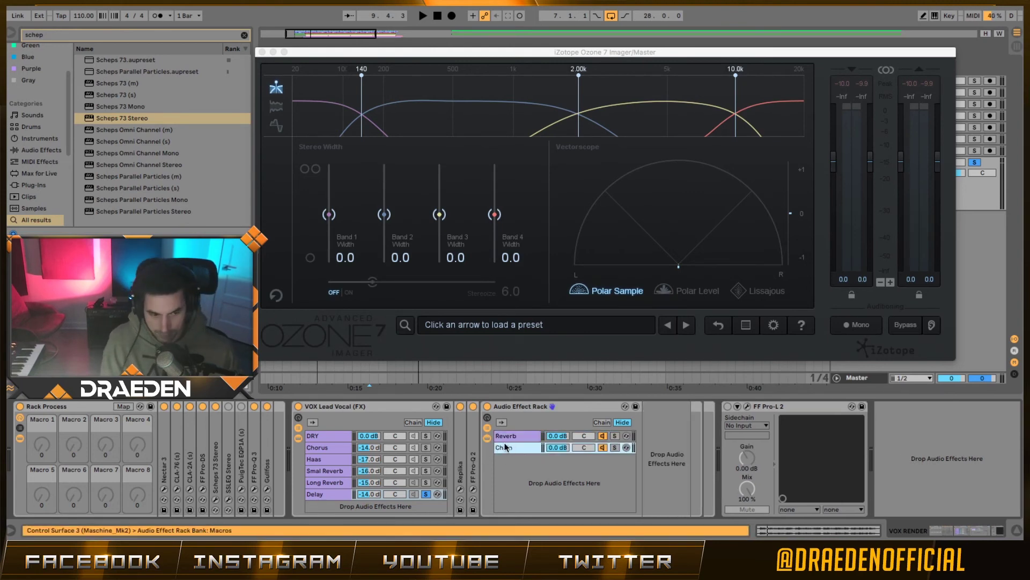
{"action": "type", "text": "Delay Dry"}
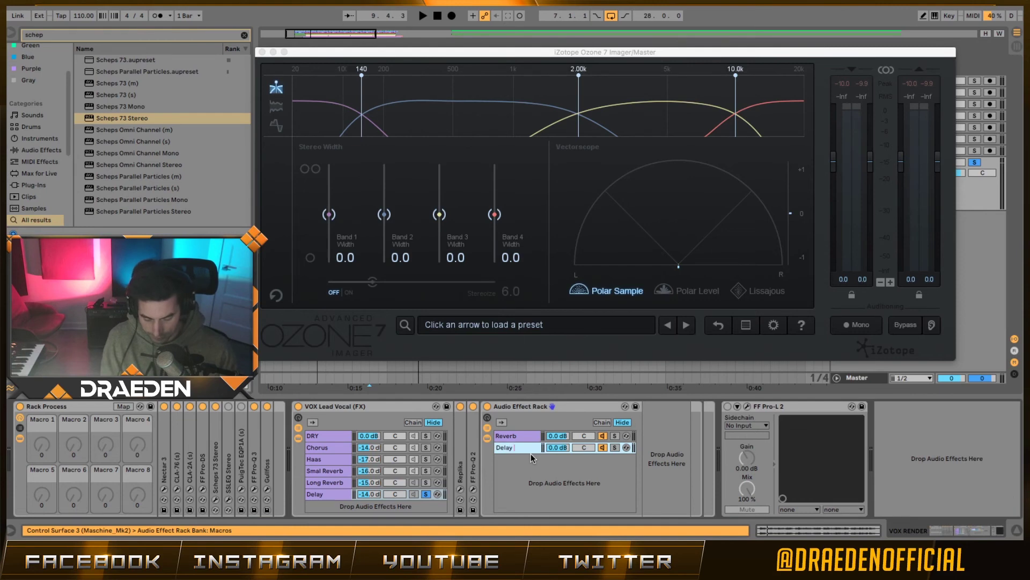
- Map the Reverb chain's volume to the rack's first macro with a maximum of 0.0 dB, and close the Ozone 7 Imager
{"action": "left_click", "coordinate": [488, 418]}
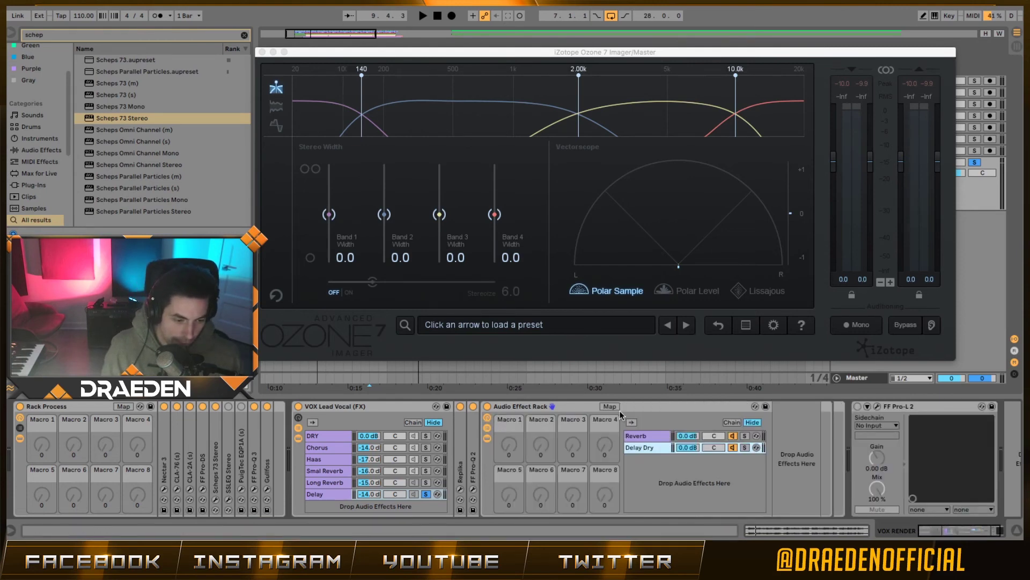
{"action": "left_click", "coordinate": [610, 406]}
{"action": "left_click", "coordinate": [693, 438]}
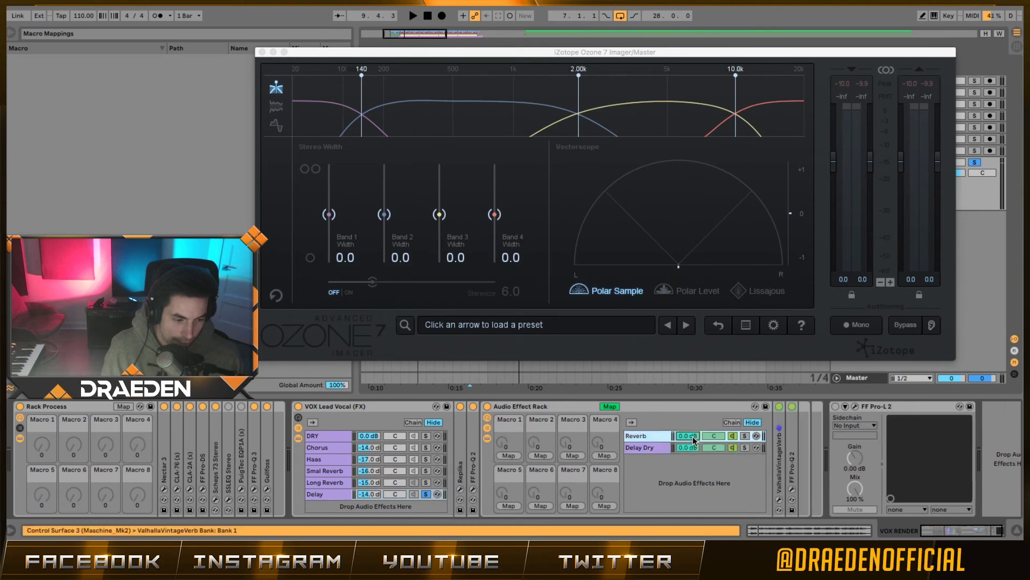
{"action": "left_click", "coordinate": [508, 456]}
{"action": "left_click_drag", "start_coordinate": [332, 51], "coordinate": [394, 96]}
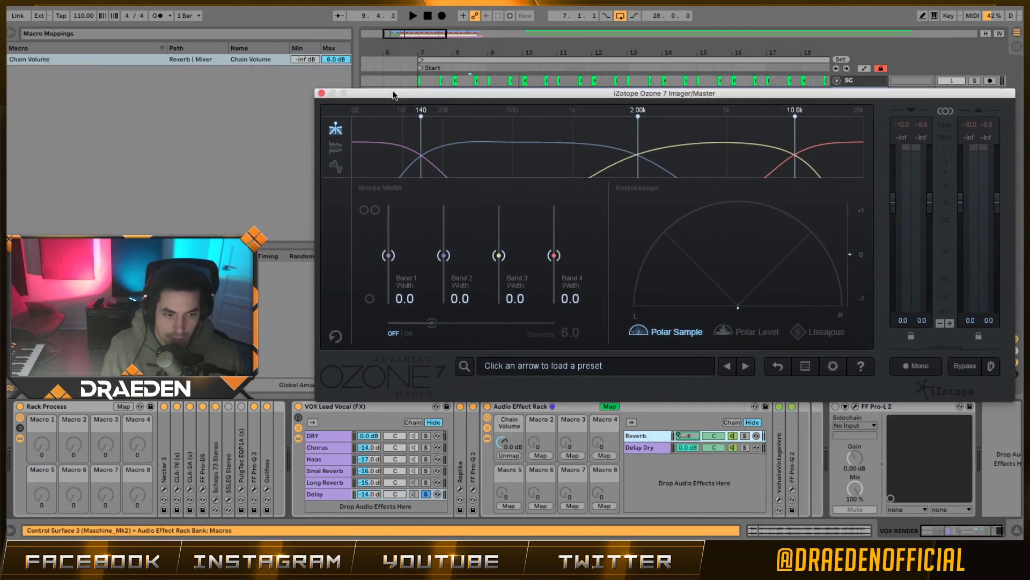
{"action": "left_click", "coordinate": [337, 60]}
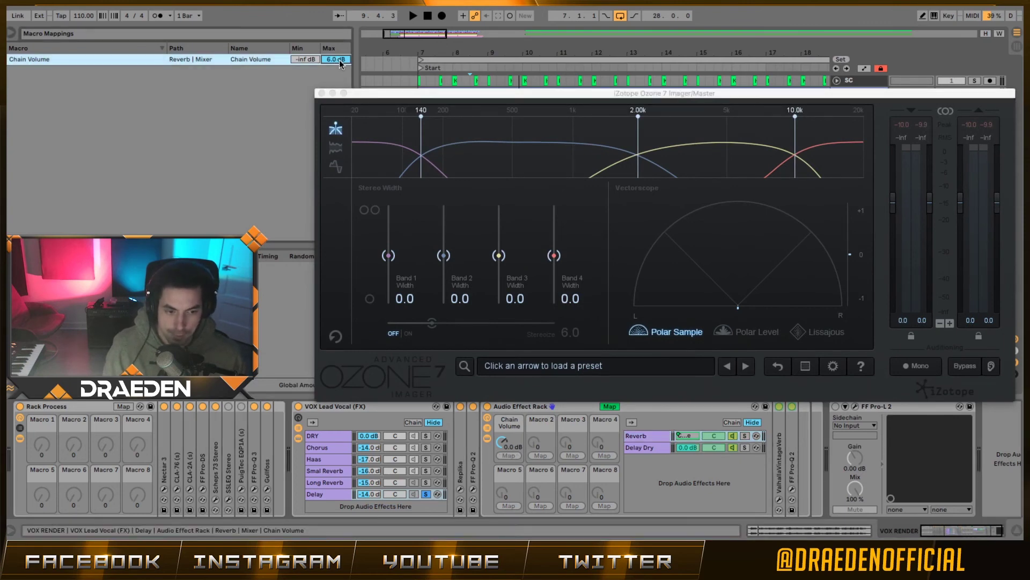
{"action": "left_click", "coordinate": [322, 94]}
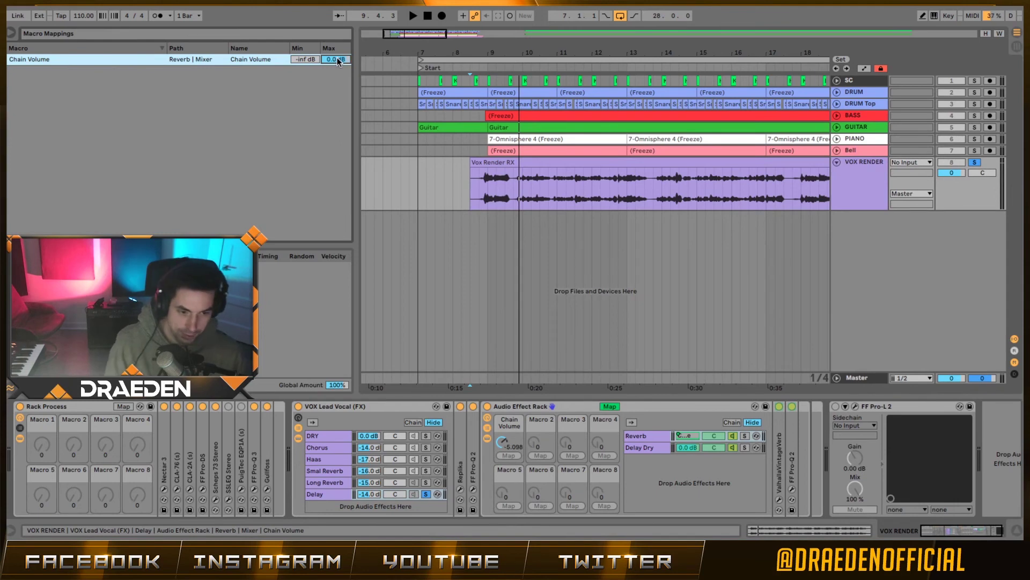
{"action": "left_click", "coordinate": [610, 407]}
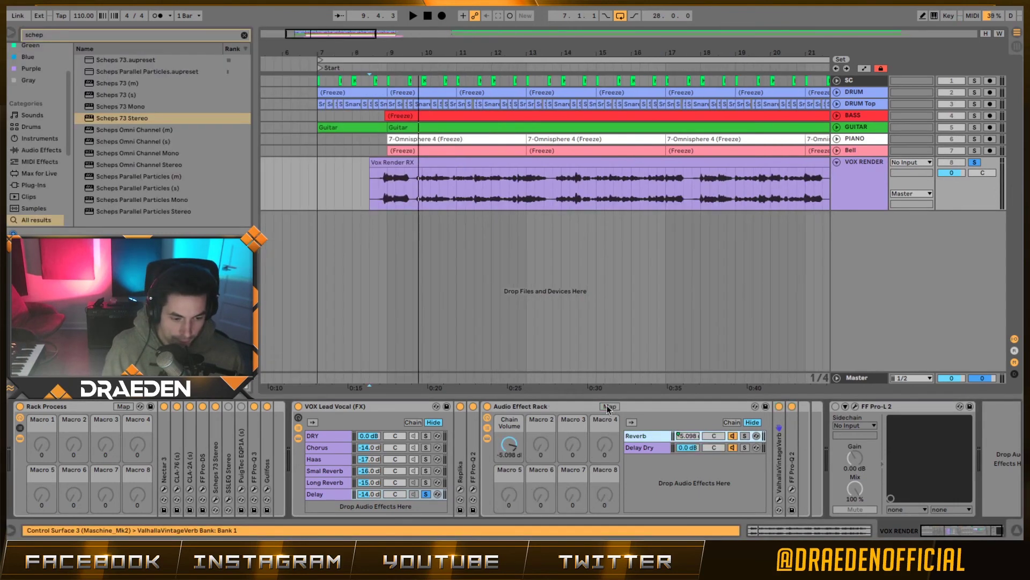
- Rename the nested rack's Chain Volume macro as Reverb
{"action": "left_click", "coordinate": [521, 430]}
{"action": "key", "text": "ctrl+r"}
{"action": "type", "text": "Re"}
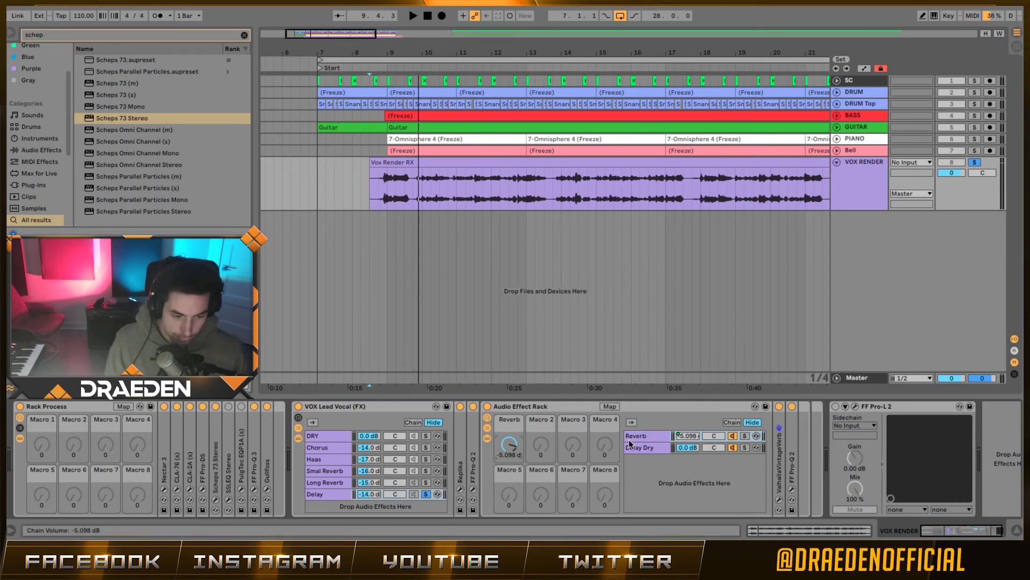
- Set the Delay chain's Reverb macro to -8.0 dB during playback, and unsolo the Delay chain
{"action": "left_click", "coordinate": [330, 482]}
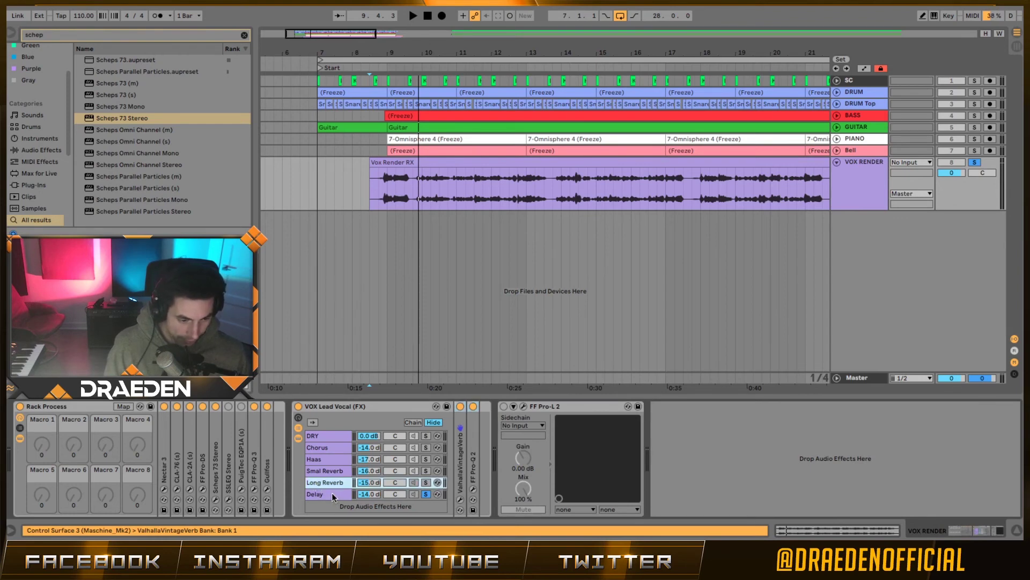
{"action": "left_click", "coordinate": [332, 493]}
{"action": "left_click_drag", "start_coordinate": [514, 455], "coordinate": [514, 449]}
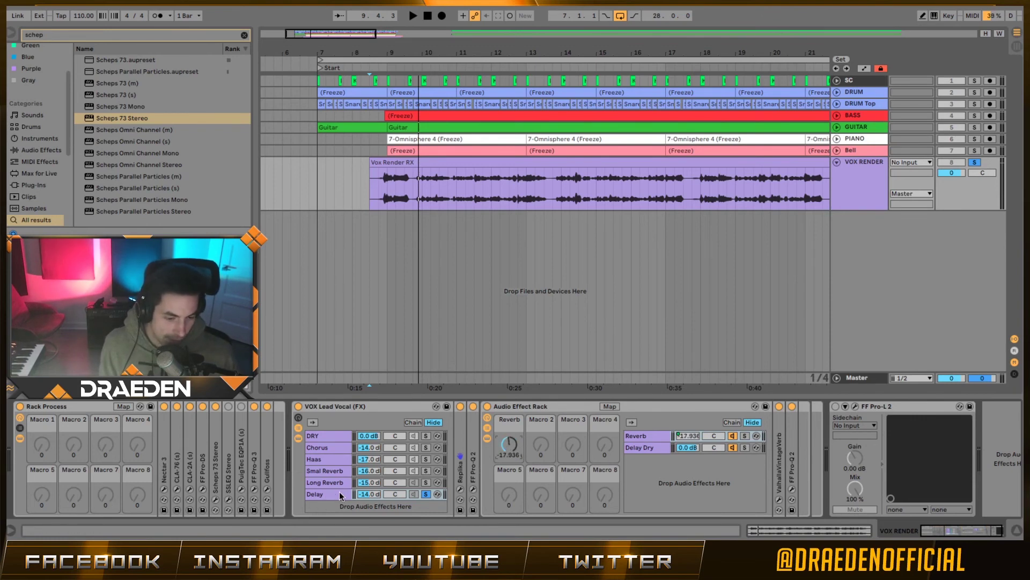
{"action": "left_click_drag", "start_coordinate": [516, 450], "coordinate": [515, 493]}
{"action": "key", "text": "space"}
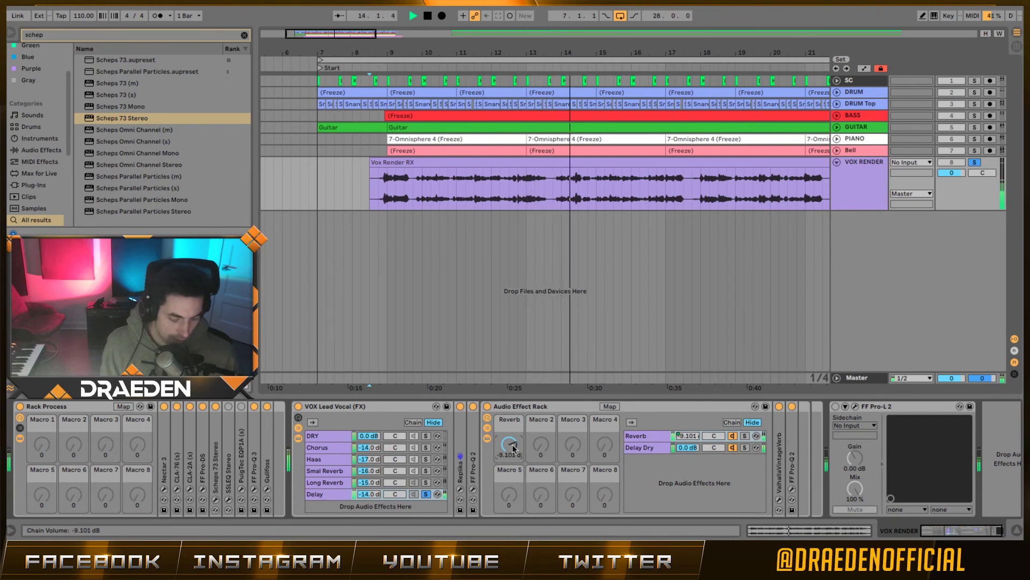
{"action": "key", "text": "space"}
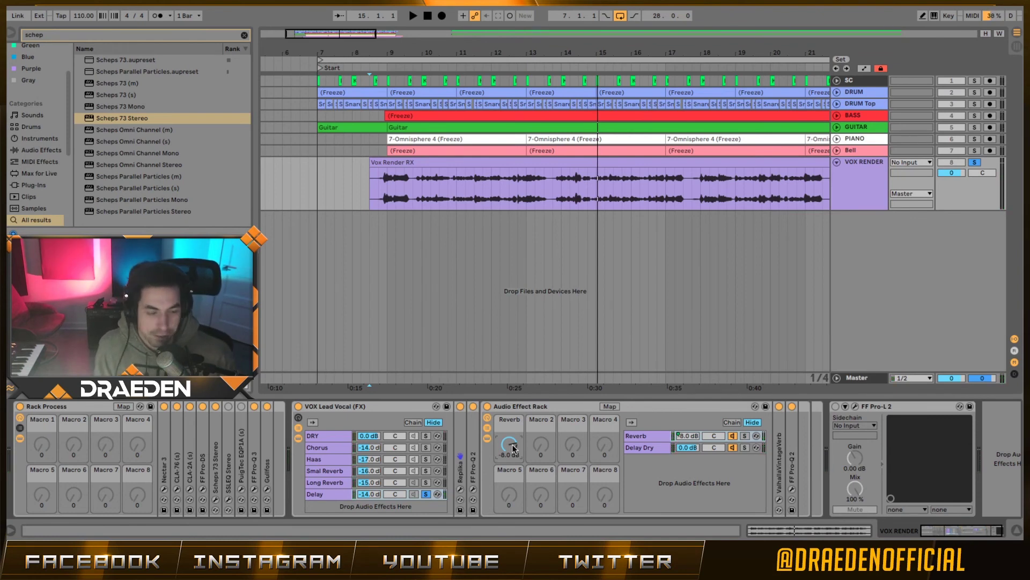
{"action": "left_click", "coordinate": [425, 494]}
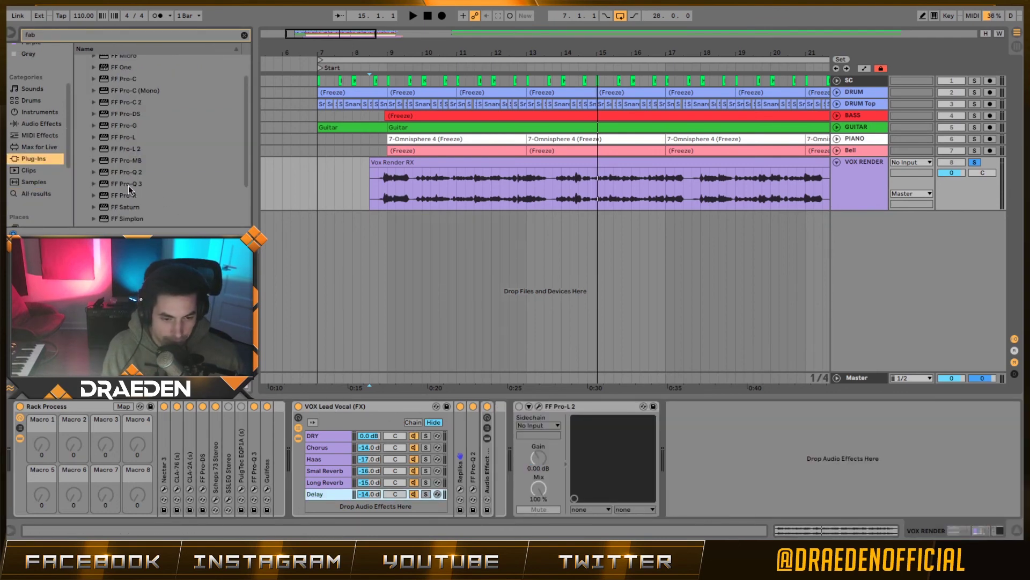
- Add FF Pro-Q 3 before the Pro-L 2, remove its extra low band and set the low cut to about 94 Hz with the full mix playing
{"action": "left_click_drag", "start_coordinate": [128, 185], "coordinate": [537, 470]}
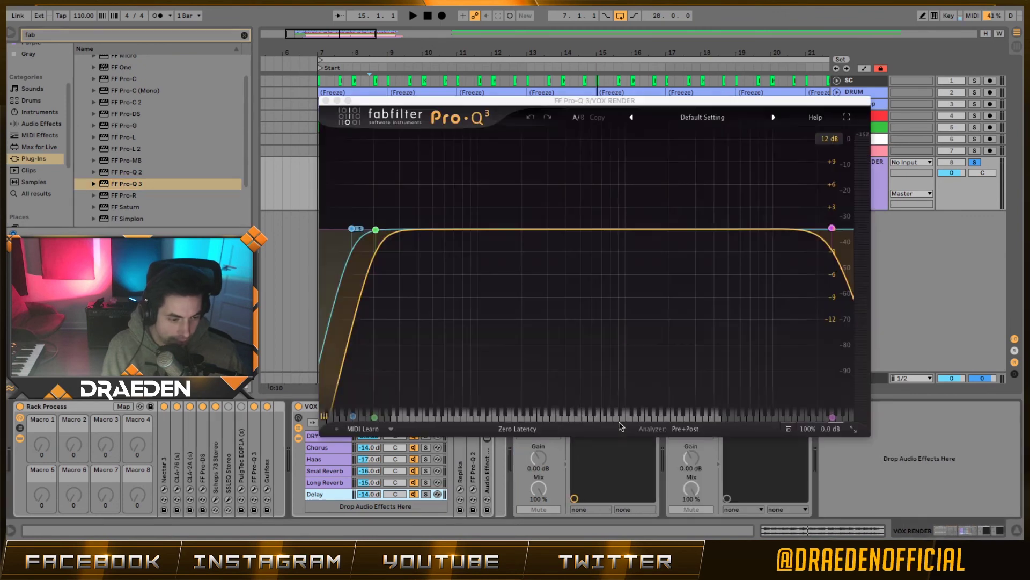
{"action": "left_click", "coordinate": [353, 229]}
{"action": "left_click_drag", "start_coordinate": [353, 228], "coordinate": [454, 230]}
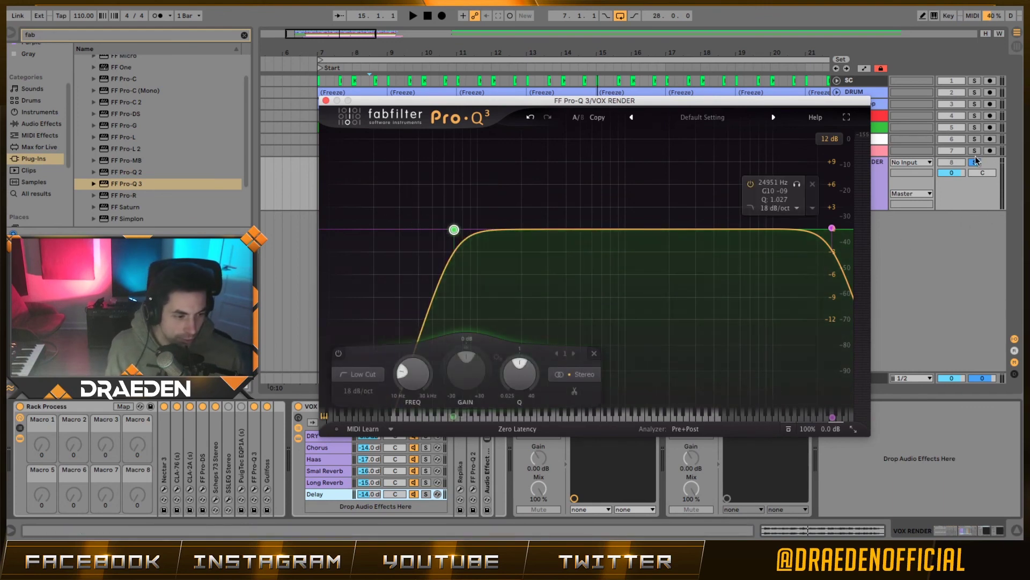
{"action": "key", "text": "space"}
{"action": "left_click_drag", "start_coordinate": [647, 102], "coordinate": [545, 104]}
{"action": "left_click_drag", "start_coordinate": [352, 230], "coordinate": [370, 230]}
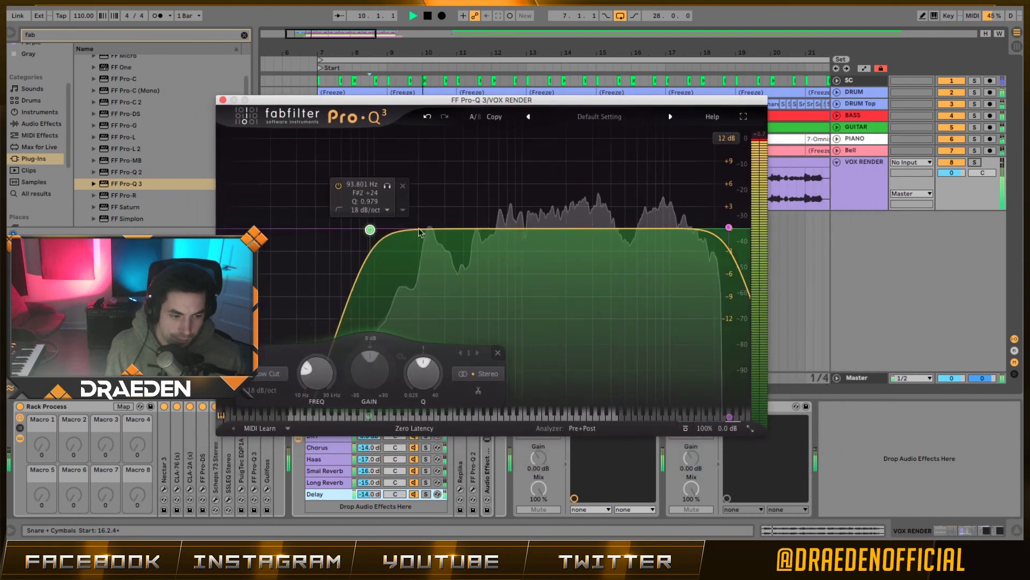
- Add a wide Pro-Q 3 bell cut of about -2 dB at 642 Hz with Q about 1.7, stop playback and close the EQ
{"action": "left_click_drag", "start_coordinate": [528, 230], "coordinate": [573, 288]}
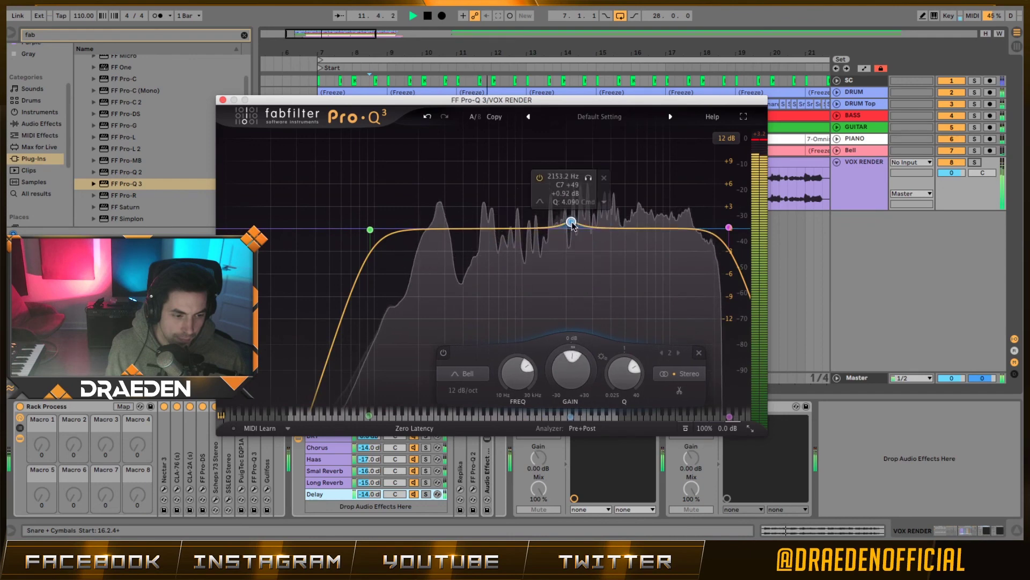
{"action": "left_click_drag", "start_coordinate": [572, 224], "coordinate": [493, 243]}
{"action": "scroll", "coordinate": [509, 262], "scroll_direction": "down", "scroll_amount": 3}
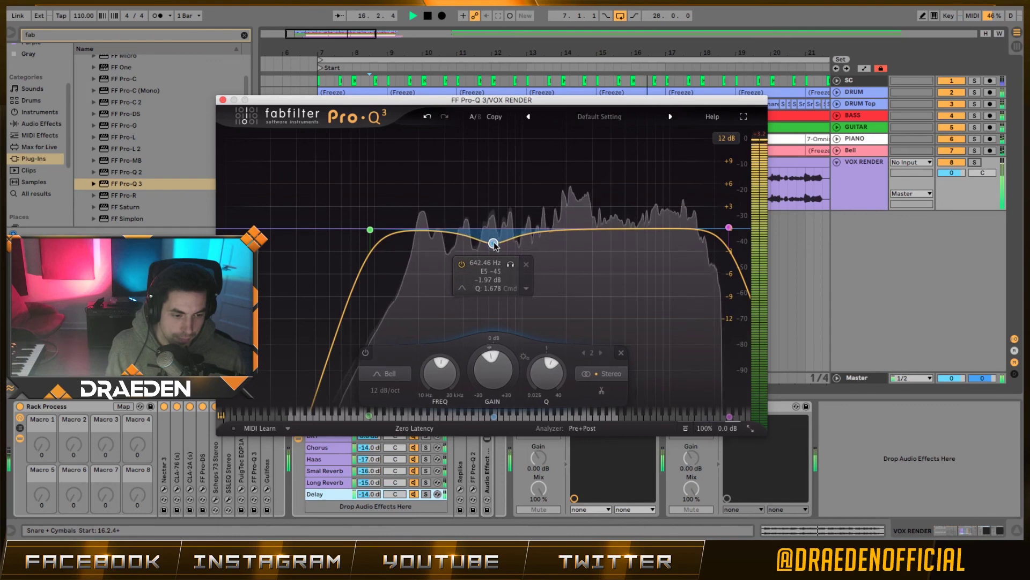
{"action": "key", "text": "space"}
{"action": "left_click", "coordinate": [222, 100]}
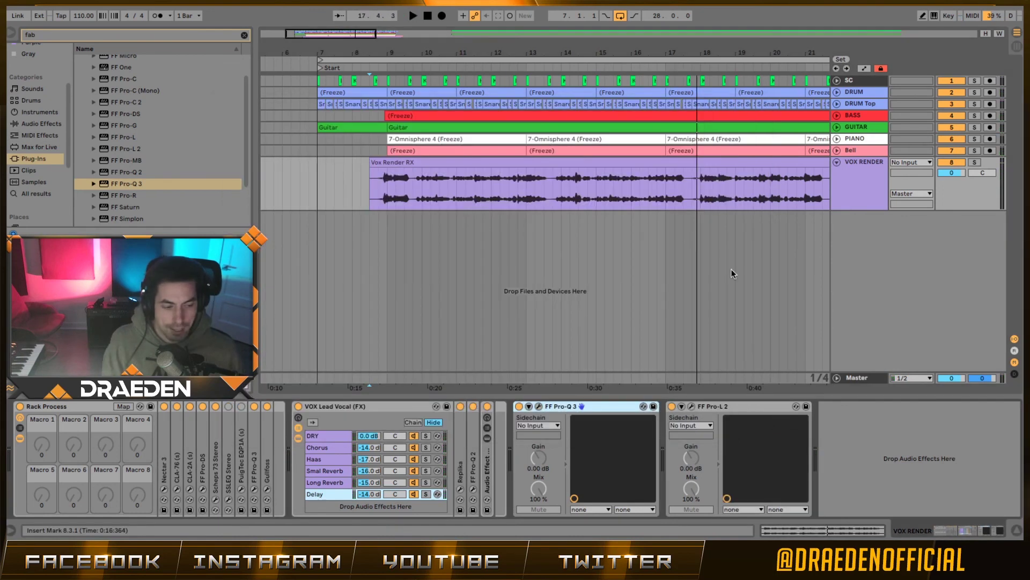
- View the FF Pro-L 2 settings, and compare the processed and dry vocal by deactivating and reactivating all its devices during playback
{"action": "left_click", "coordinate": [692, 406]}
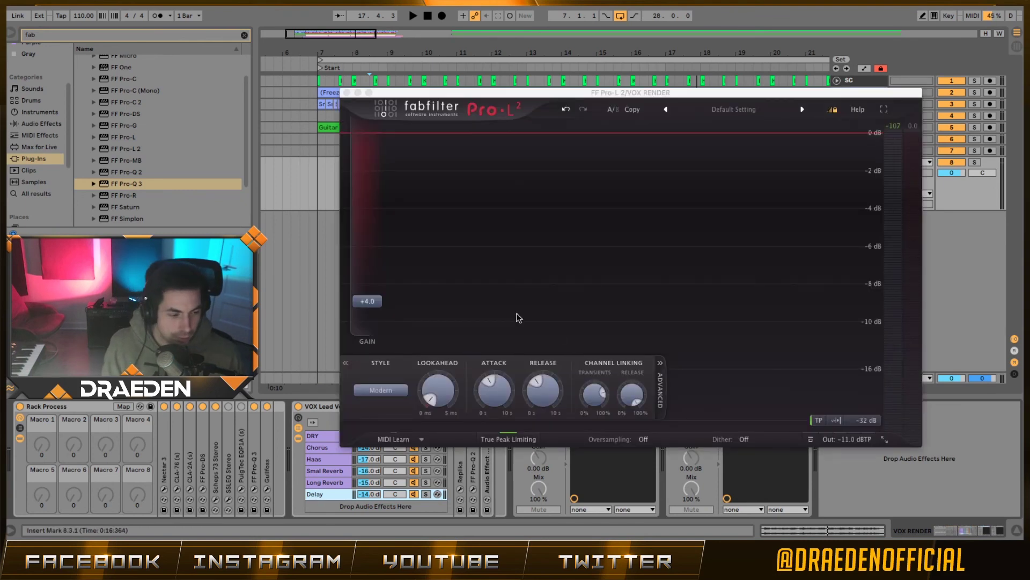
{"action": "left_click", "coordinate": [347, 93]}
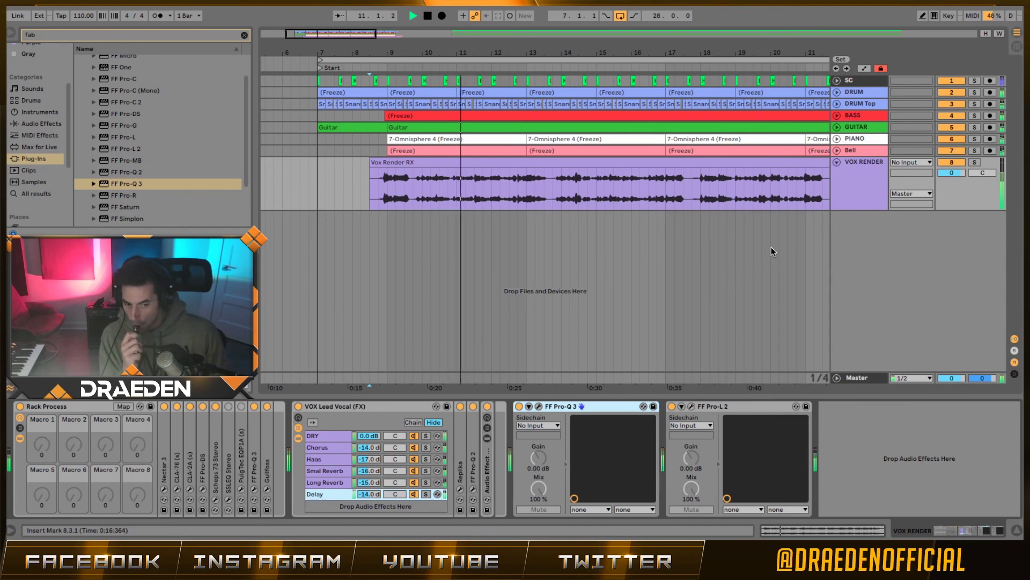
{"action": "left_click", "coordinate": [736, 410]}
{"action": "left_click", "coordinate": [86, 409], "text": "shift"}
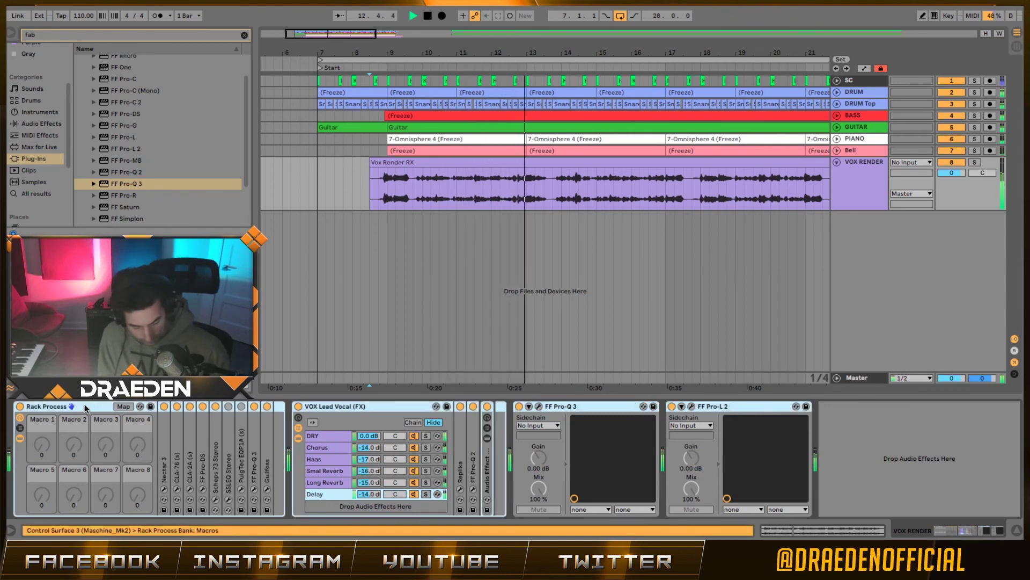
{"action": "key", "text": "0"}
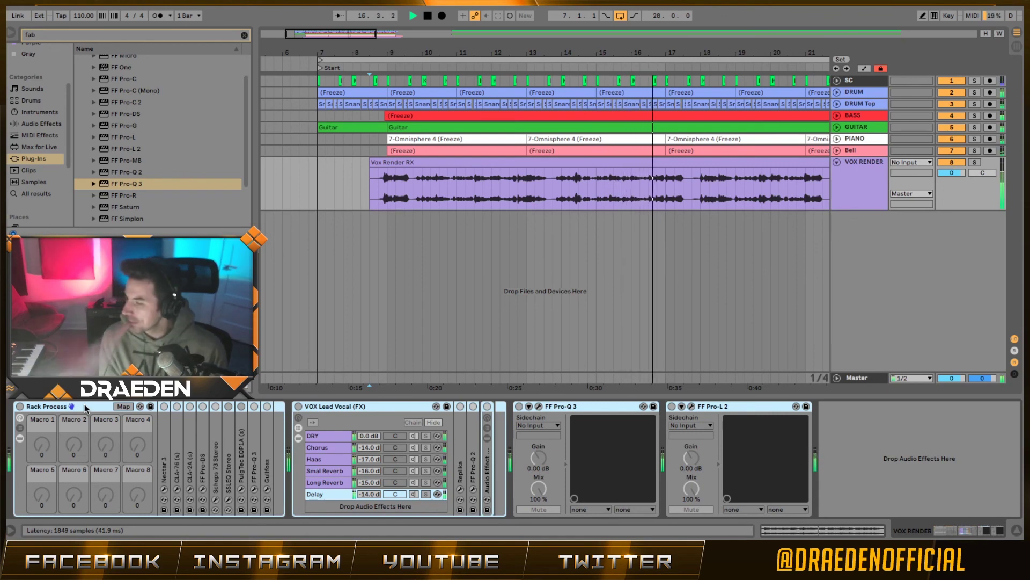
{"action": "left_click", "coordinate": [84, 409]}
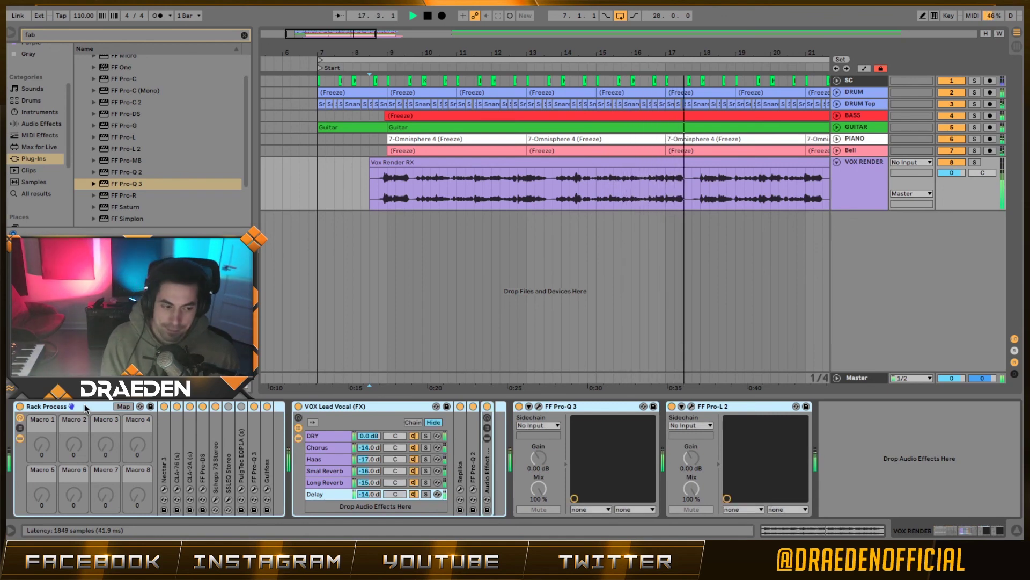